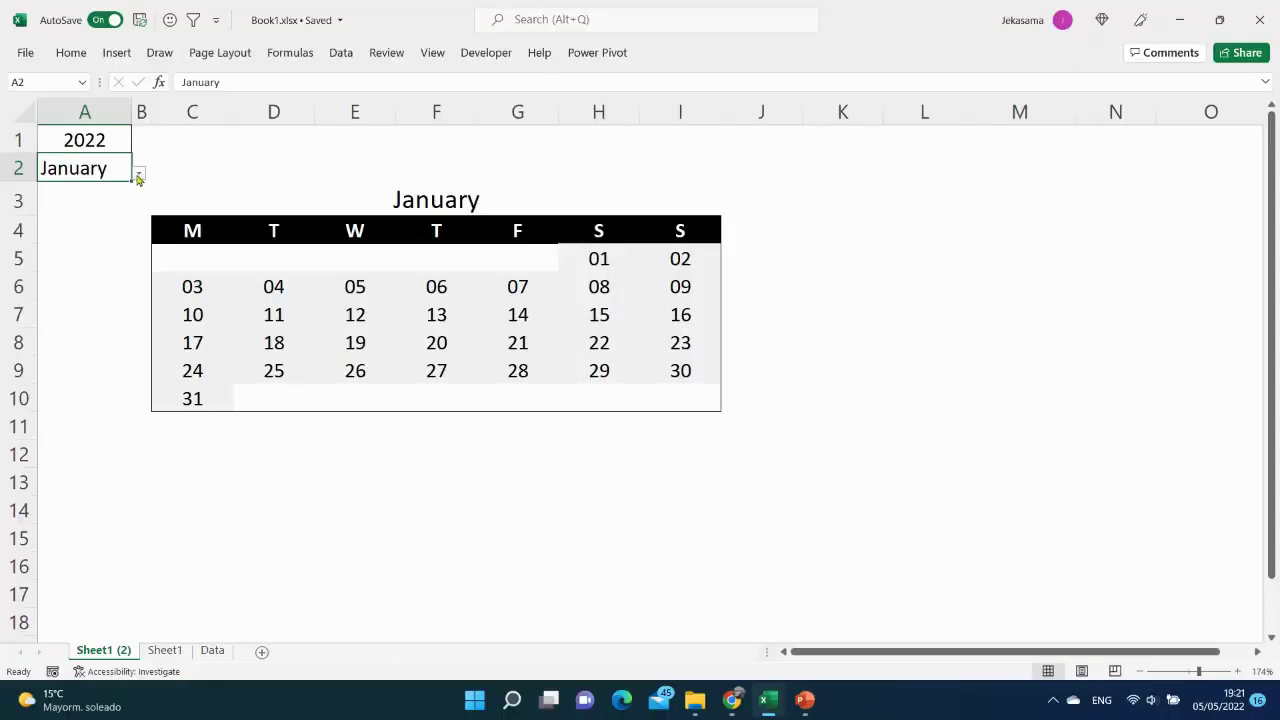
Step: Choose October as the calendar month in cell A2
{"action": "left_click", "coordinate": [138, 173]}
{"action": "scroll", "coordinate": [128, 193], "scroll_direction": "down", "scroll_amount": 3}
{"action": "left_click", "coordinate": [45, 291]}
Step: Try the years 2030 and 1950 in cell A1, then set the year to 2025
{"action": "key", "text": "Up"}
{"action": "type", "text": "2030"}
{"action": "key", "text": "Return"}
{"action": "type", "text": "1950"}
{"action": "key", "text": "Return"}
{"action": "key", "text": "Up"}
{"action": "type", "text": "2025"}
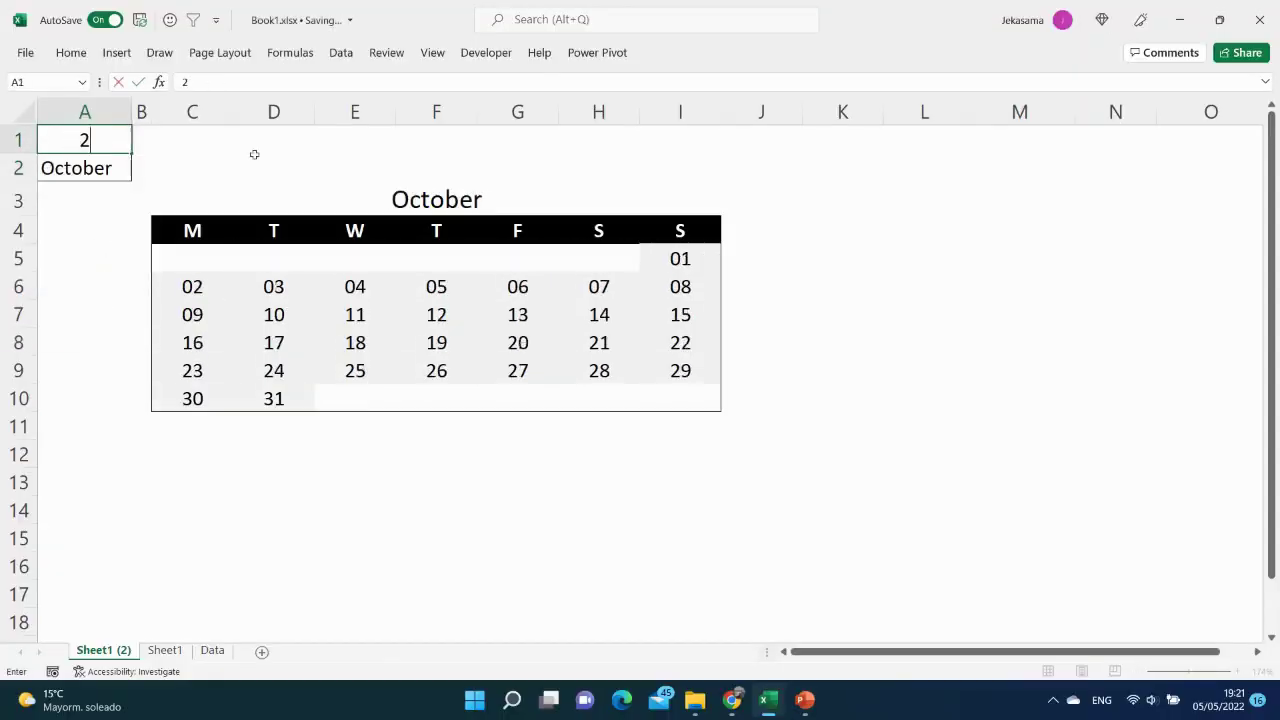
{"action": "key", "text": "Return"}
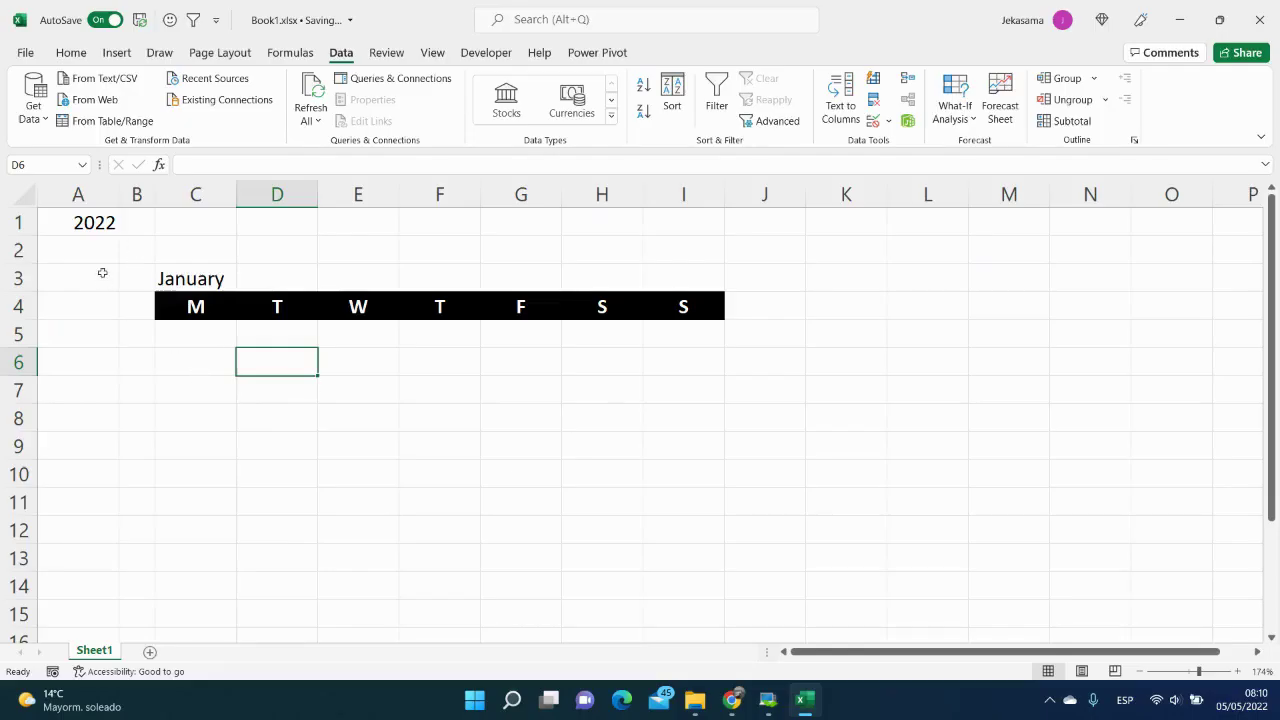
Step: Add a new worksheet and name it Data
{"action": "left_click", "coordinate": [84, 226]}
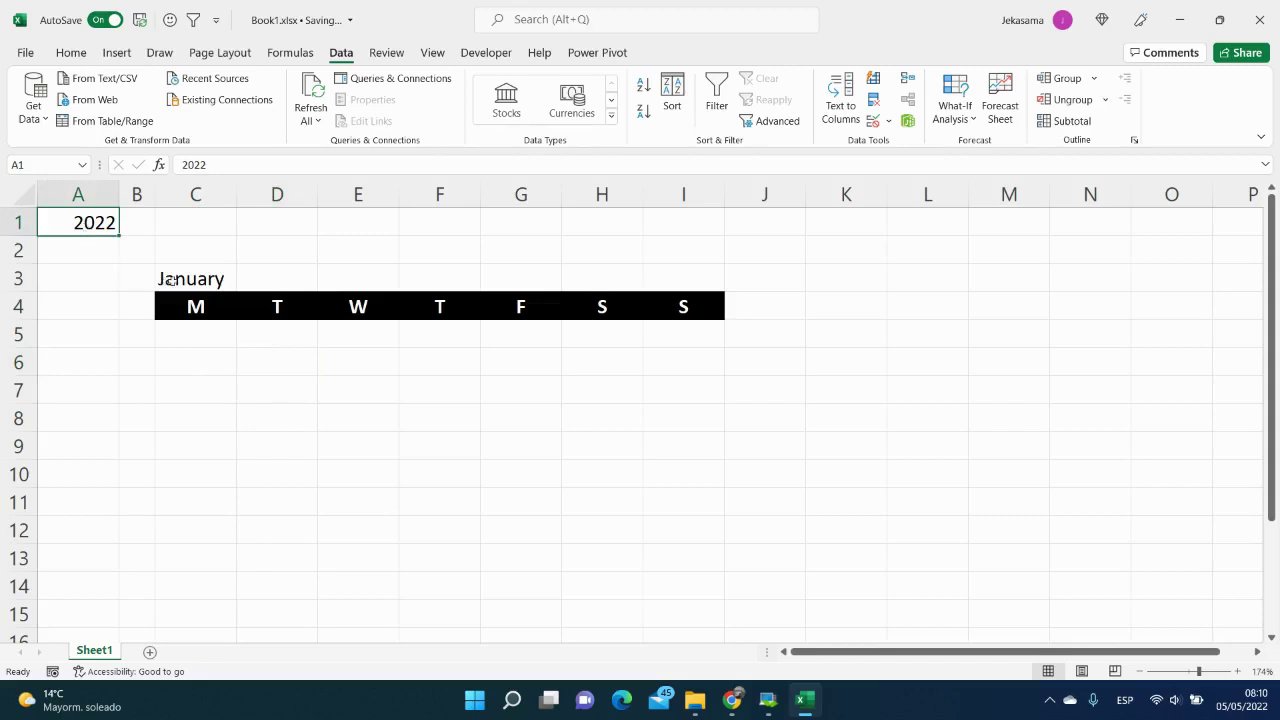
{"action": "left_click", "coordinate": [78, 251]}
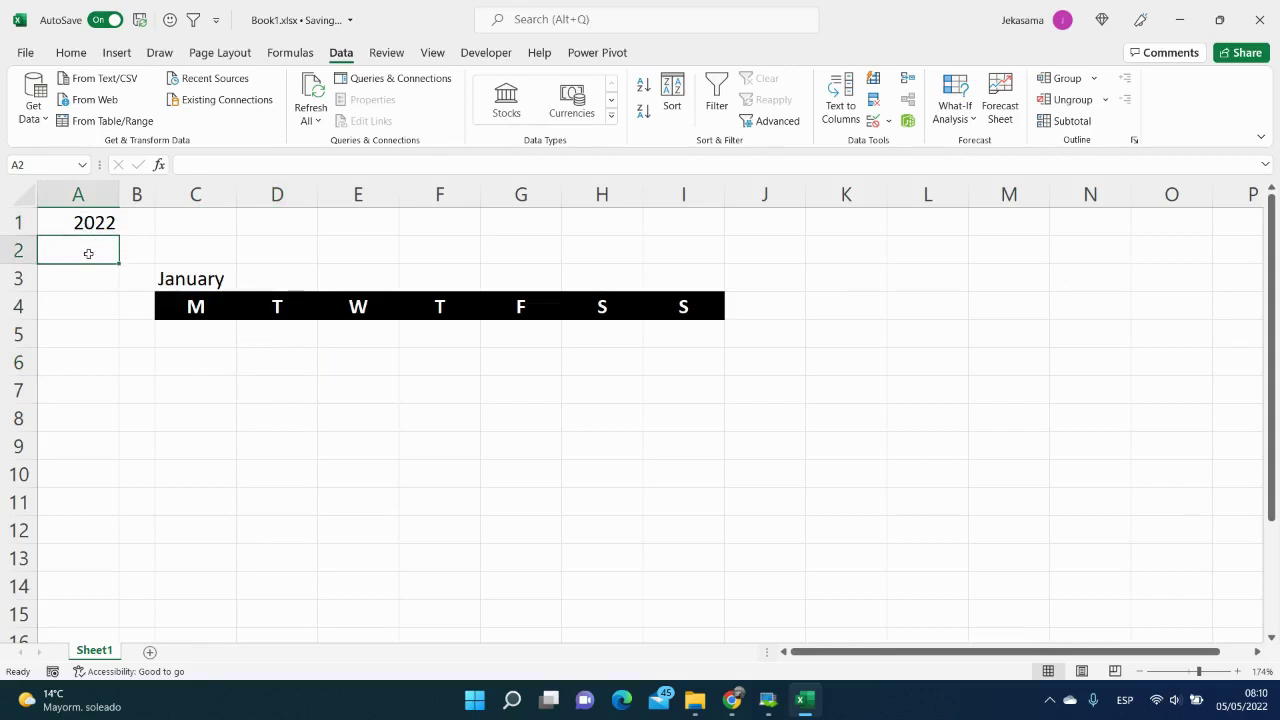
{"action": "left_click", "coordinate": [150, 652]}
{"action": "double_click", "coordinate": [150, 651]}
{"action": "type", "text": "Data"}
{"action": "key", "text": "Return"}
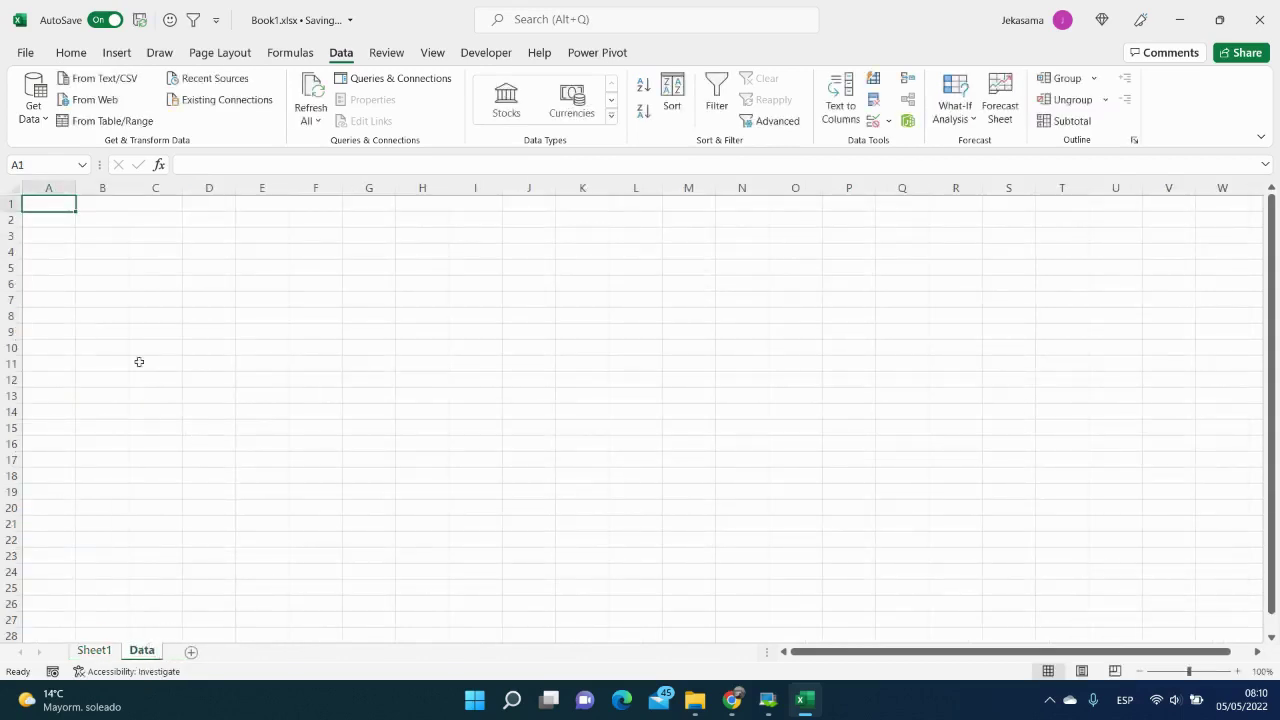
Step: Enter the header Month in B2 and January in B3, and fill the remaining months down the column
{"action": "left_click", "coordinate": [131, 224]}
{"action": "left_click", "coordinate": [127, 225]}
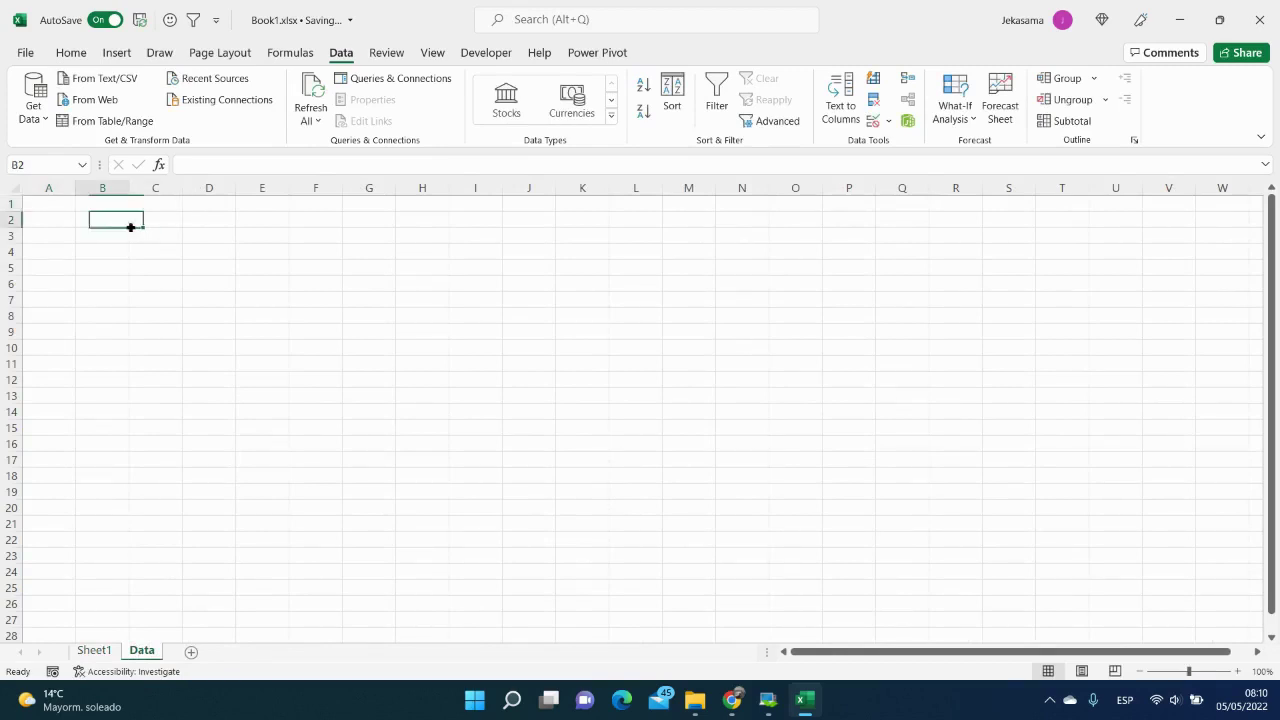
{"action": "type", "text": "Month"}
{"action": "key", "text": "Return"}
{"action": "type", "text": "January"}
{"action": "key", "text": "Return"}
{"action": "left_click", "coordinate": [106, 238]}
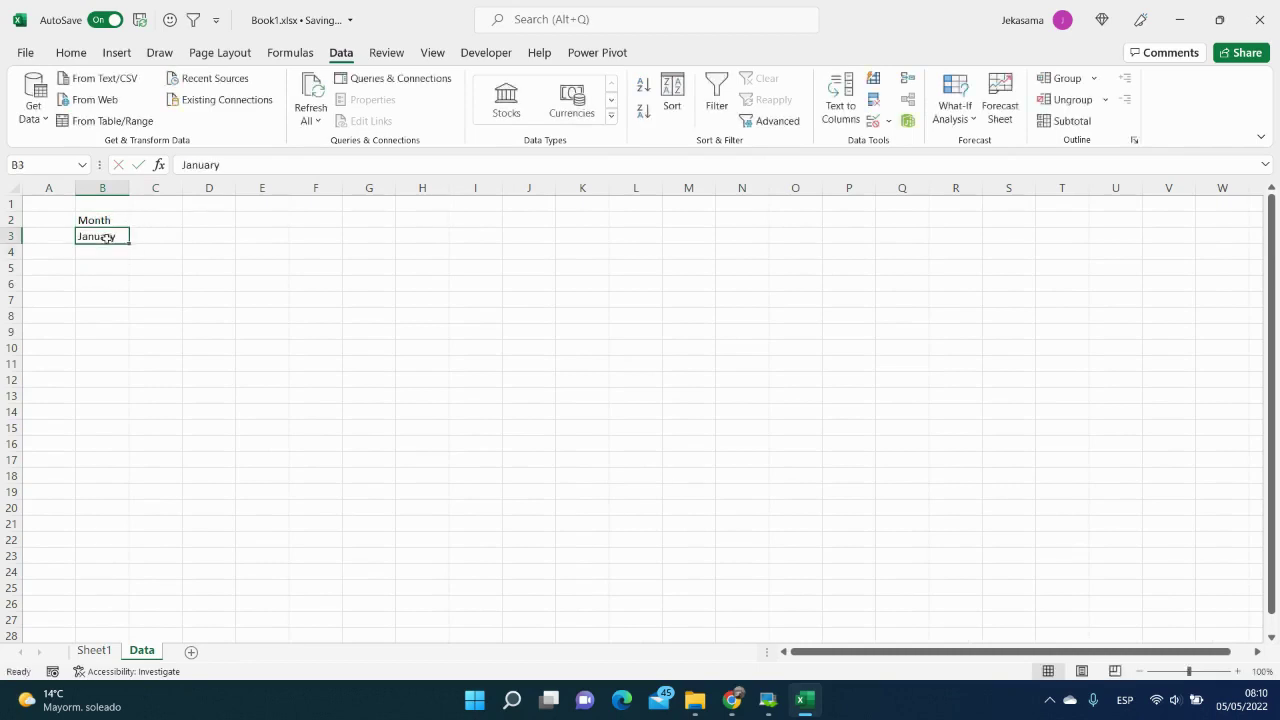
{"action": "left_click_drag", "start_coordinate": [129, 243], "coordinate": [123, 427]}
Step: Add a list data validation to Sheet1's A2 using the months on the Data sheet as source, and pick January
{"action": "left_click", "coordinate": [94, 650]}
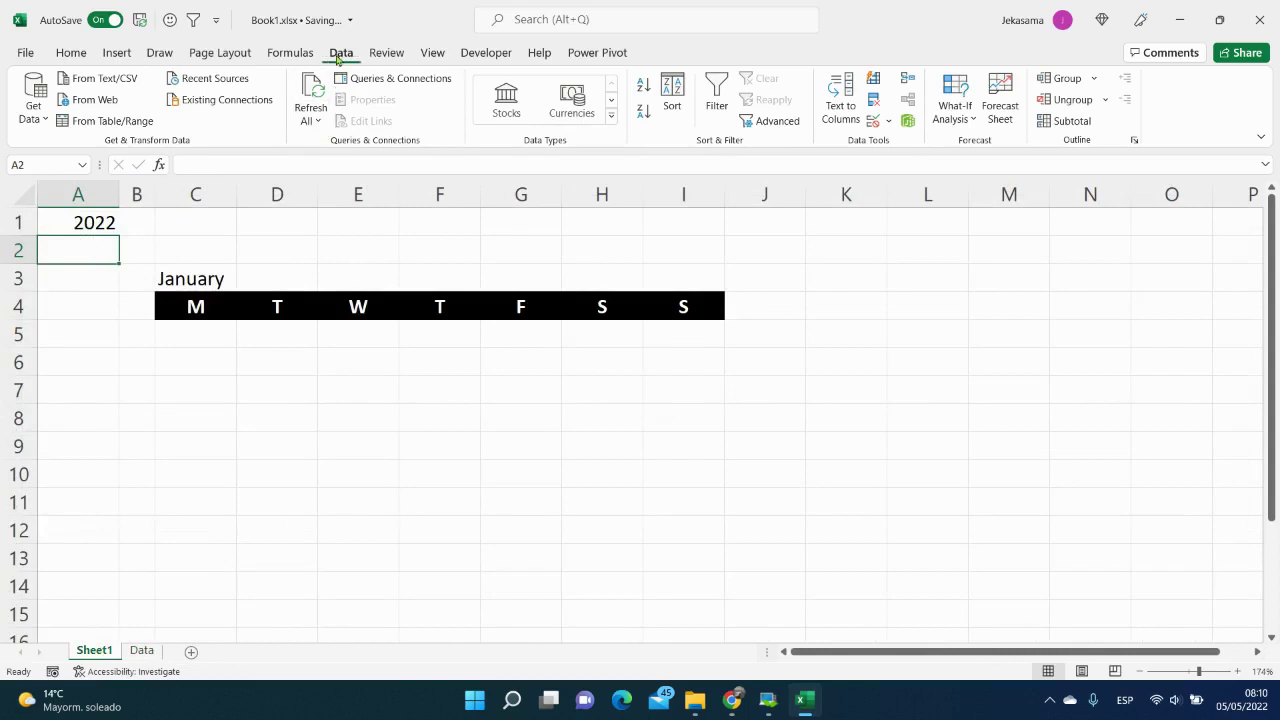
{"action": "left_click", "coordinate": [887, 121]}
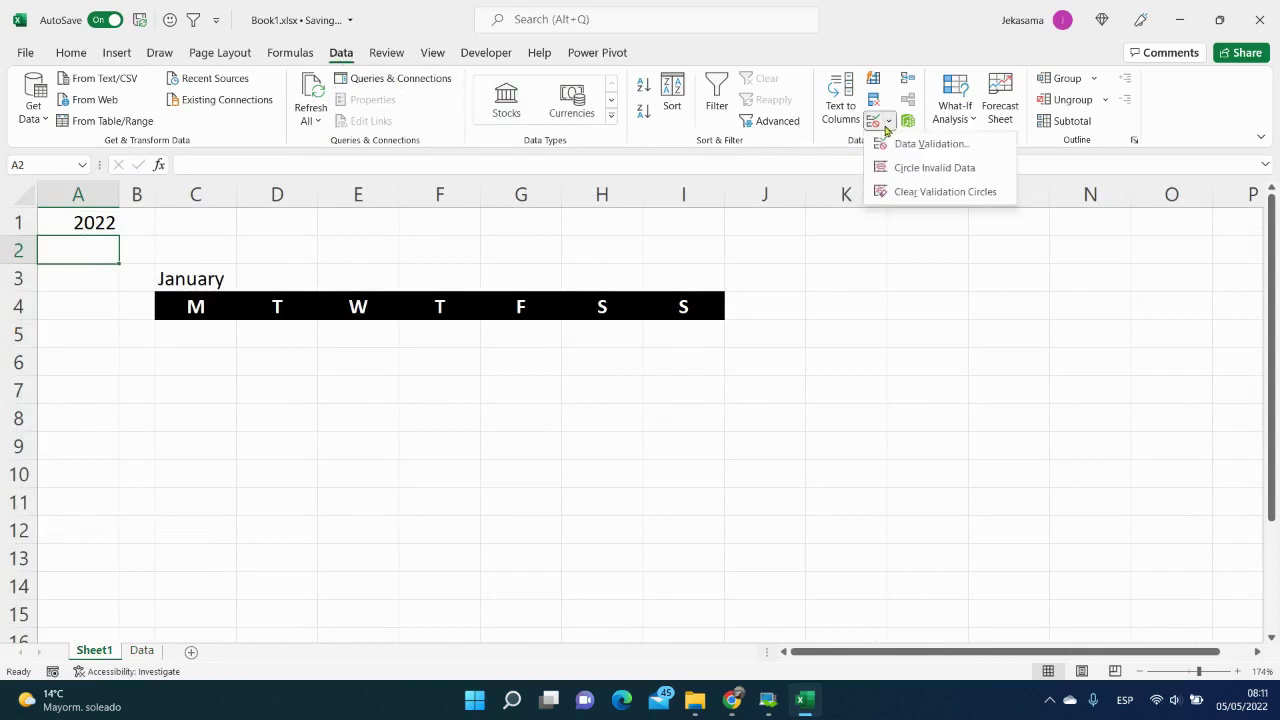
{"action": "left_click", "coordinate": [894, 140]}
{"action": "left_click", "coordinate": [585, 288]}
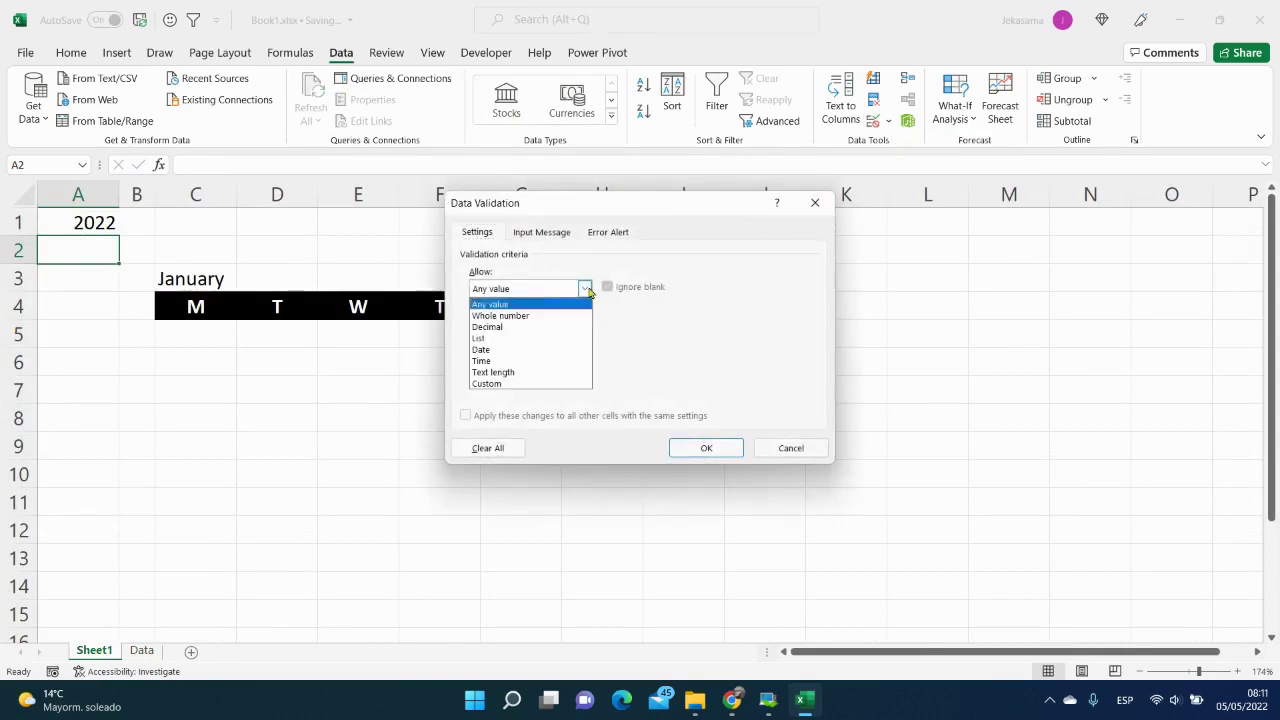
{"action": "left_click", "coordinate": [539, 343]}
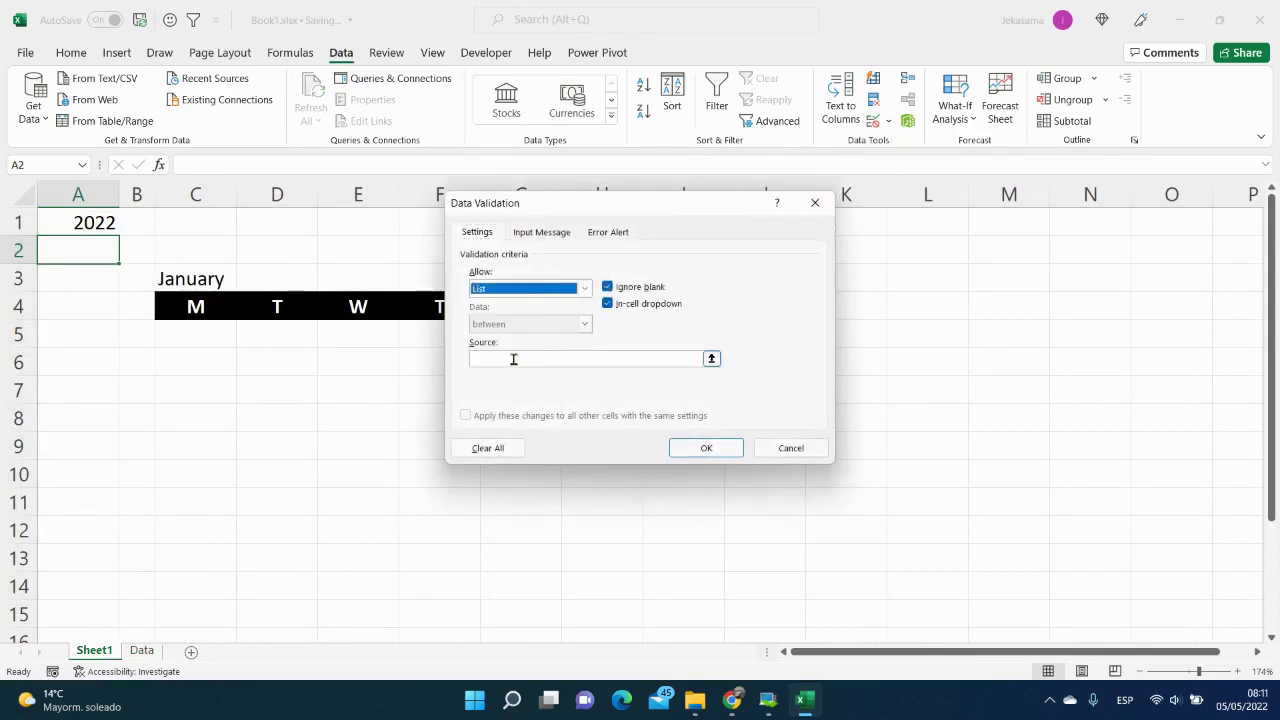
{"action": "left_click", "coordinate": [142, 651]}
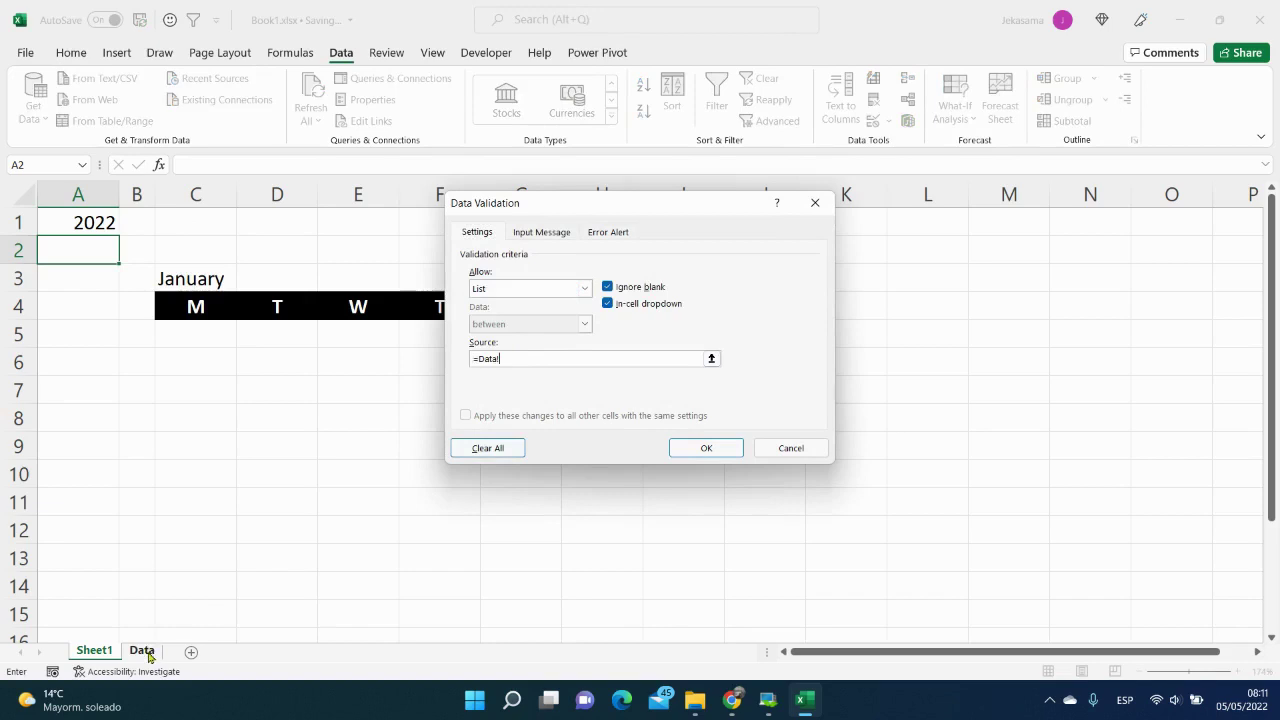
{"action": "left_click_drag", "start_coordinate": [112, 240], "coordinate": [120, 412]}
{"action": "left_click", "coordinate": [680, 447]}
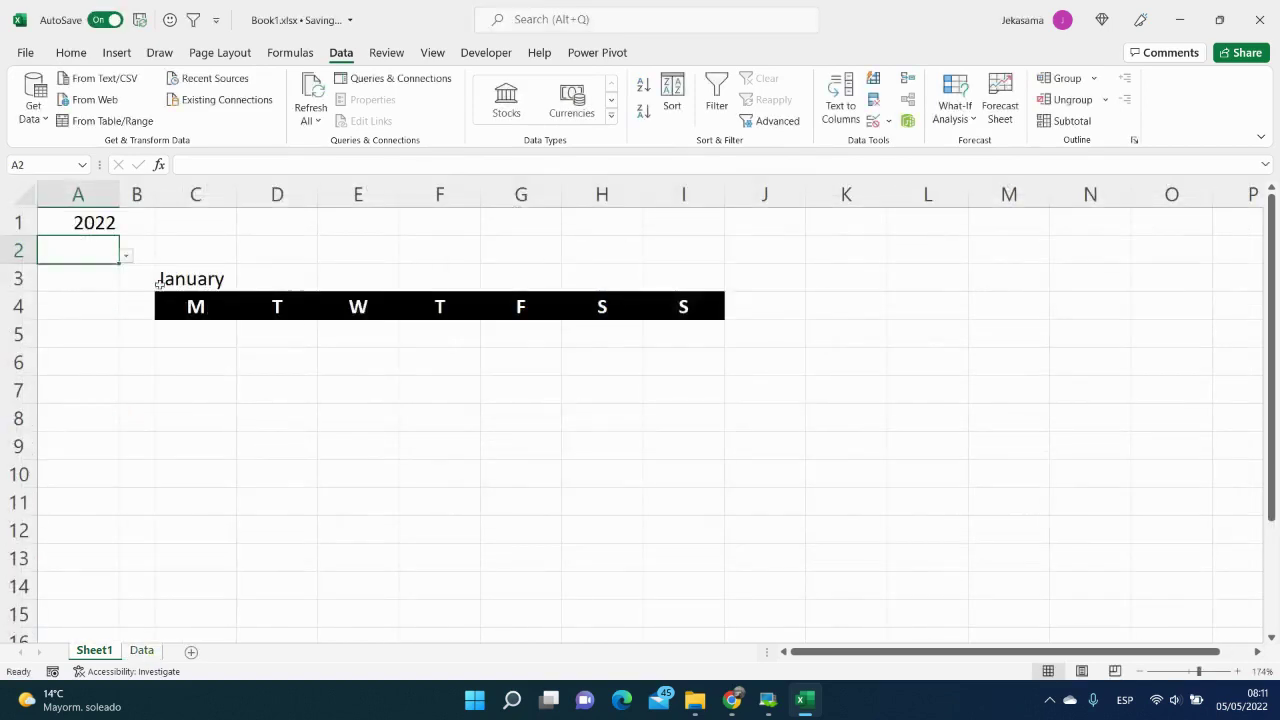
{"action": "left_click", "coordinate": [127, 259]}
{"action": "left_click", "coordinate": [79, 276]}
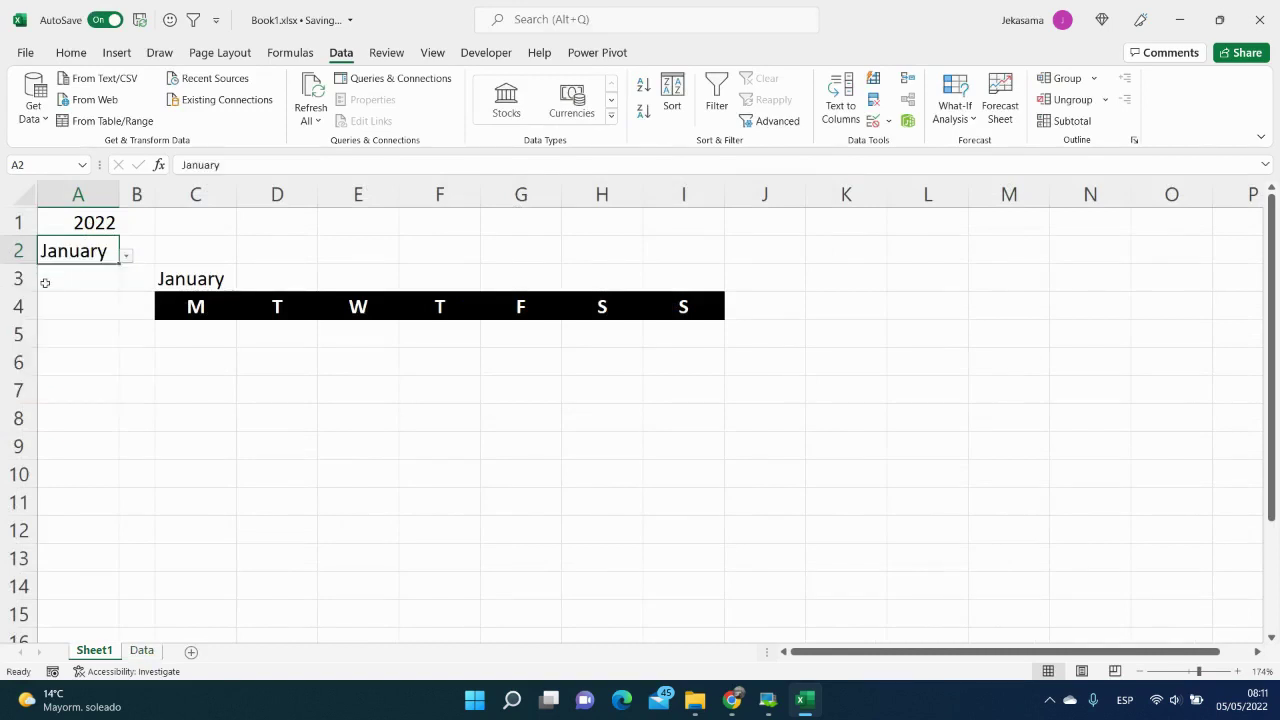
Step: Replace the fixed month title in C3 with the formula =A2
{"action": "left_click", "coordinate": [193, 280]}
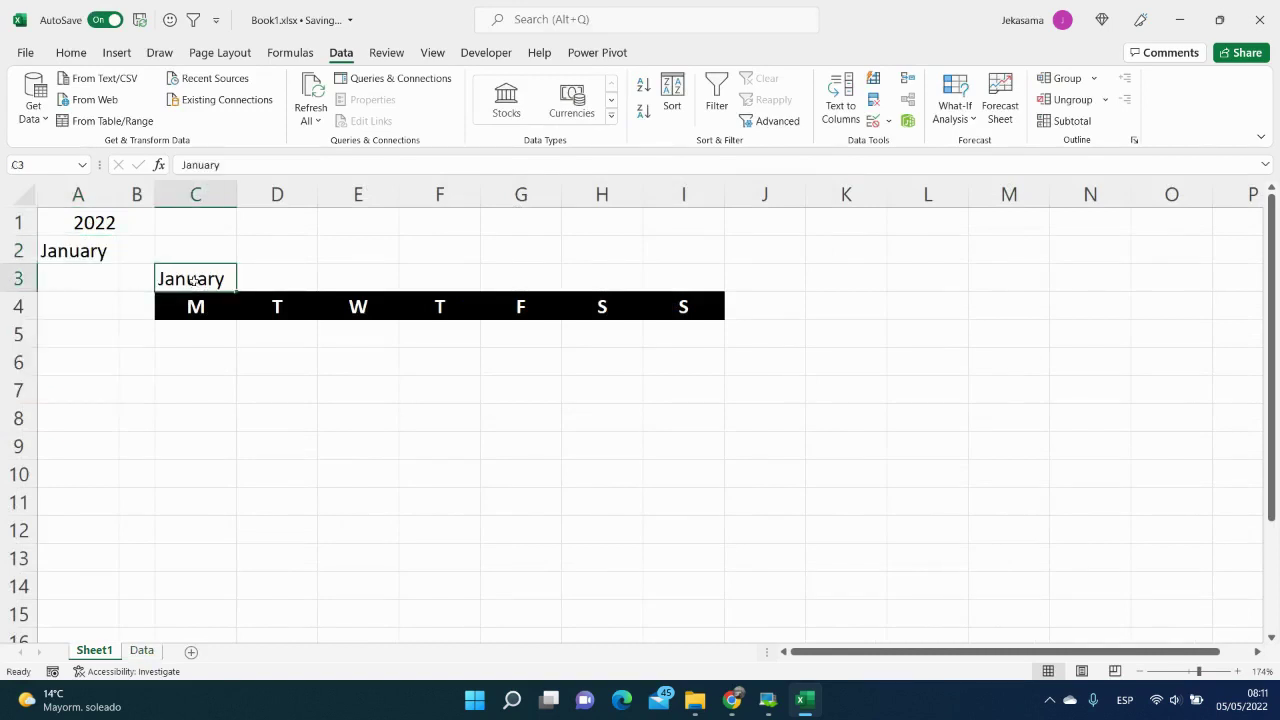
{"action": "key", "text": "Delete"}
{"action": "type", "text": "="}
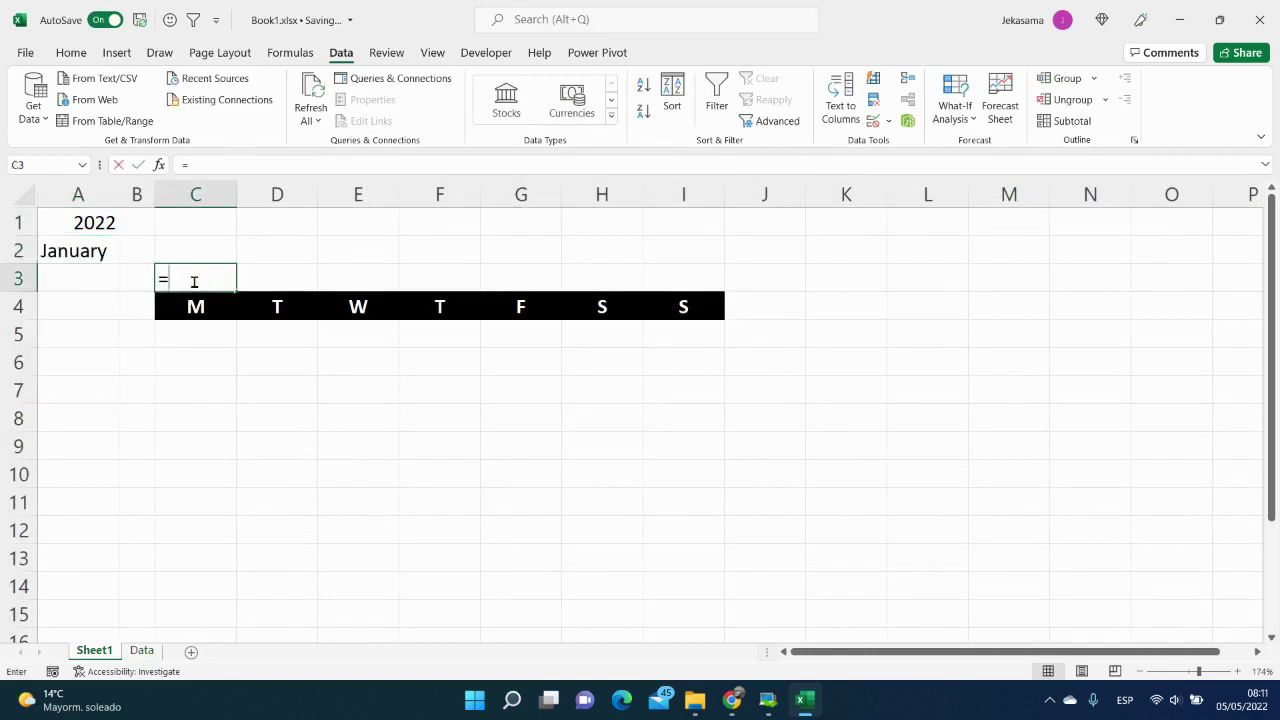
{"action": "left_click", "coordinate": [97, 256]}
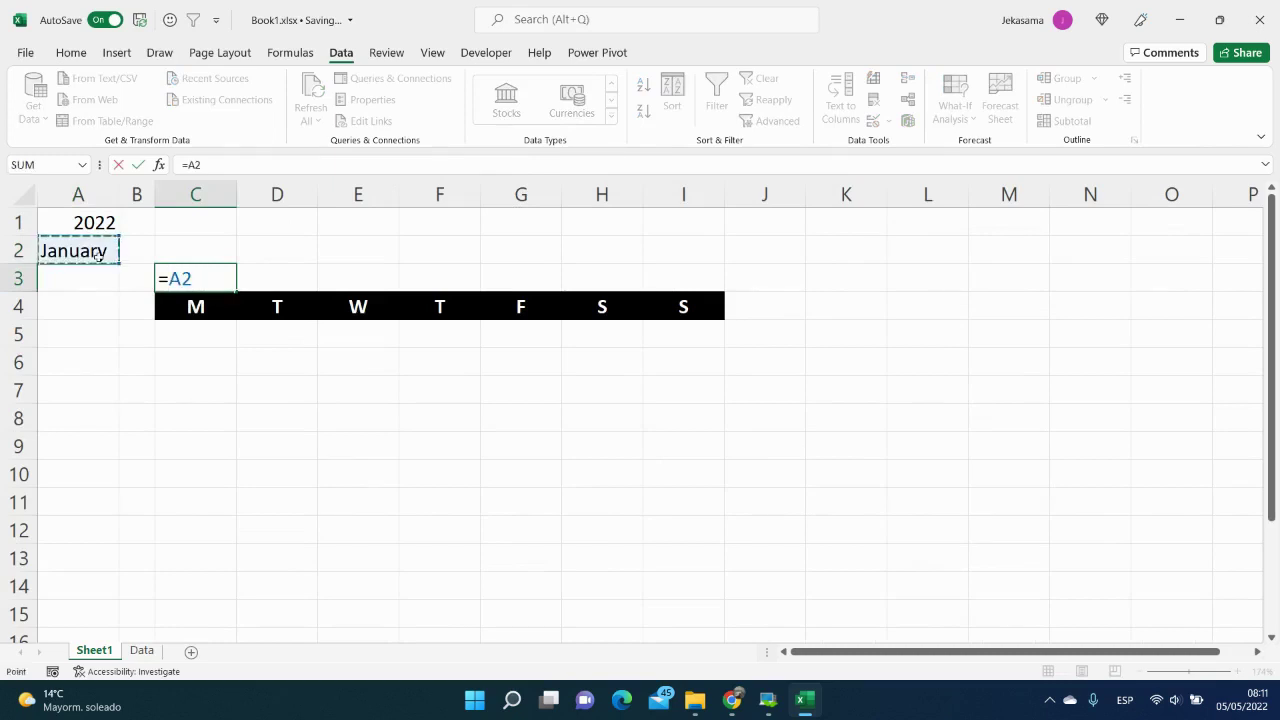
{"action": "key", "text": "Return"}
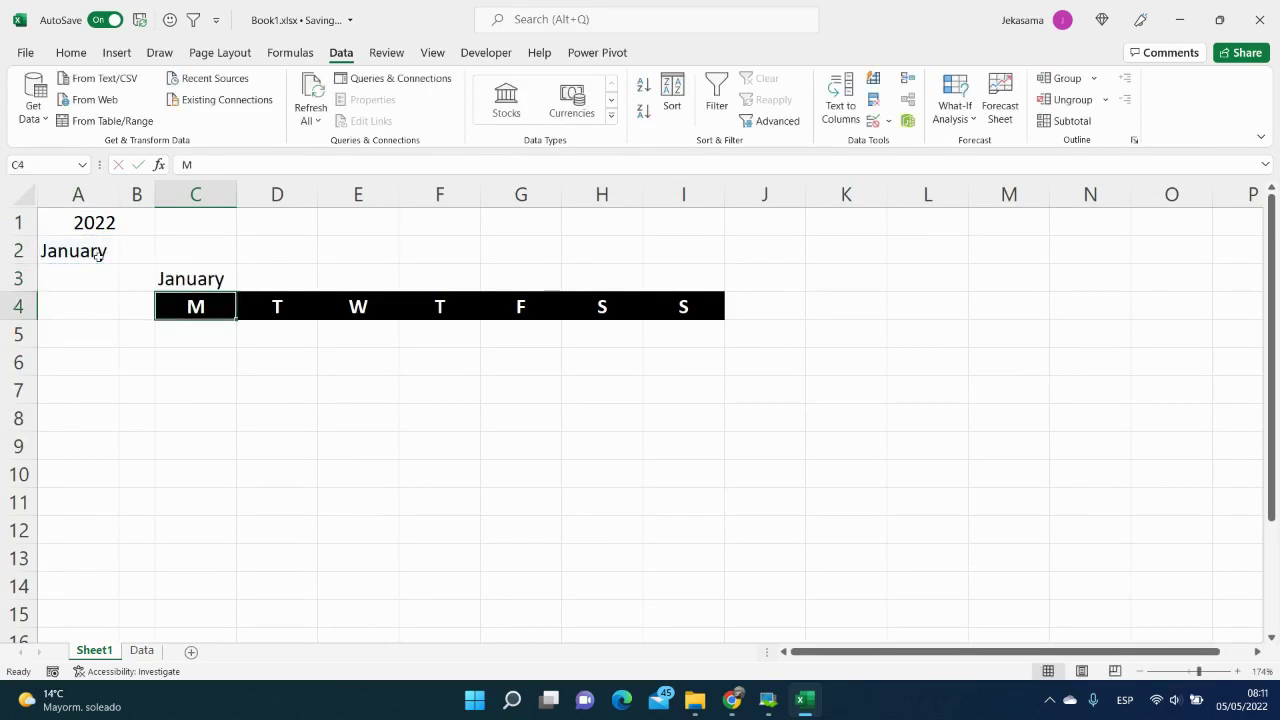
Step: Set the horizontal alignment of C3:I3 to Center Across Selection
{"action": "left_click_drag", "start_coordinate": [198, 278], "coordinate": [677, 286]}
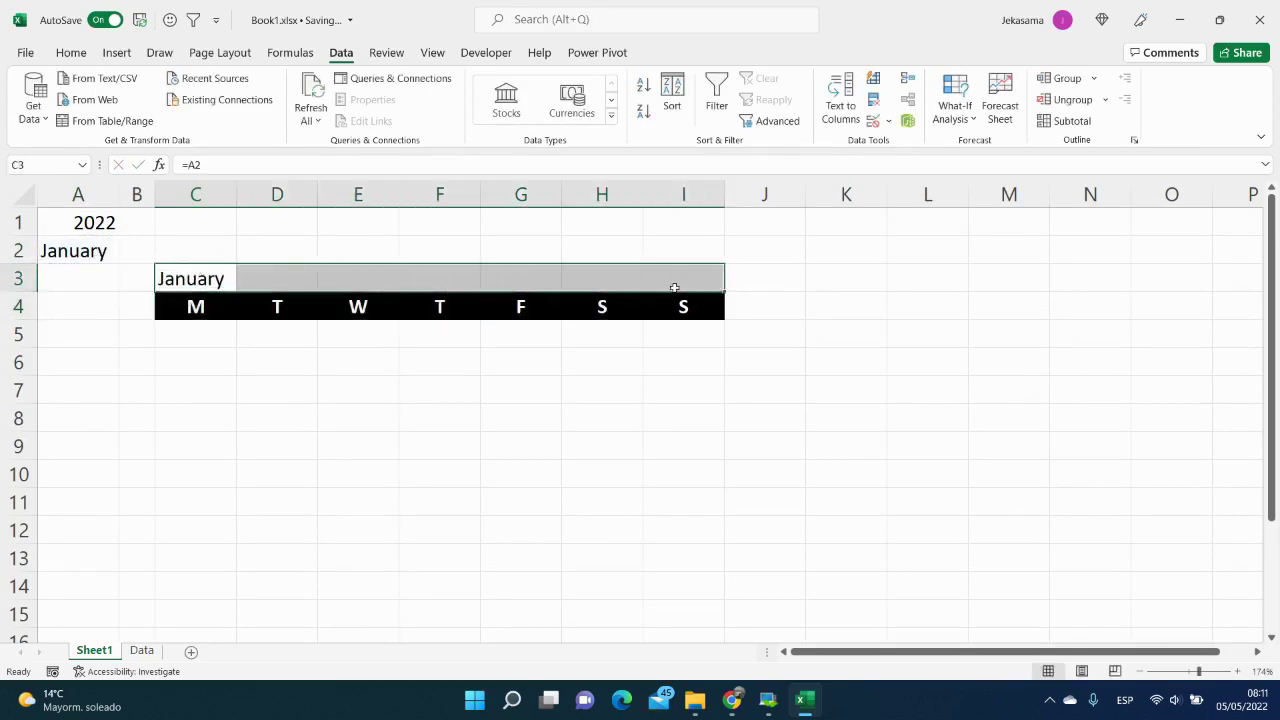
{"action": "right_click", "coordinate": [677, 284]}
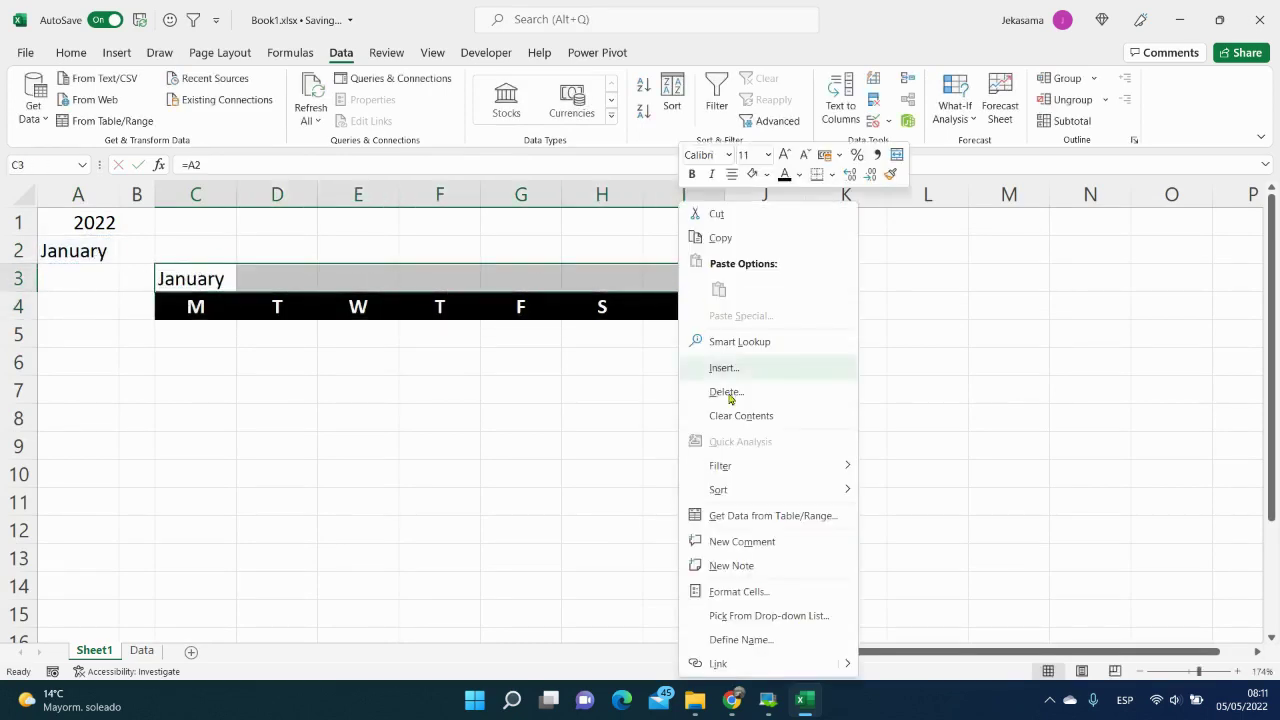
{"action": "left_click", "coordinate": [762, 589]}
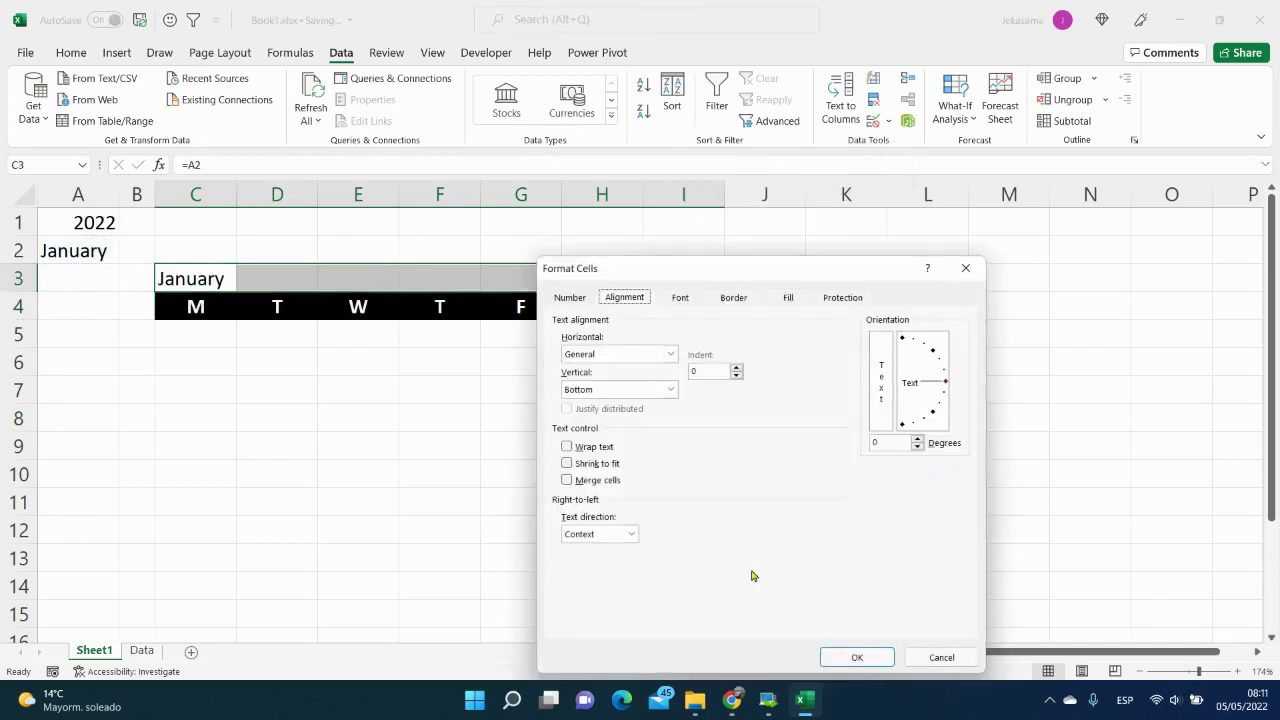
{"action": "left_click", "coordinate": [670, 355]}
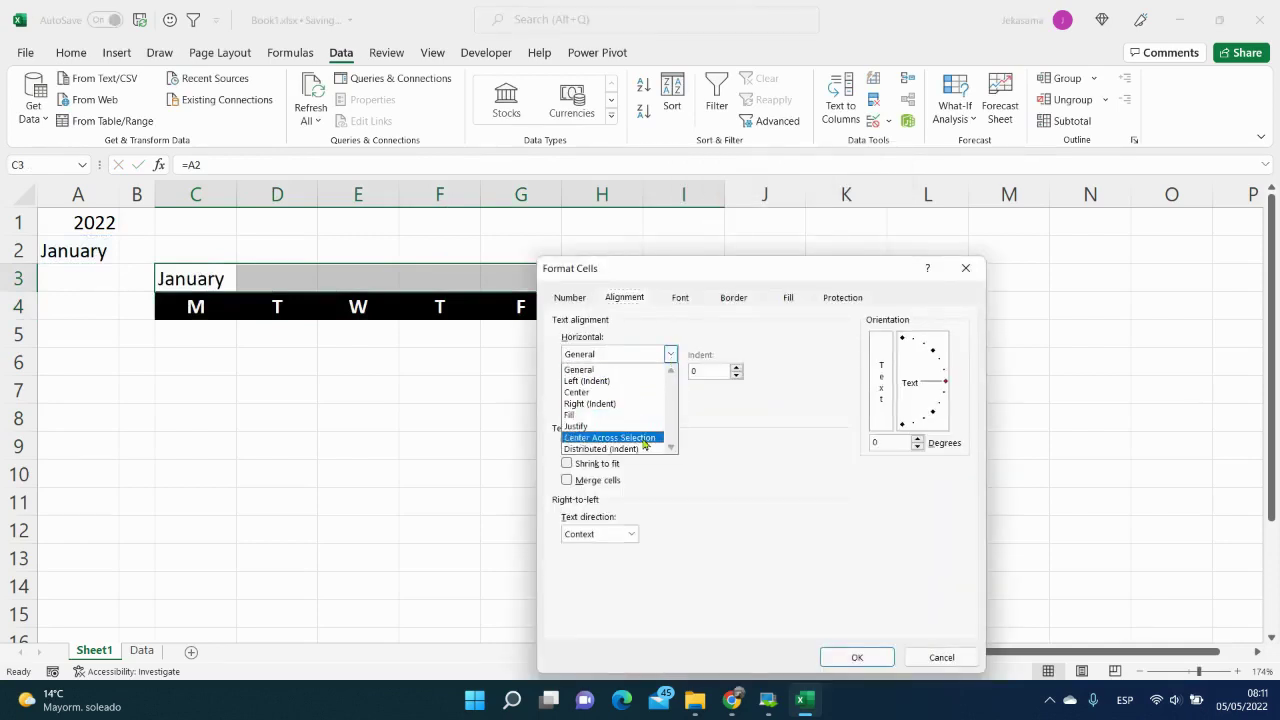
{"action": "left_click", "coordinate": [600, 437]}
{"action": "left_click", "coordinate": [845, 656]}
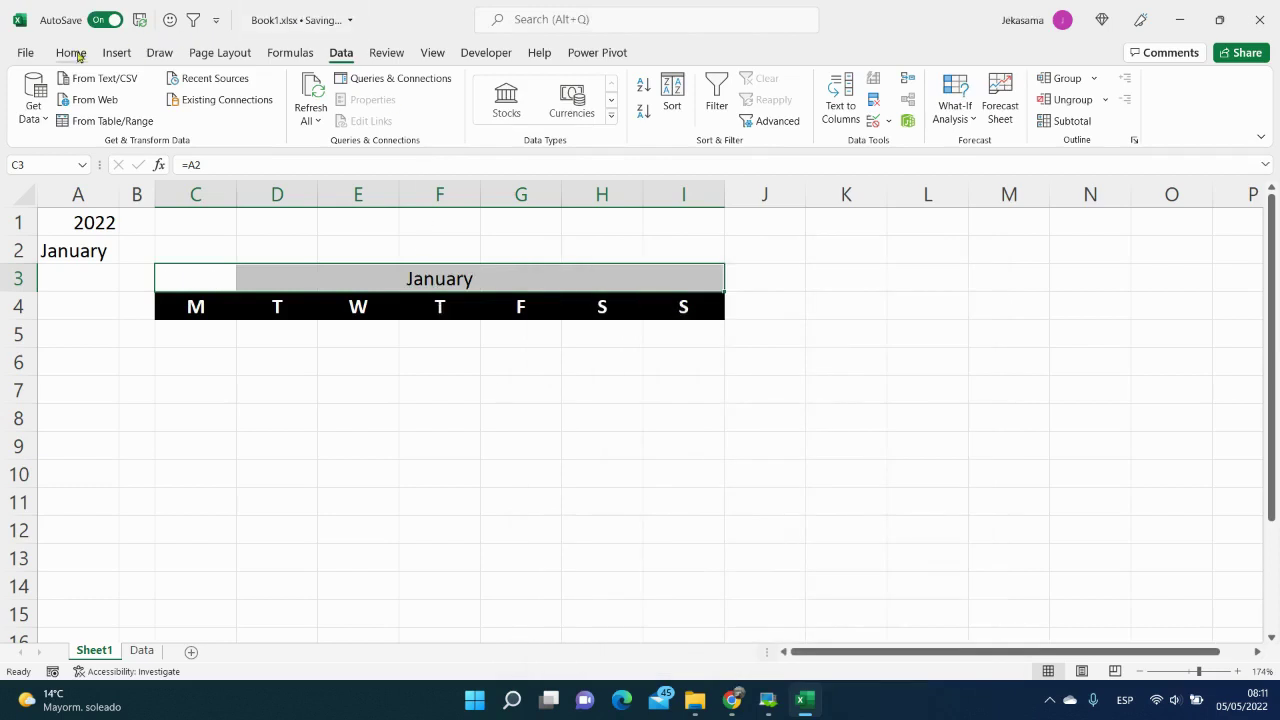
Step: Increase the font size of the month title in row 3 by two increments
{"action": "left_click", "coordinate": [71, 52]}
{"action": "left_click", "coordinate": [296, 88]}
{"action": "left_click", "coordinate": [296, 88]}
{"action": "left_click", "coordinate": [277, 316]}
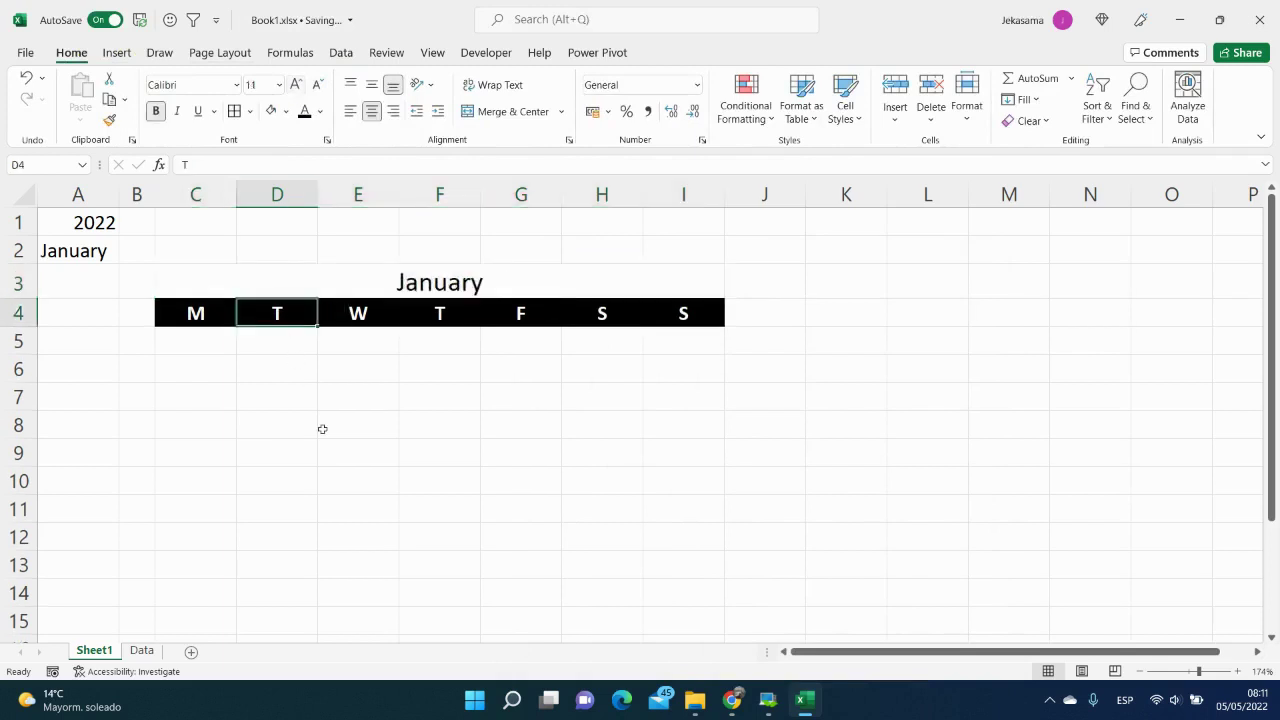
Step: Enter =SEQUENCE(6,7,1,1) in C5 to fill the calendar grid with six rows and seven columns of numbers
{"action": "left_click", "coordinate": [175, 342]}
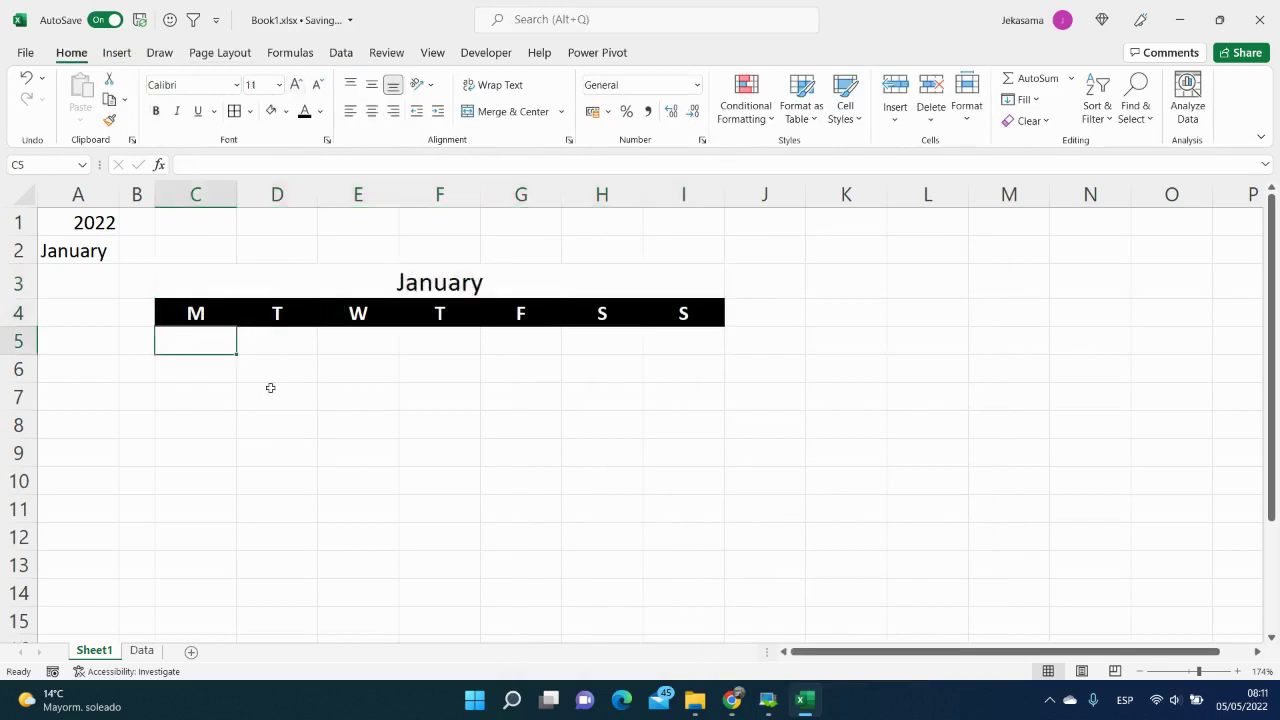
{"action": "type", "text": "="}
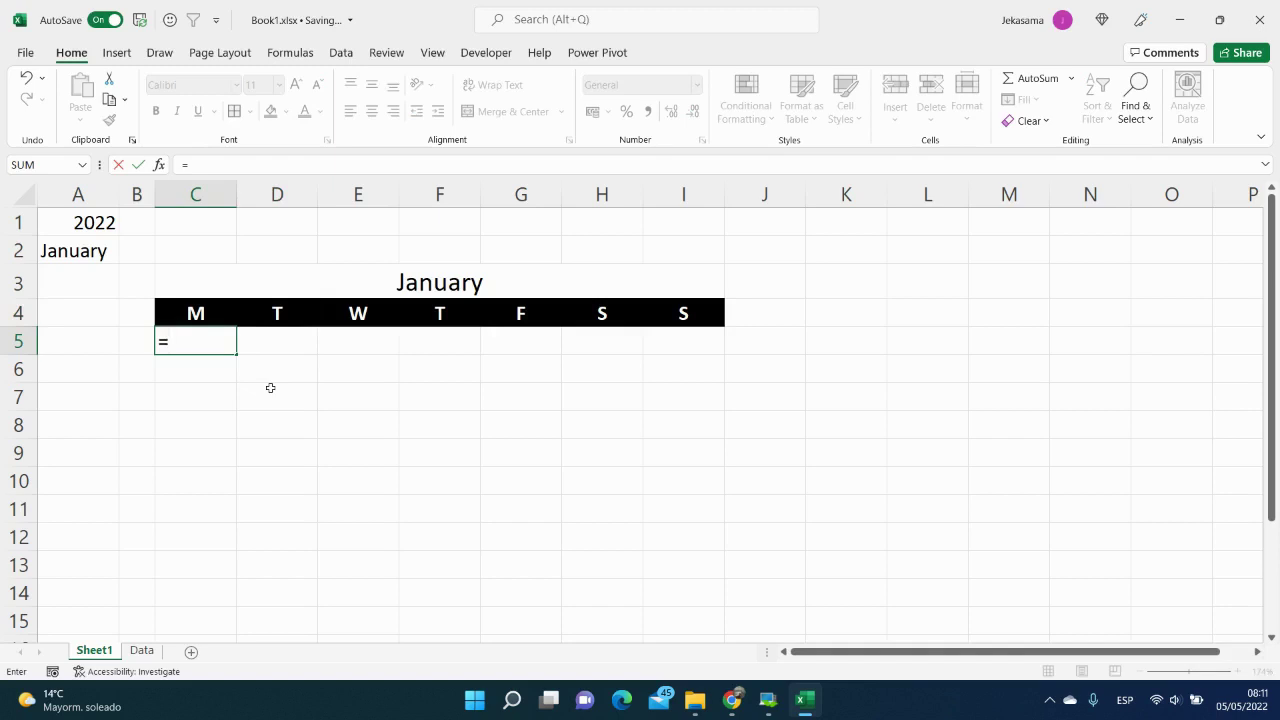
{"action": "type", "text": "seq"}
{"action": "key", "text": "Tab"}
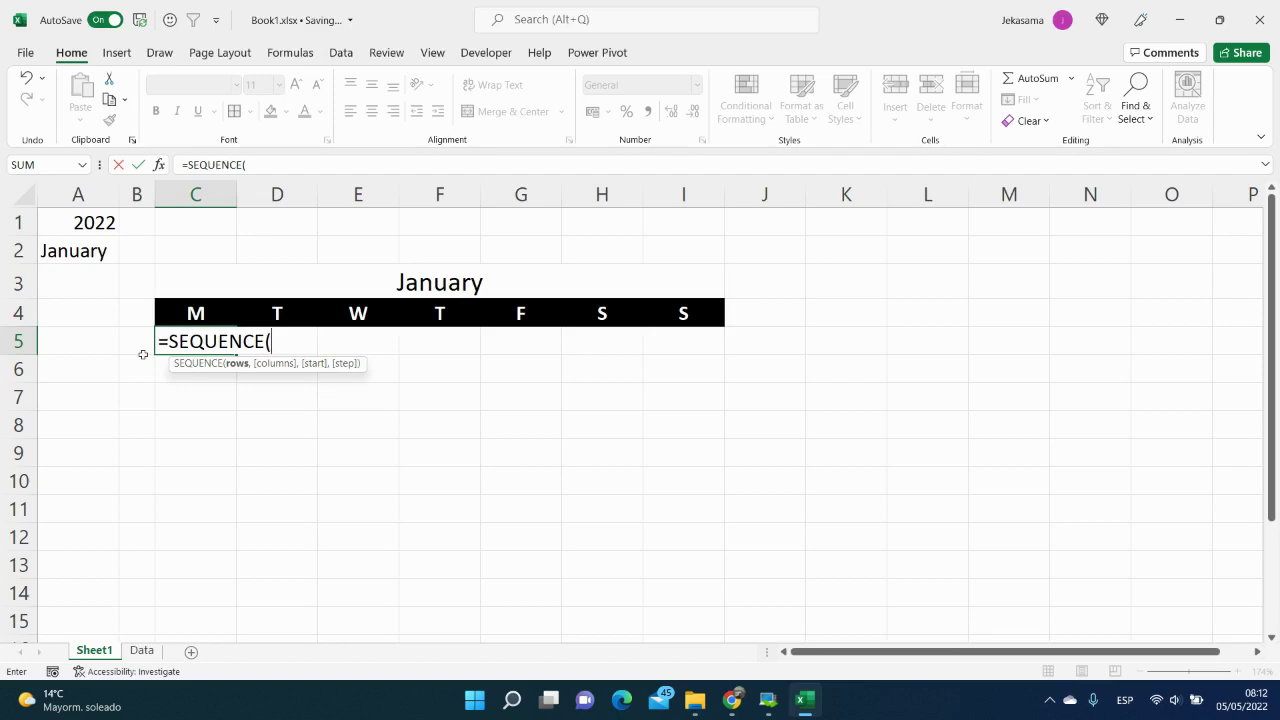
{"action": "type", "text": "6,"}
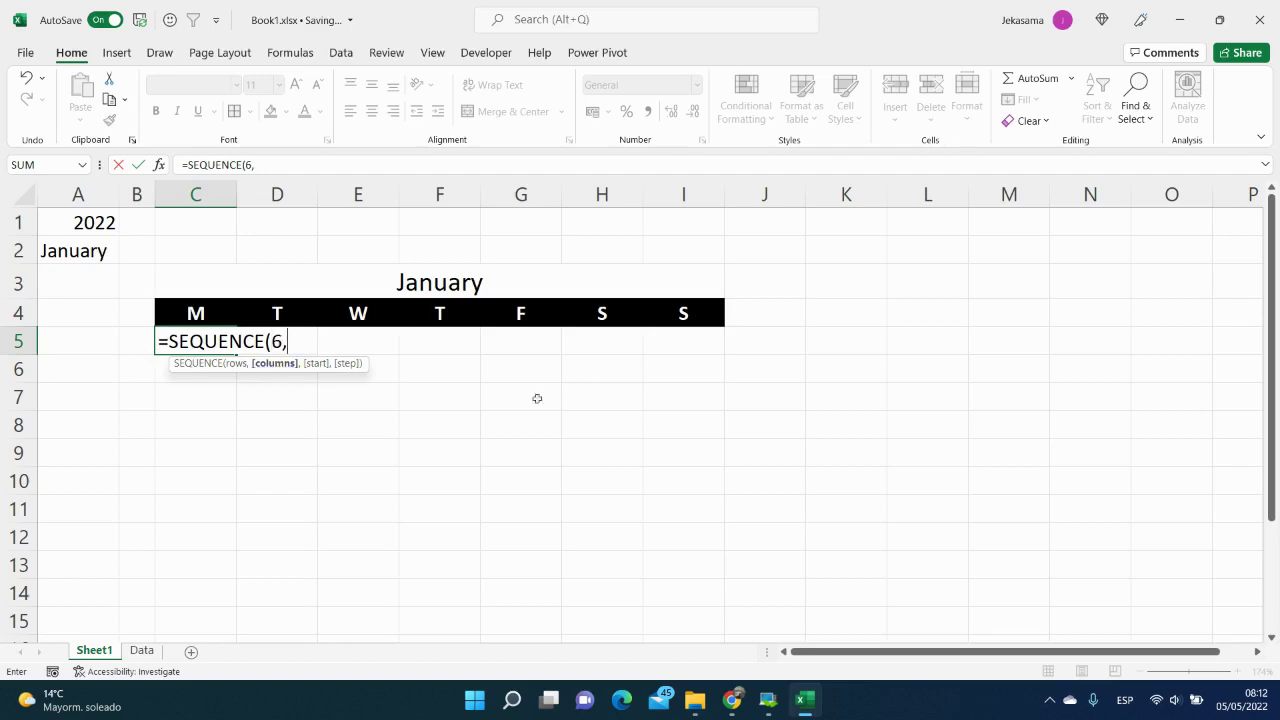
{"action": "type", "text": "7,1,"}
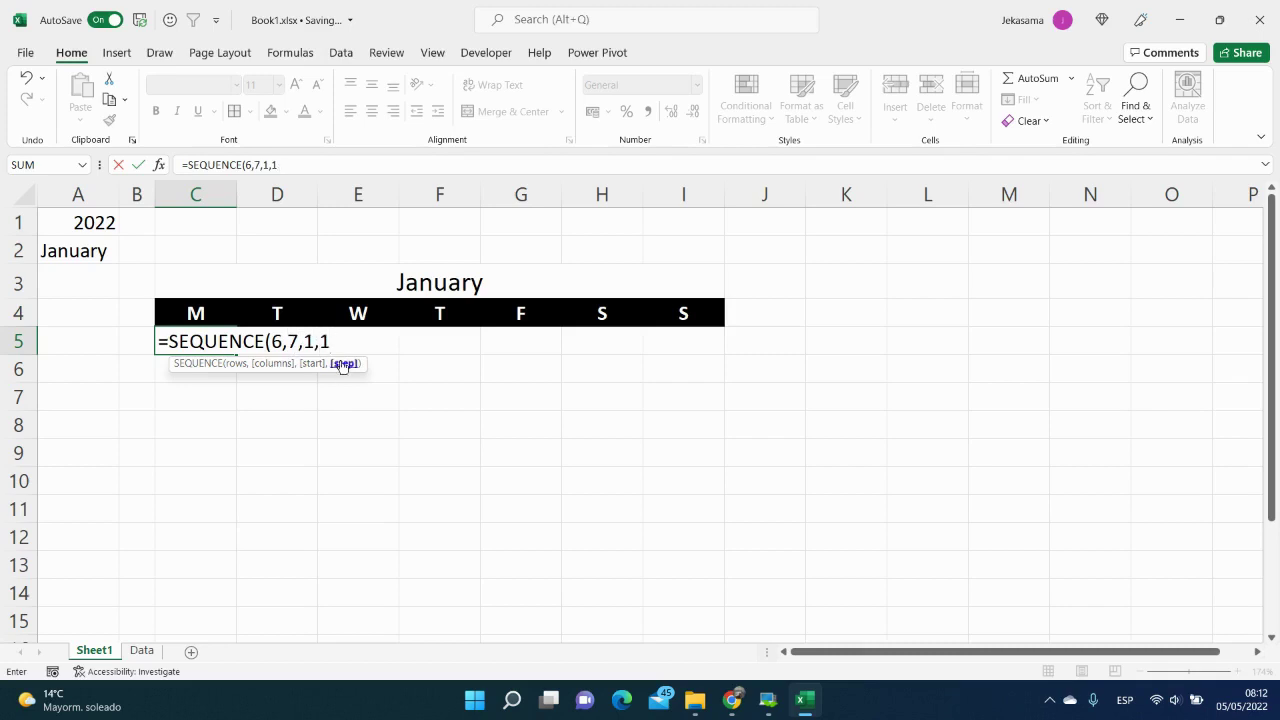
{"action": "type", "text": "1"}
{"action": "key", "text": "Return"}
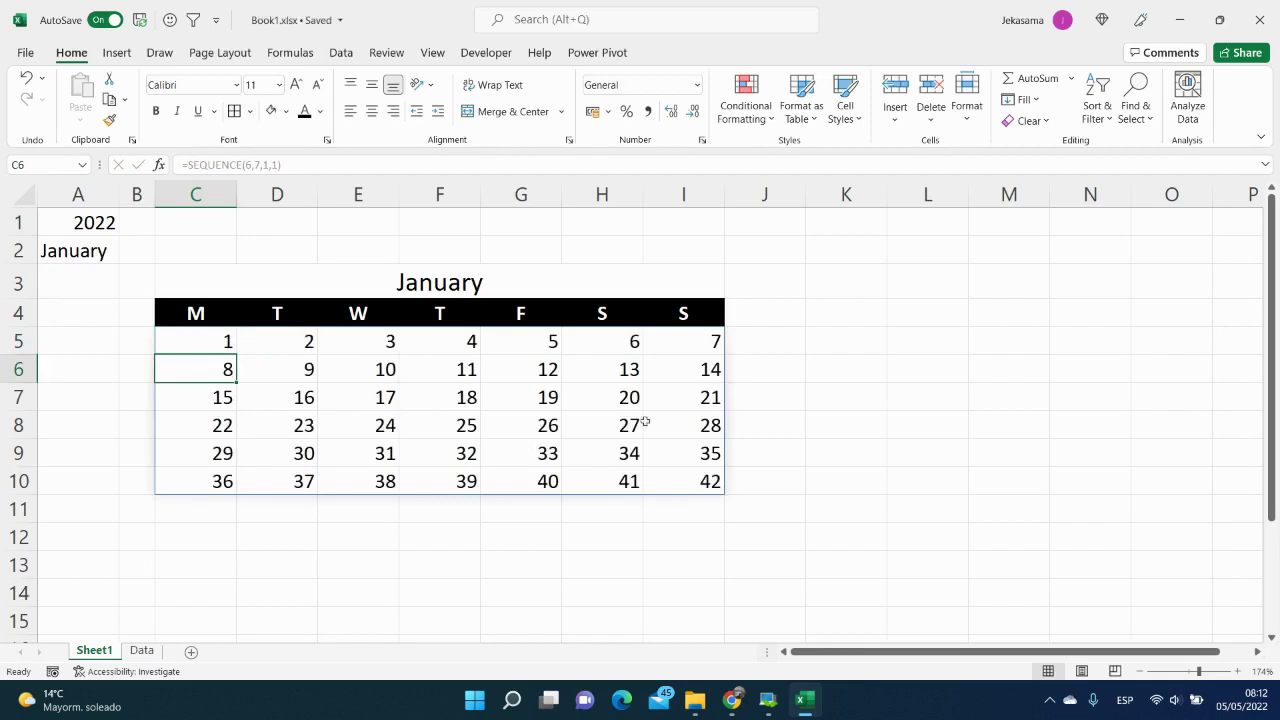
Step: Link K5 to the selected month with =A2 and enter the header Month above it in K4
{"action": "left_click", "coordinate": [857, 339]}
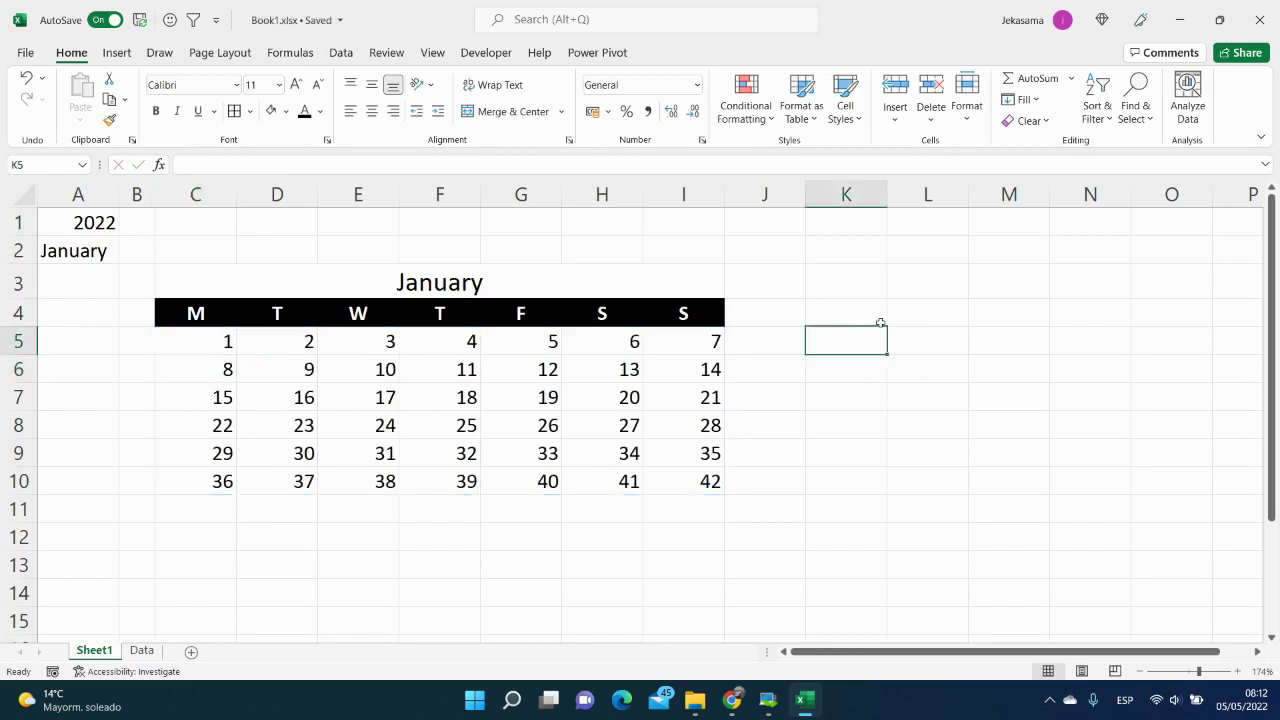
{"action": "type", "text": "="}
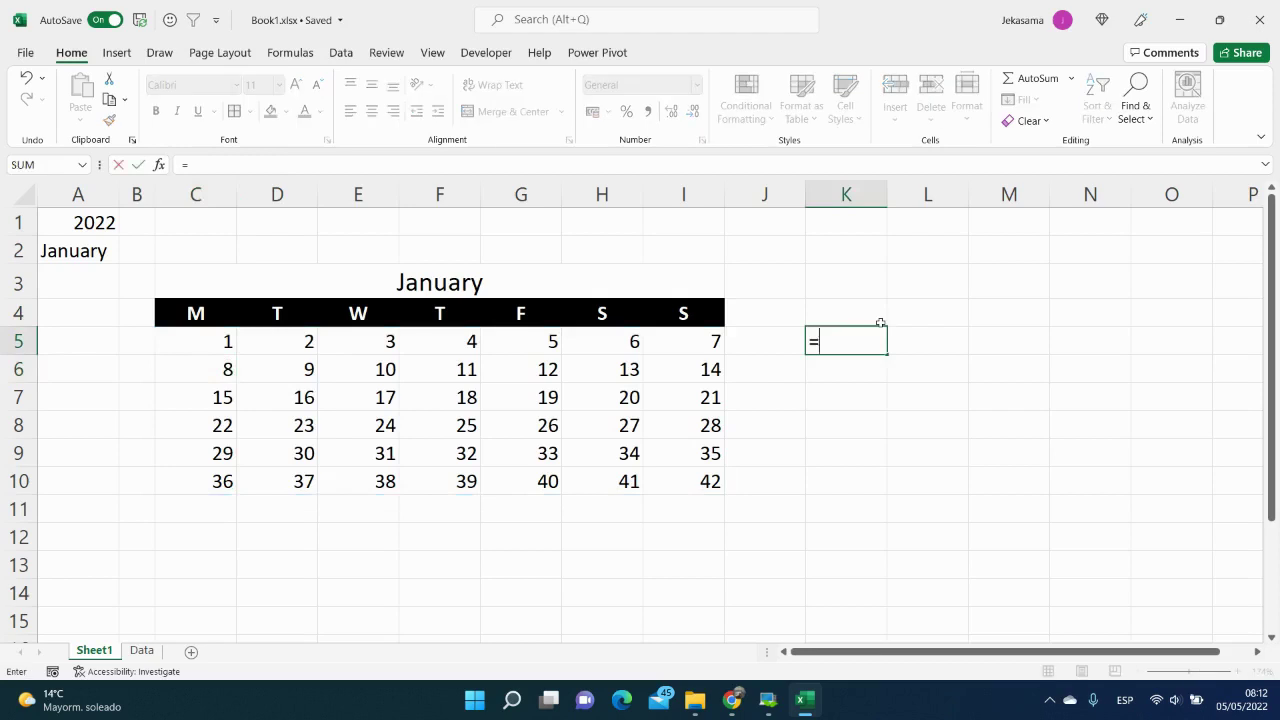
{"action": "left_click", "coordinate": [60, 248]}
{"action": "key", "text": "Return"}
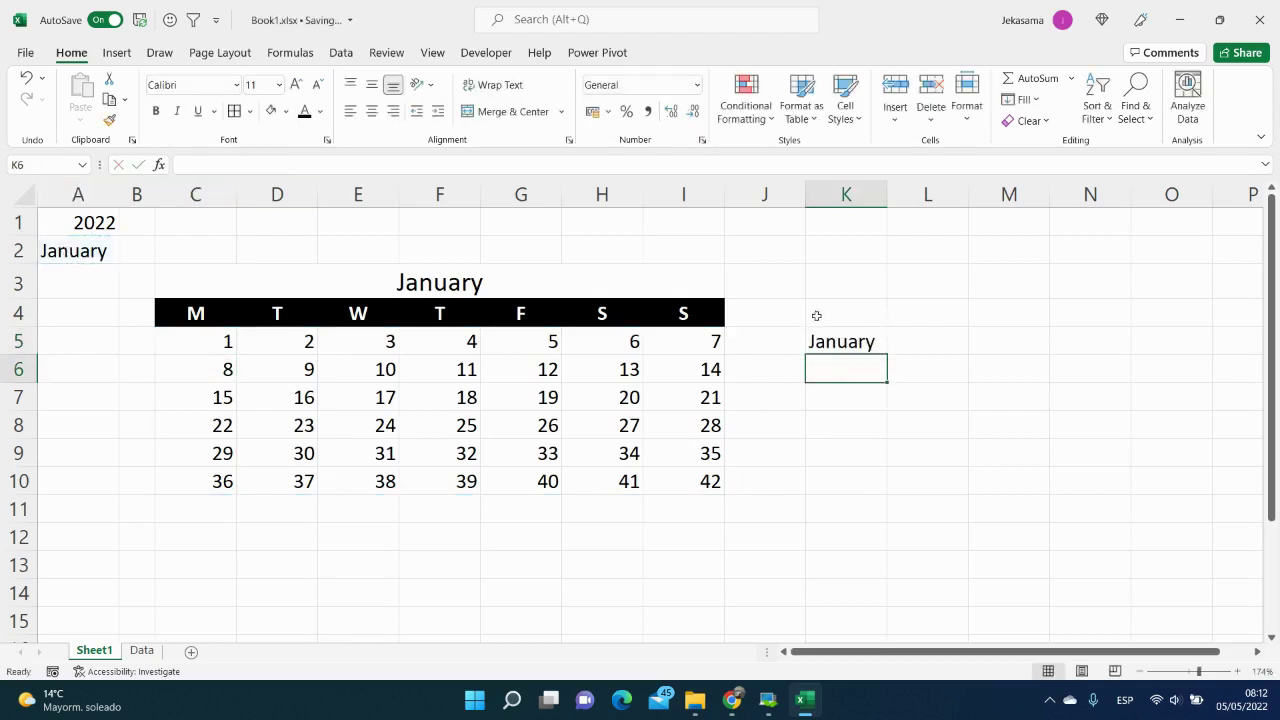
{"action": "left_click", "coordinate": [849, 320]}
{"action": "type", "text": "Month"}
{"action": "key", "text": "Return"}
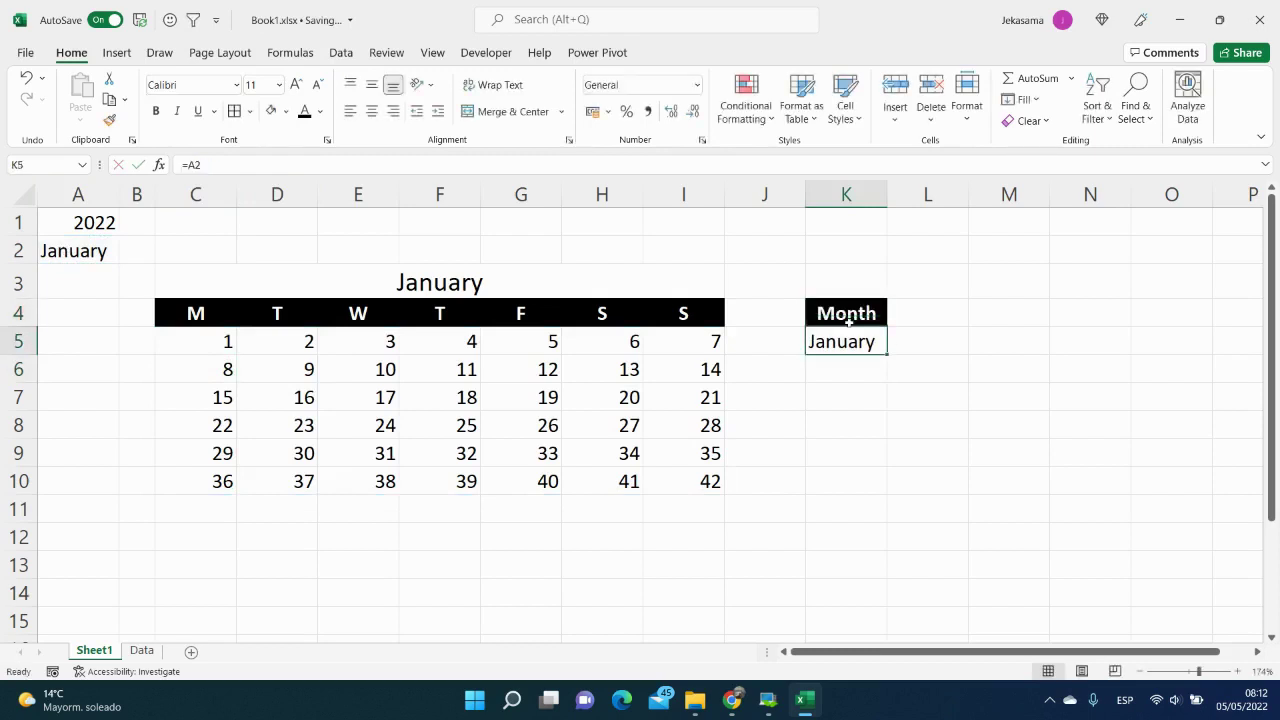
{"action": "key", "text": "Right"}
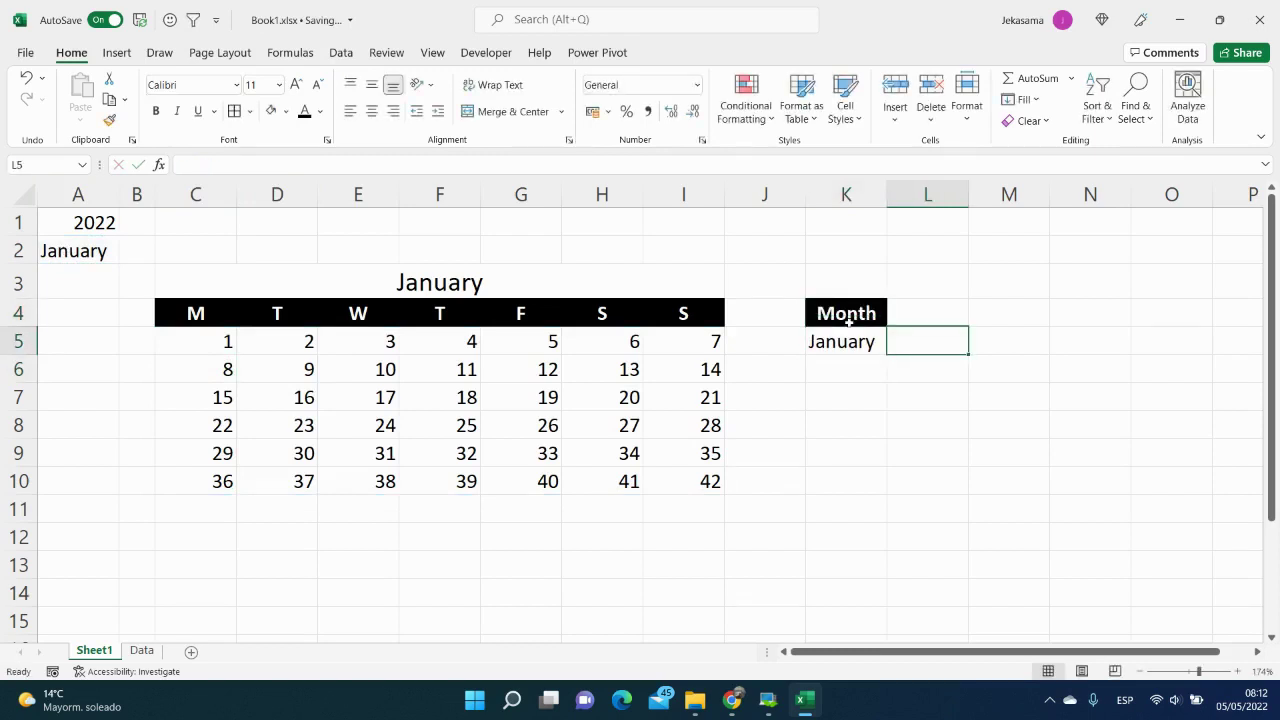
Step: Enter =MATCH($A$2,Data!$B$3:$B$14,0) in L5 to get the number of the selected month
{"action": "type", "text": "="}
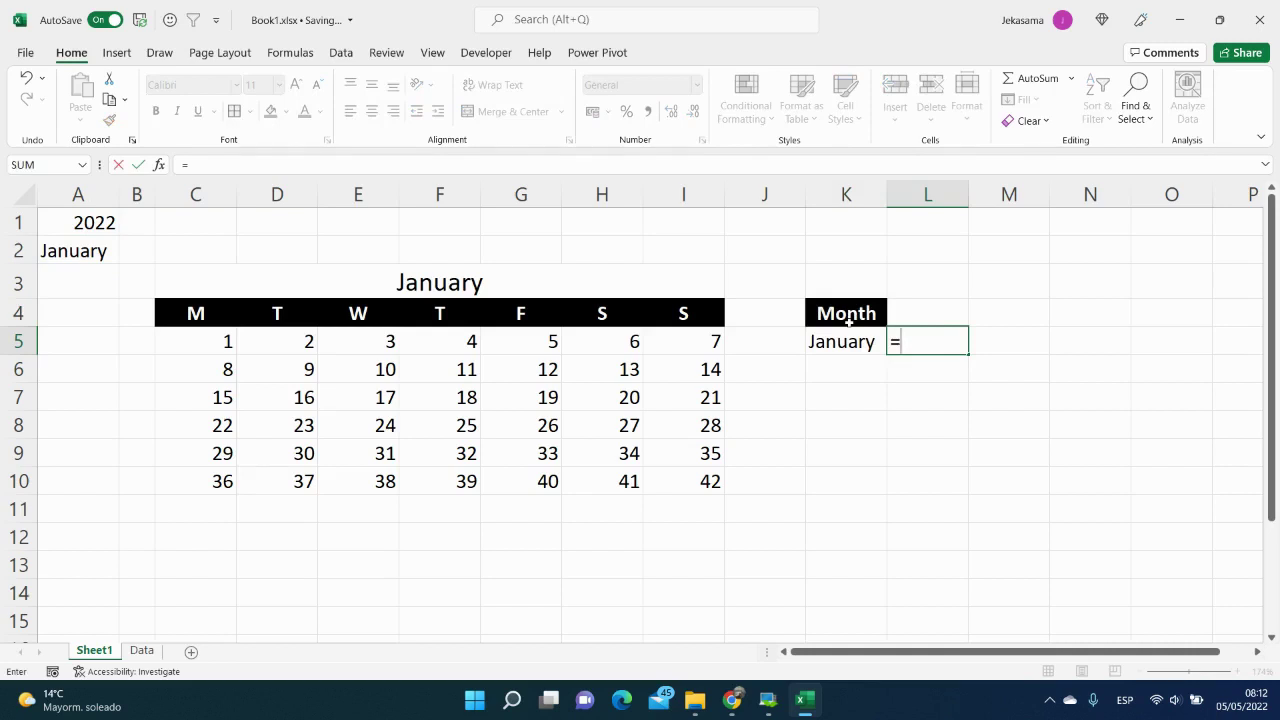
{"action": "type", "text": "match"}
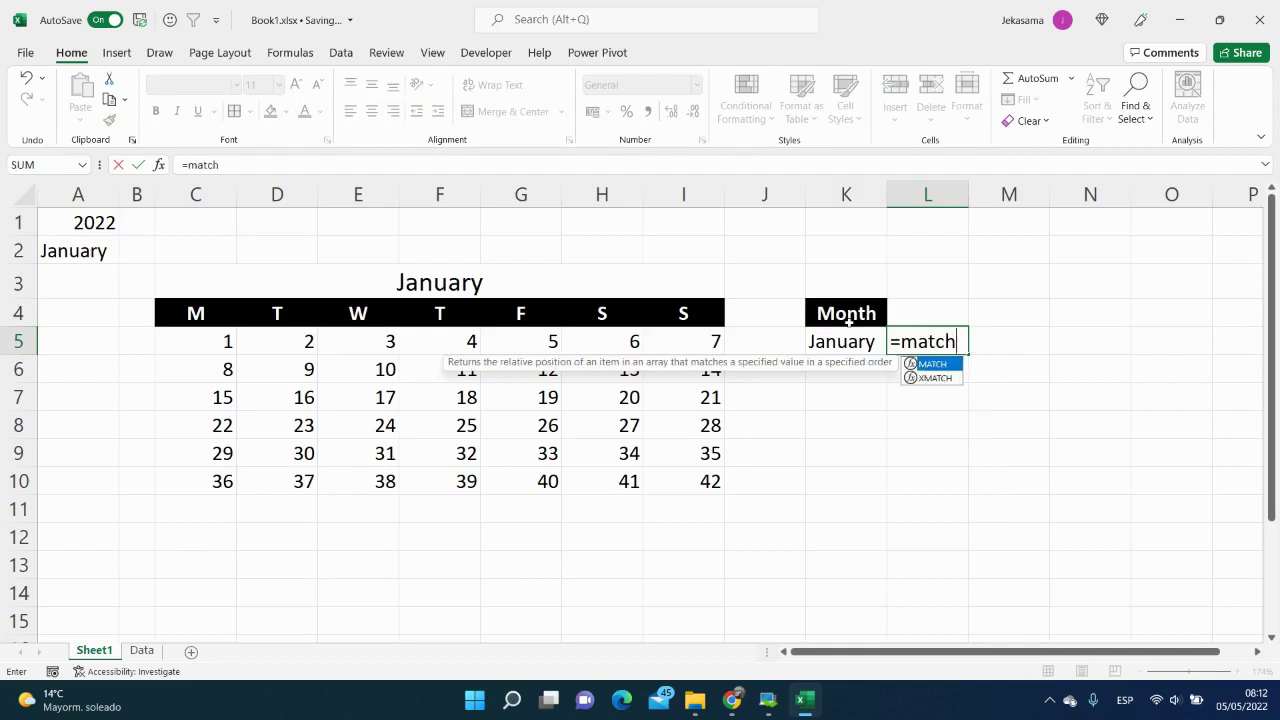
{"action": "key", "text": "Tab"}
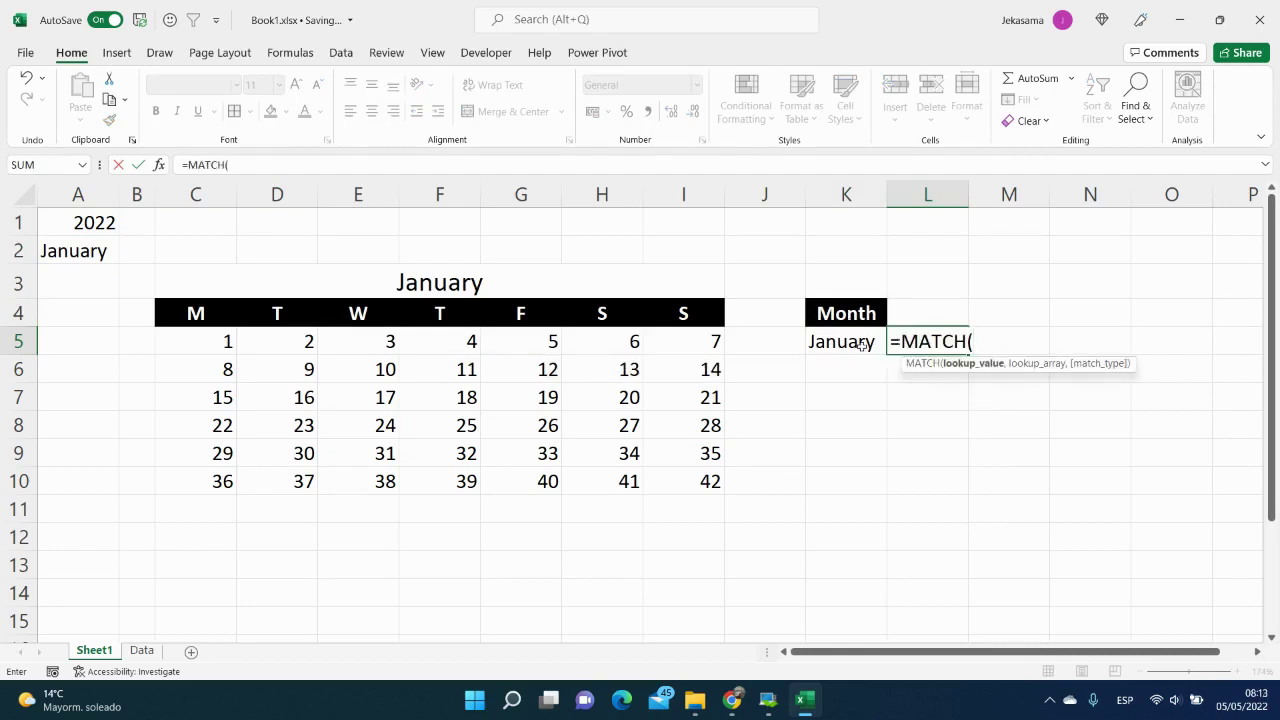
{"action": "left_click", "coordinate": [80, 254]}
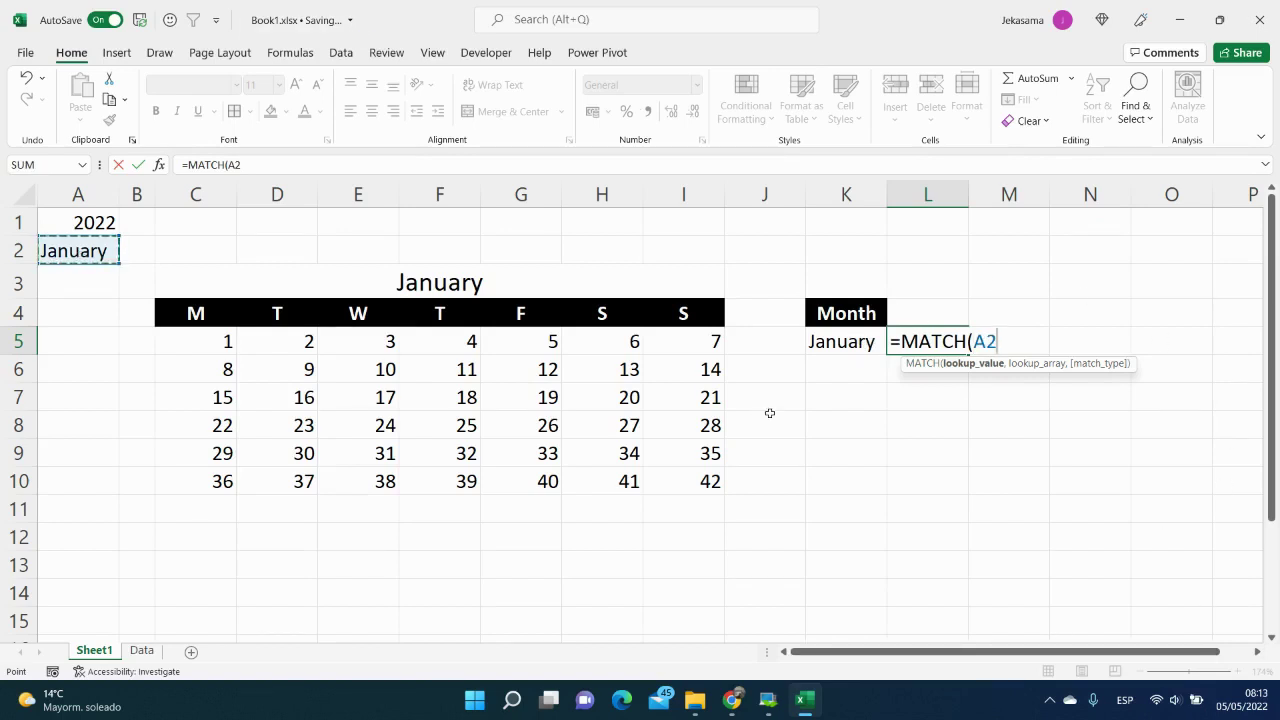
{"action": "key", "text": "F4"}
{"action": "type", "text": ","}
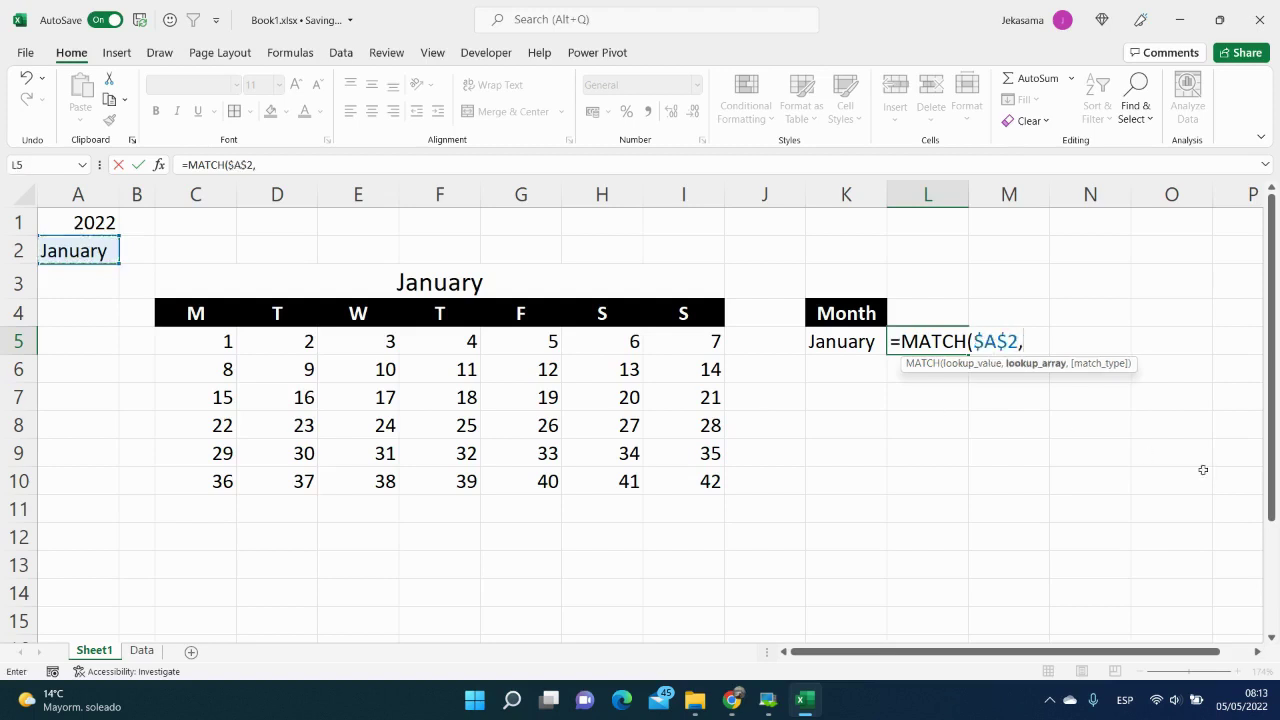
{"action": "left_click", "coordinate": [146, 652]}
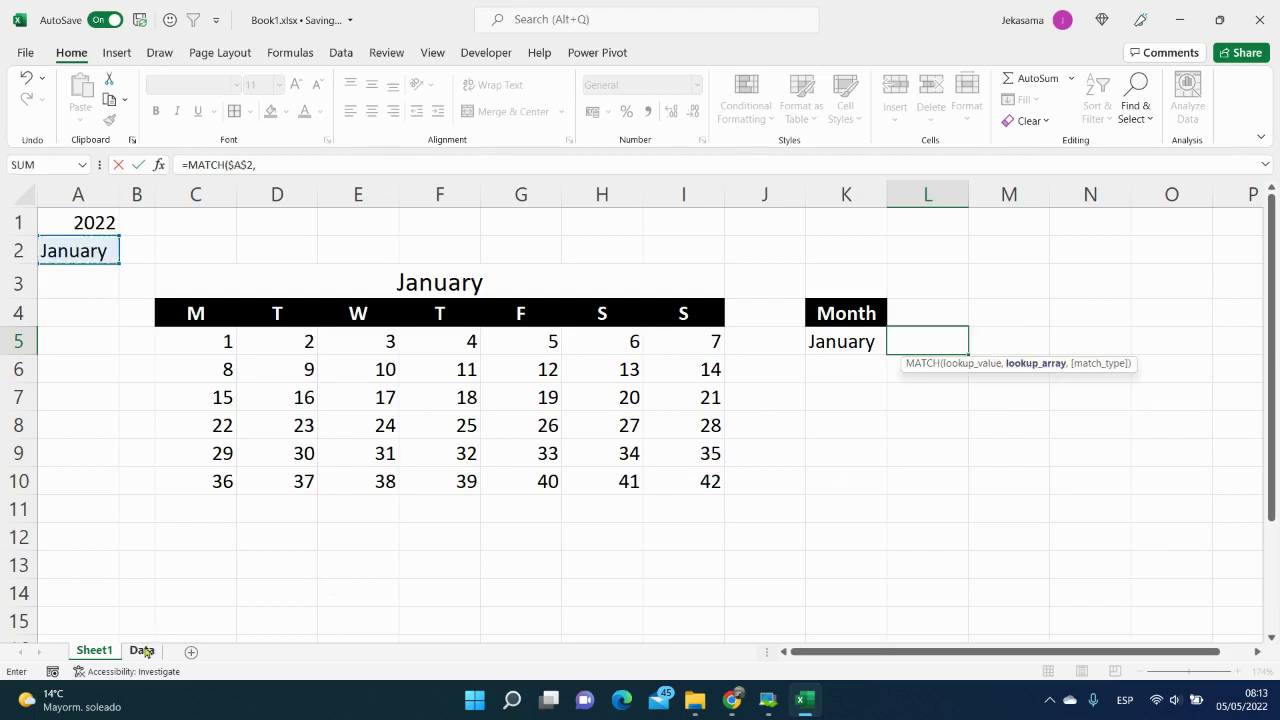
{"action": "left_click_drag", "start_coordinate": [97, 236], "coordinate": [99, 409]}
{"action": "key", "text": "F4"}
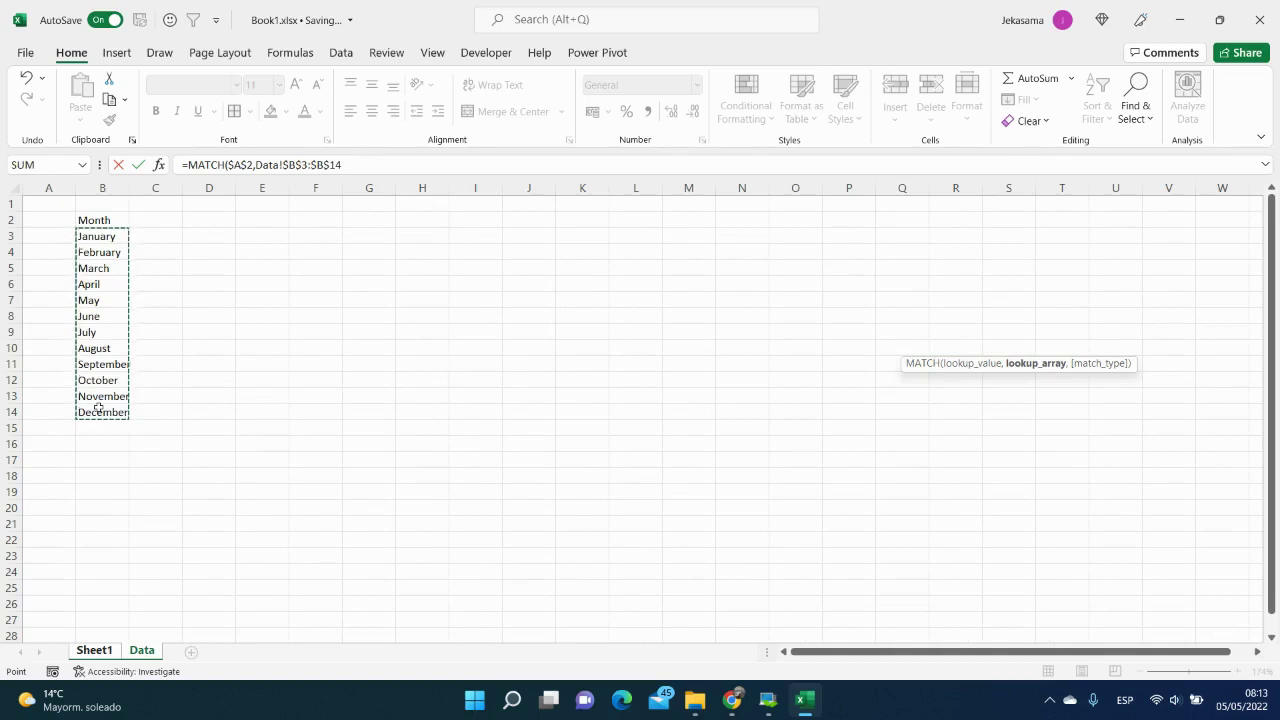
{"action": "type", "text": ","}
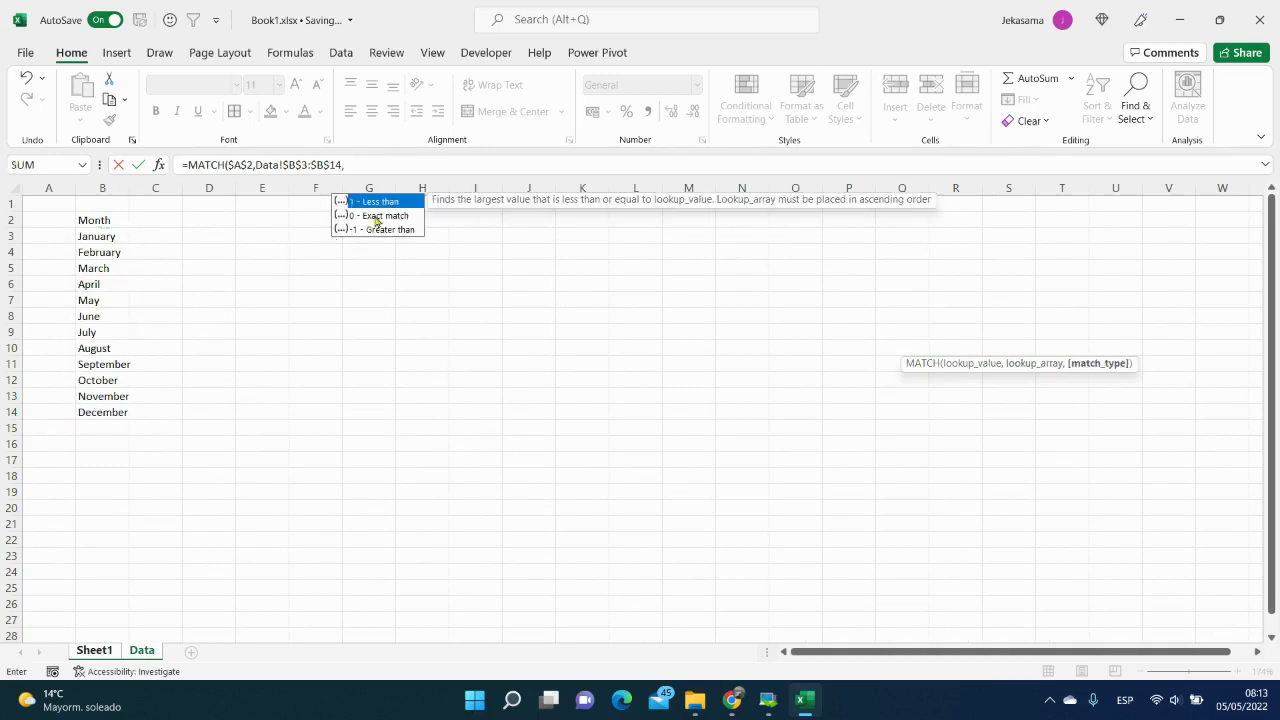
{"action": "left_click", "coordinate": [377, 216]}
{"action": "double_click", "coordinate": [377, 216]}
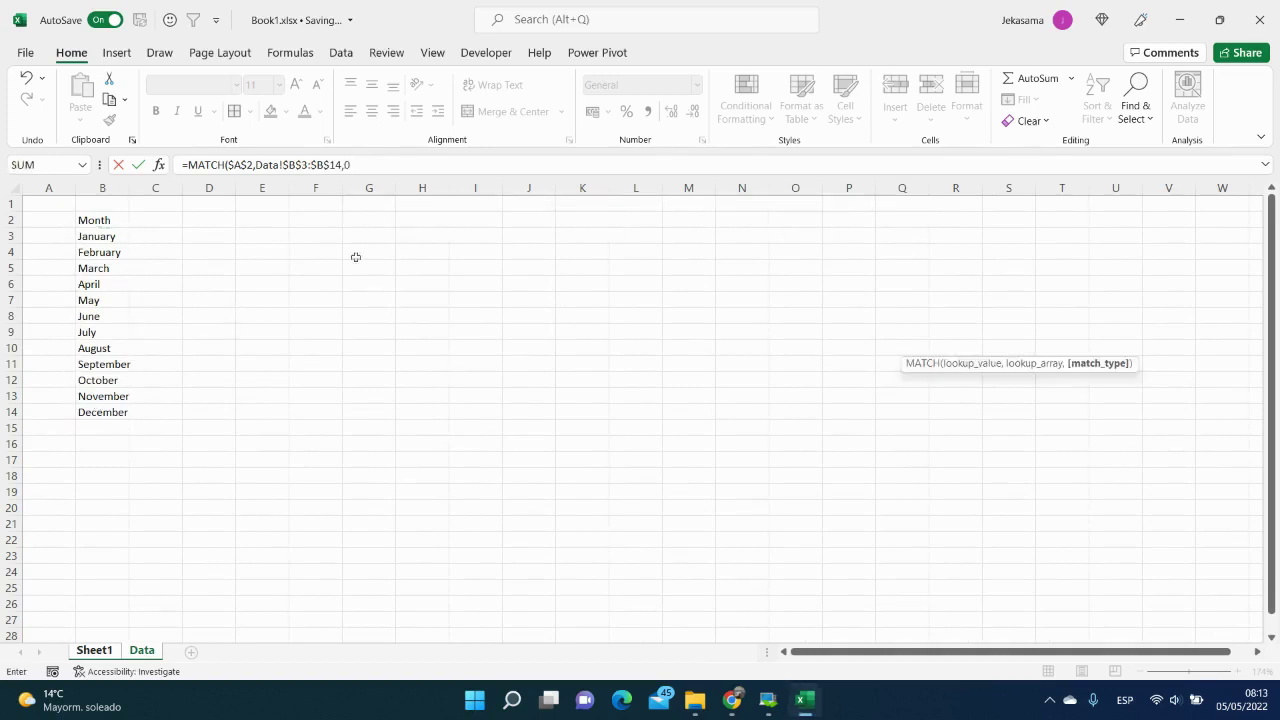
{"action": "key", "text": "Return"}
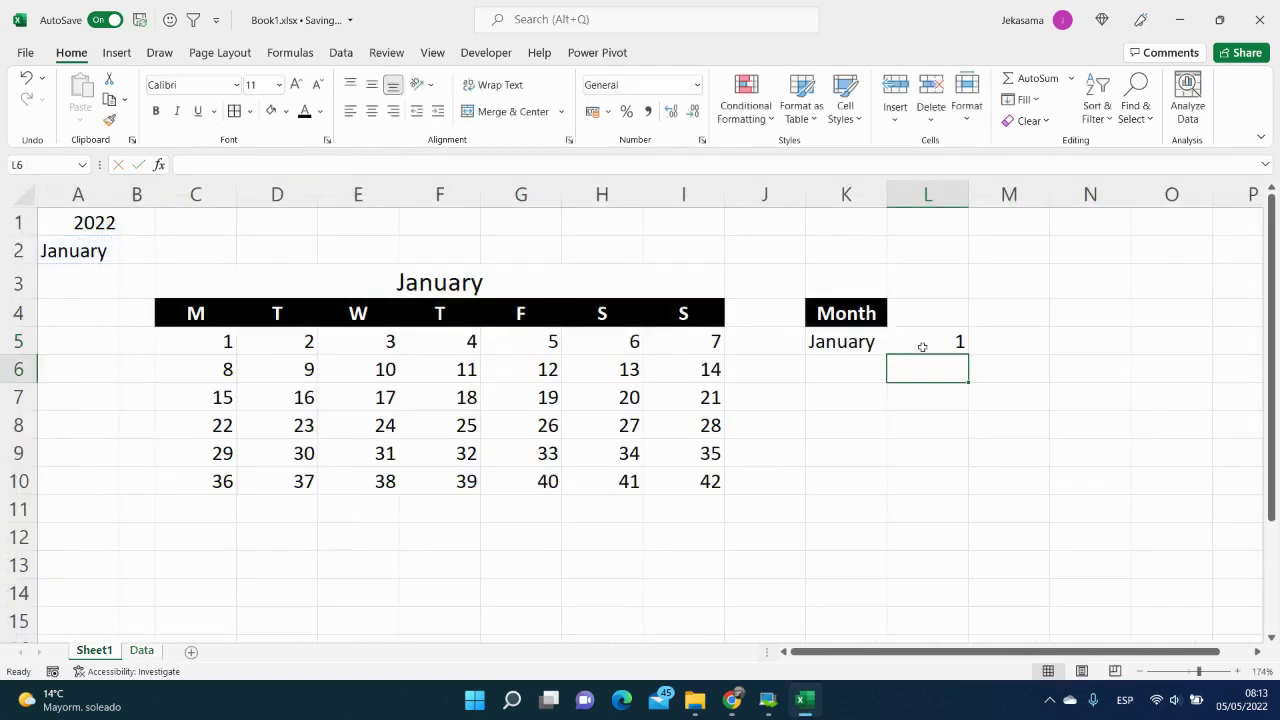
Step: Test the month number in L5 by switching the month in A2 to February and back to January
{"action": "left_click", "coordinate": [833, 344]}
{"action": "left_click", "coordinate": [96, 242]}
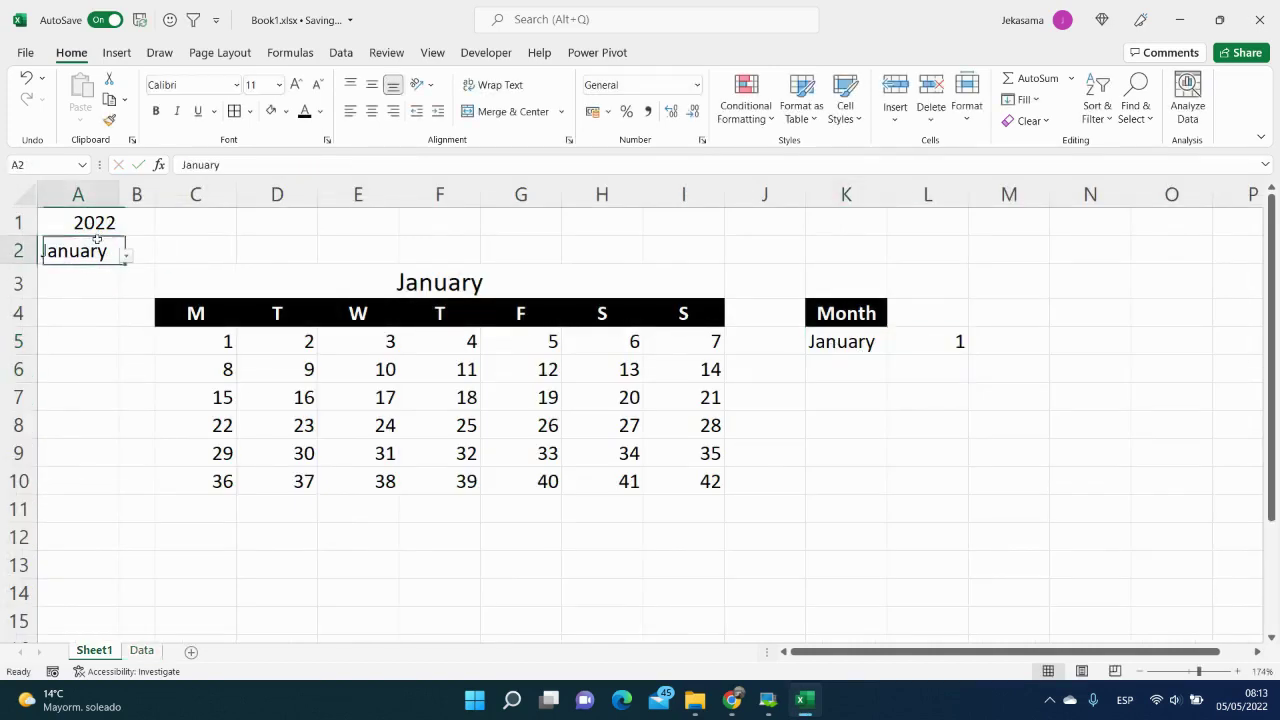
{"action": "left_click", "coordinate": [124, 257]}
{"action": "left_click", "coordinate": [85, 286]}
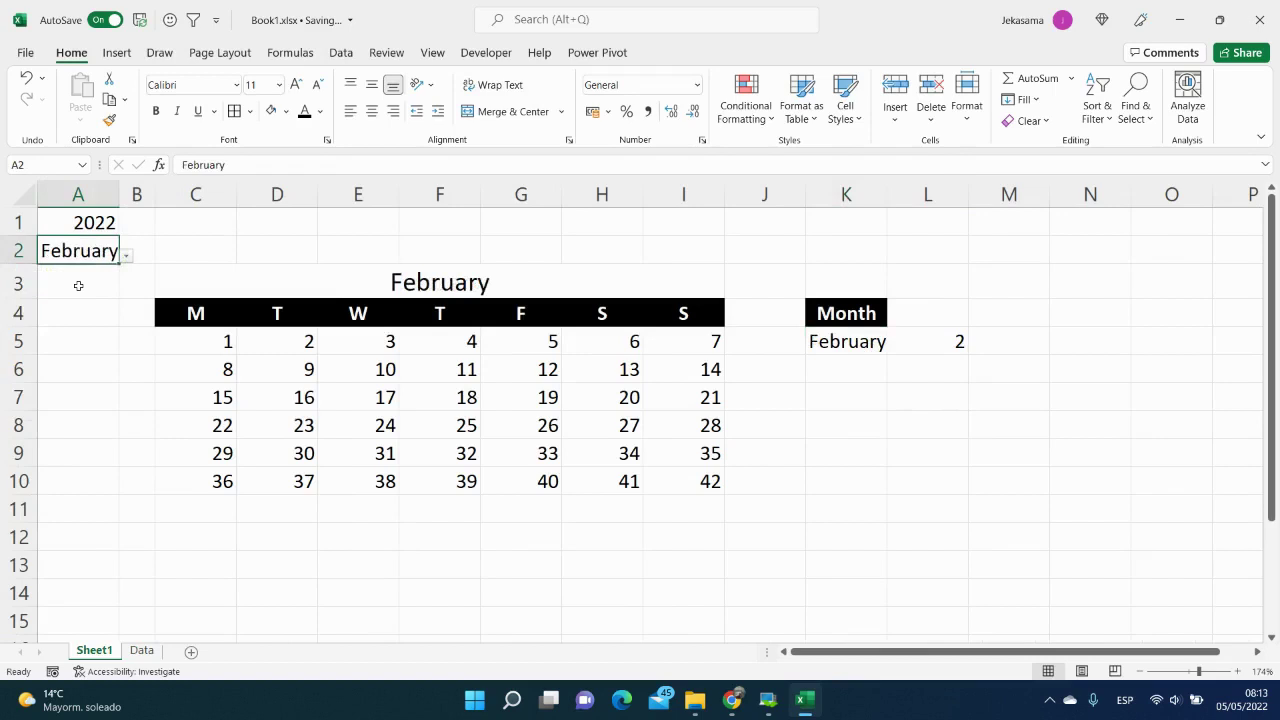
{"action": "left_click", "coordinate": [129, 260]}
{"action": "scroll", "coordinate": [94, 284], "scroll_direction": "up", "scroll_amount": 1}
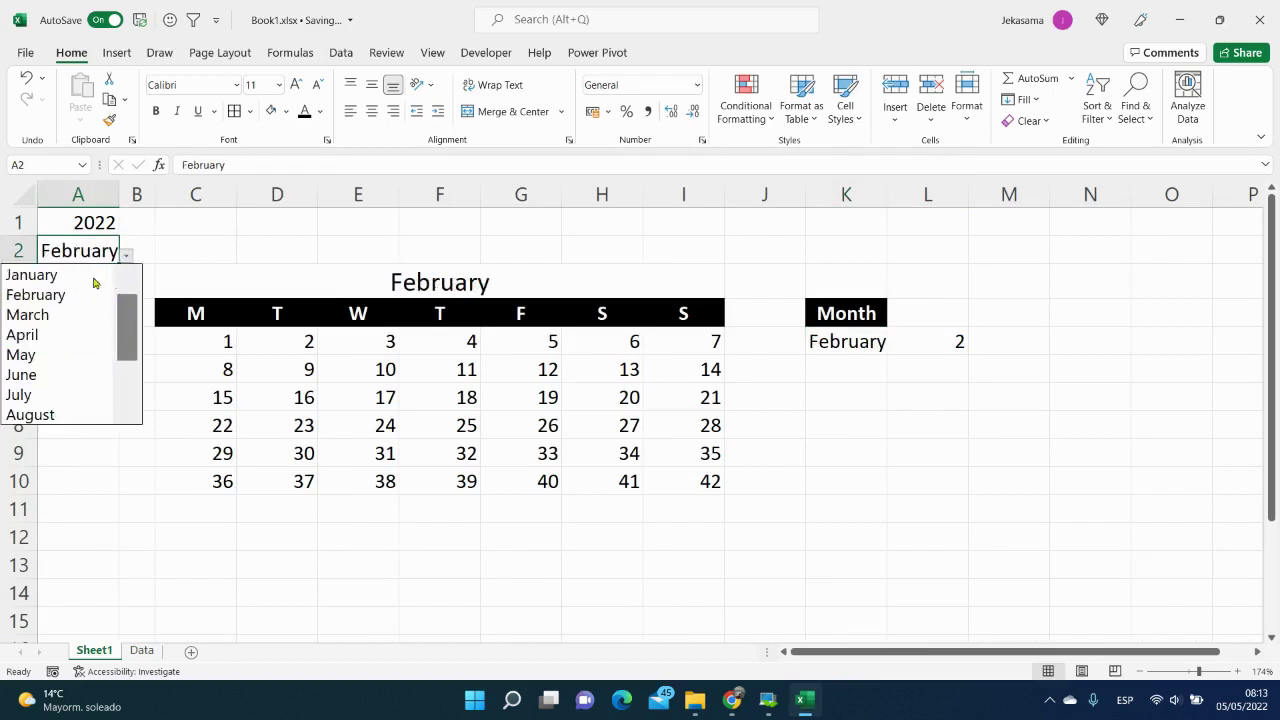
{"action": "left_click", "coordinate": [90, 276]}
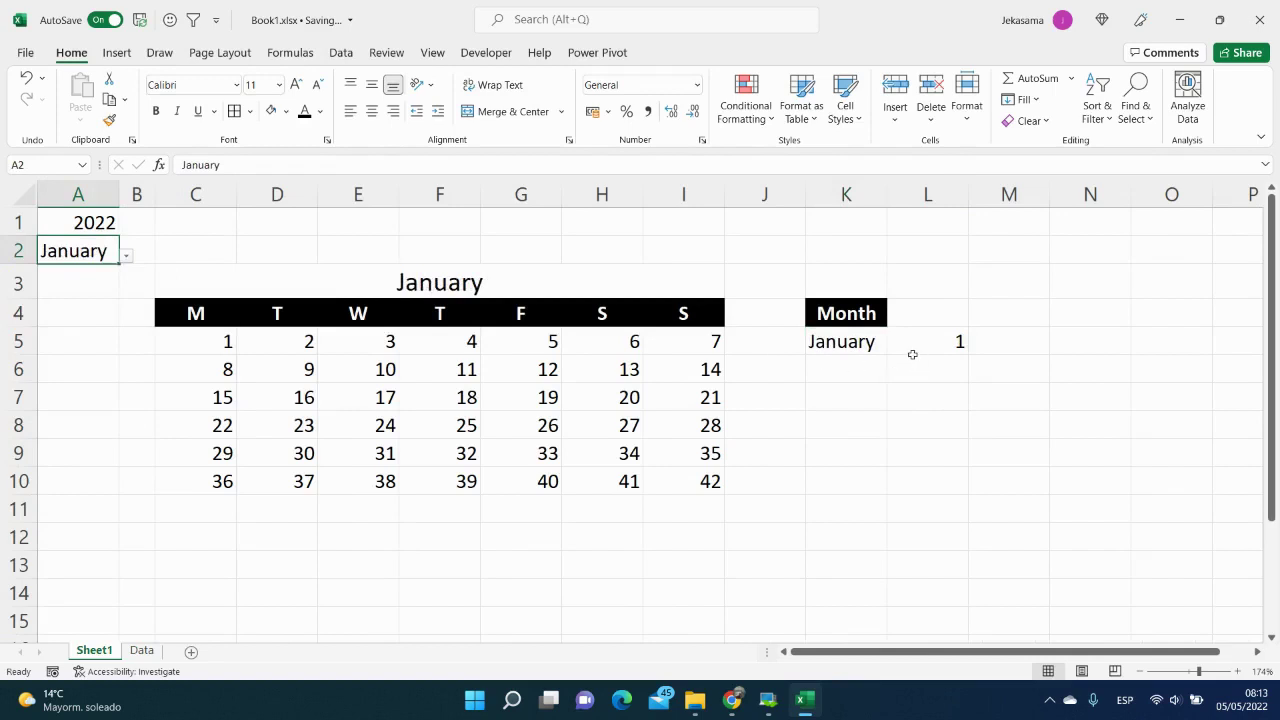
Step: Enter the header FirstDayM in M4
{"action": "left_click", "coordinate": [989, 318]}
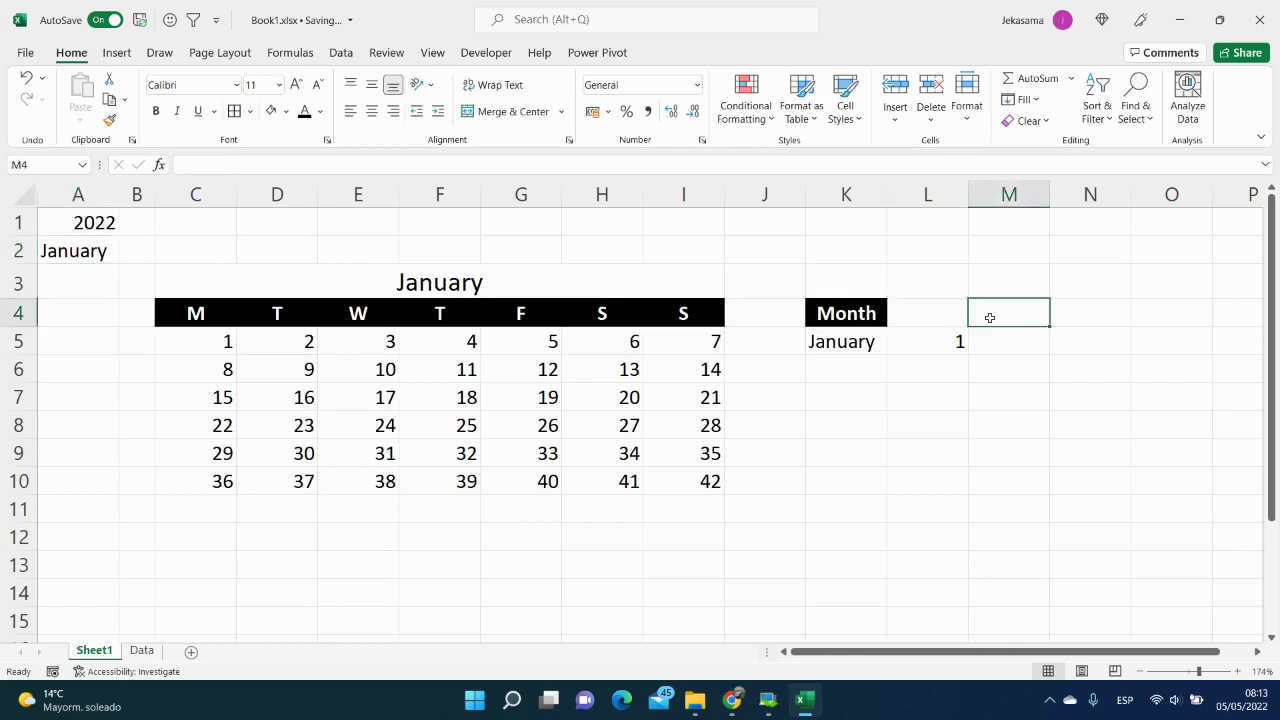
{"action": "type", "text": "First"}
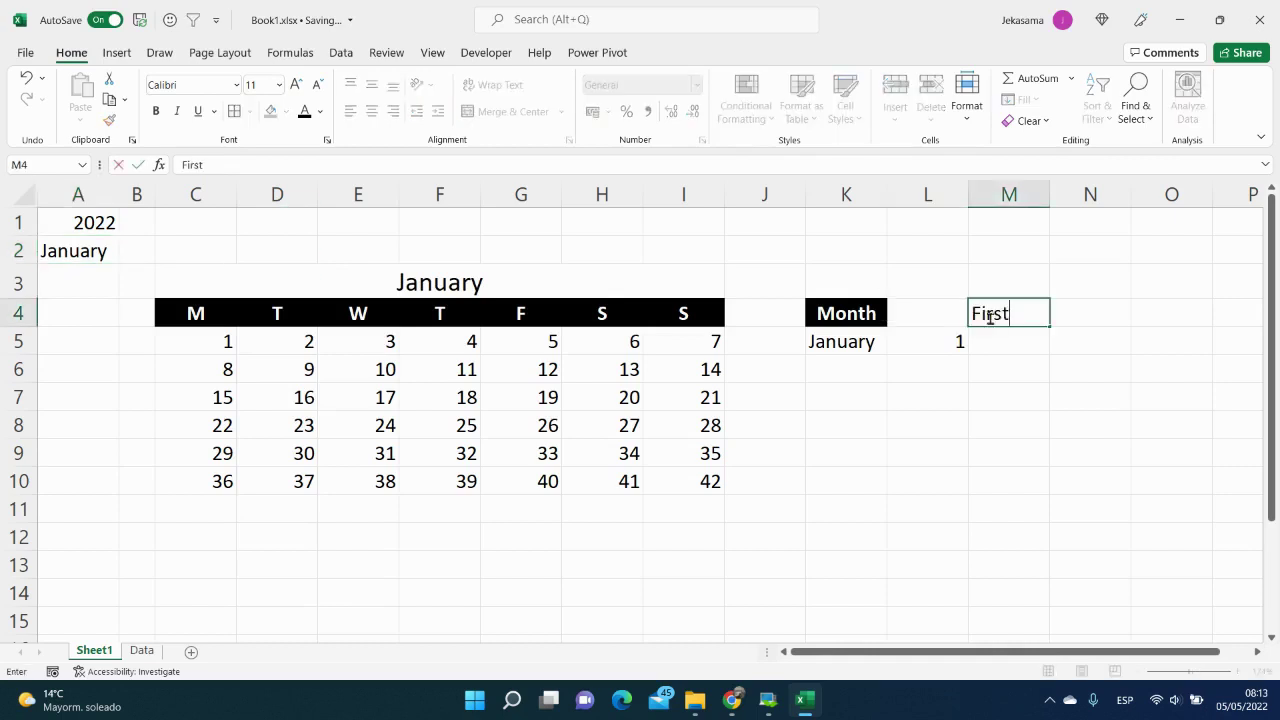
{"action": "type", "text": "ayM"}
{"action": "key", "text": "Return"}
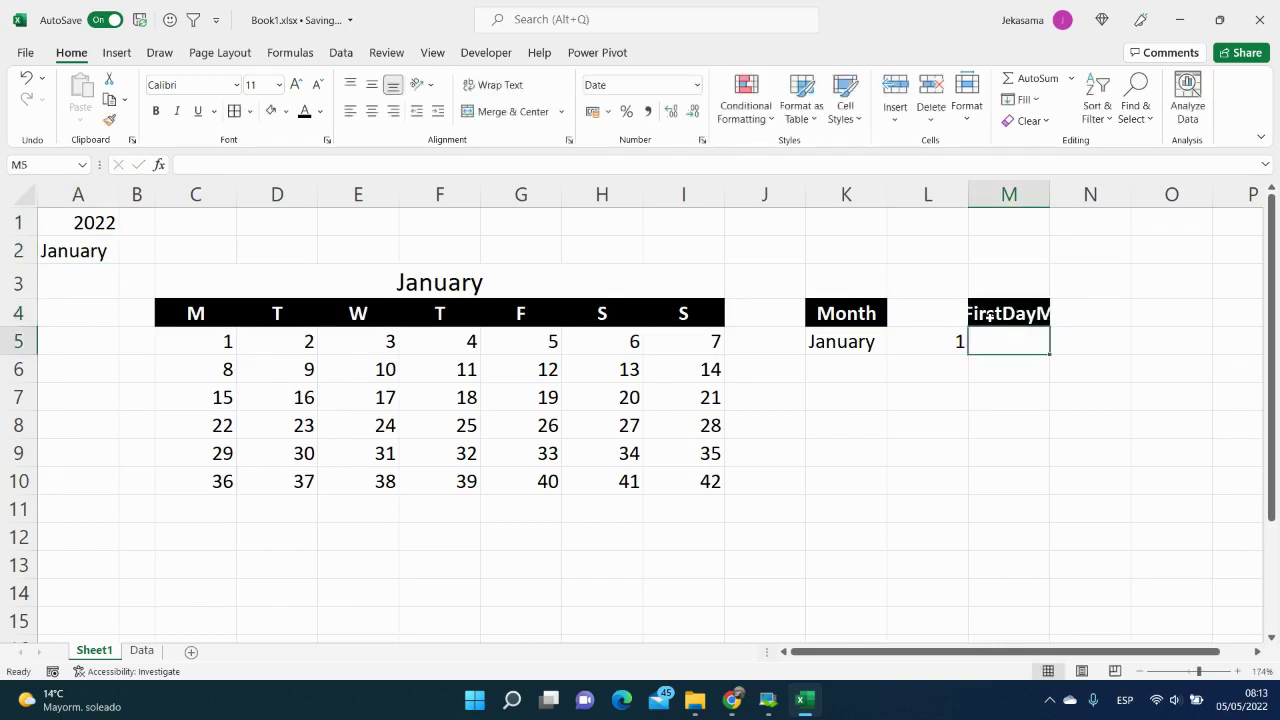
Step: Enter =DATE($A$1,L5,1) in M5 to calculate the first day of the selected month
{"action": "type", "text": "="}
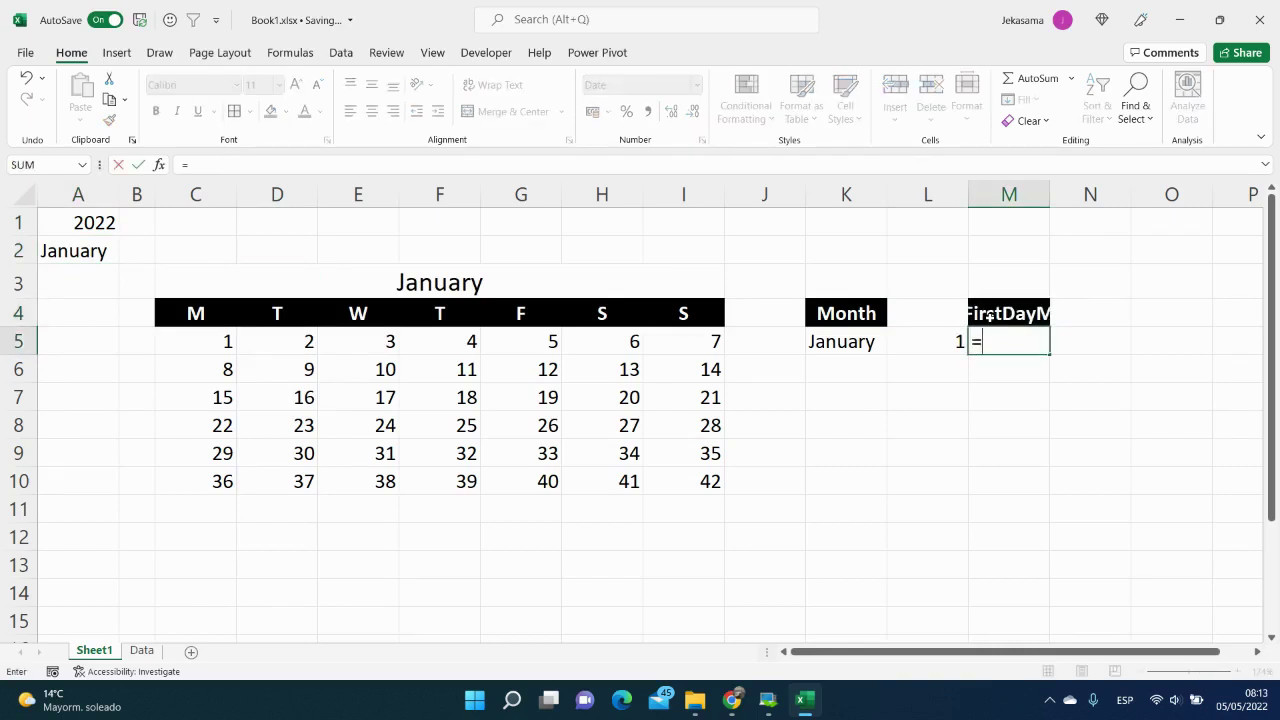
{"action": "type", "text": "DATE("}
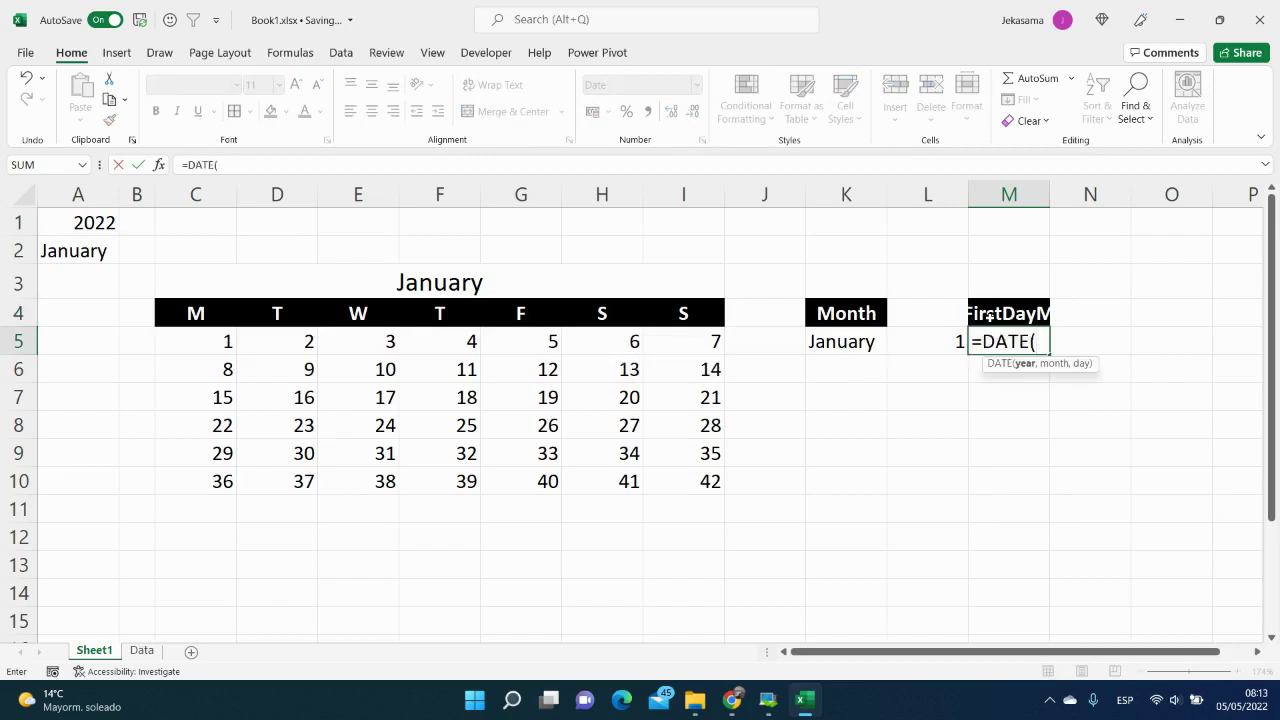
{"action": "left_click", "coordinate": [90, 227]}
{"action": "key", "text": "F4"}
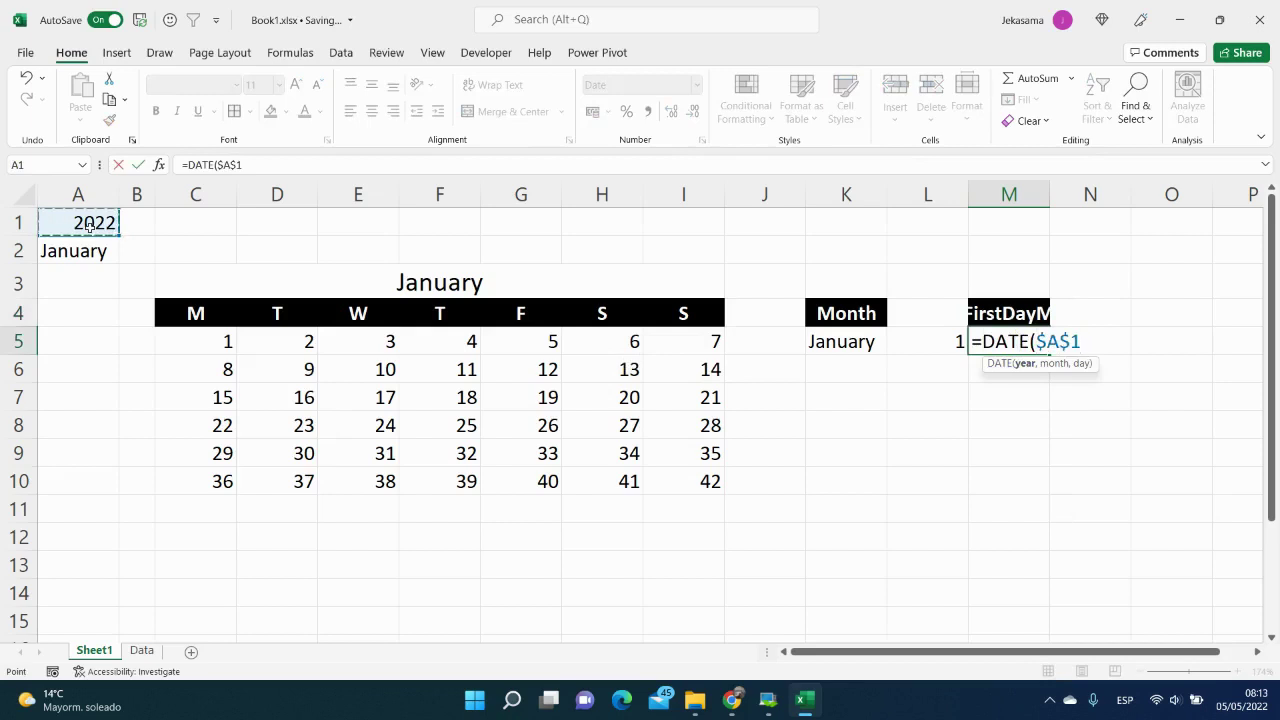
{"action": "type", "text": ","}
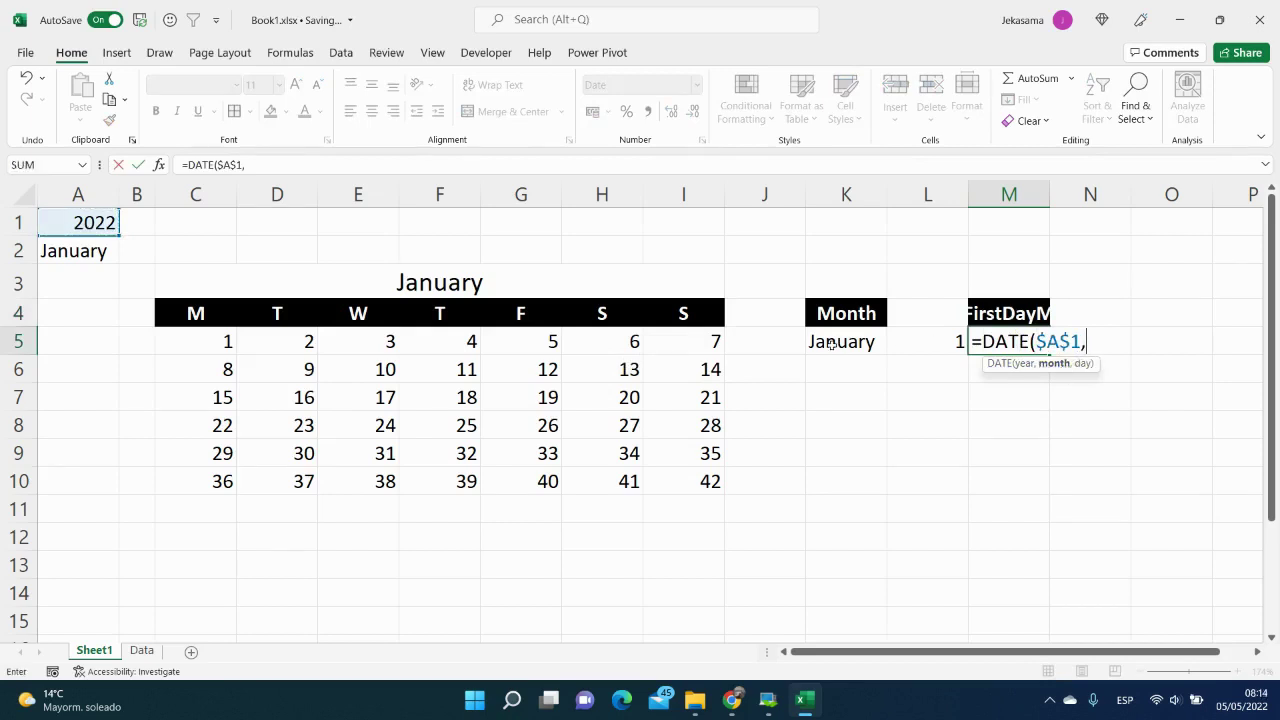
{"action": "left_click", "coordinate": [950, 345]}
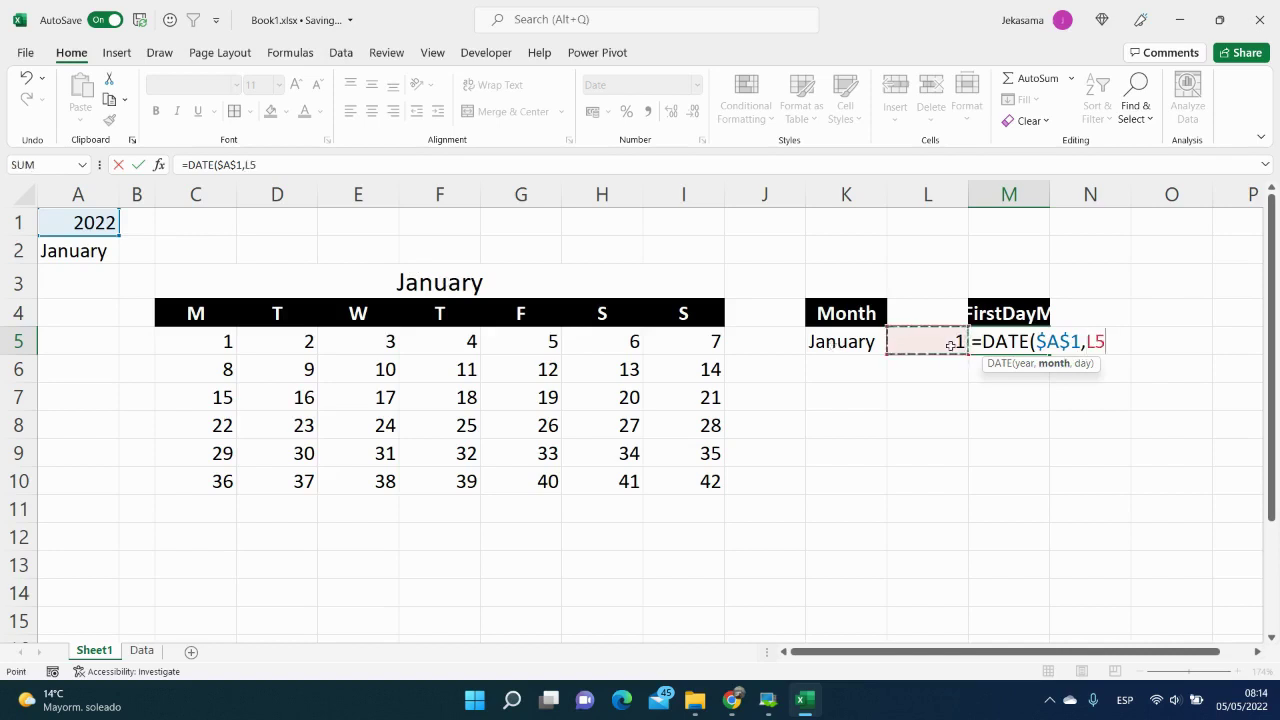
{"action": "type", "text": ",1"}
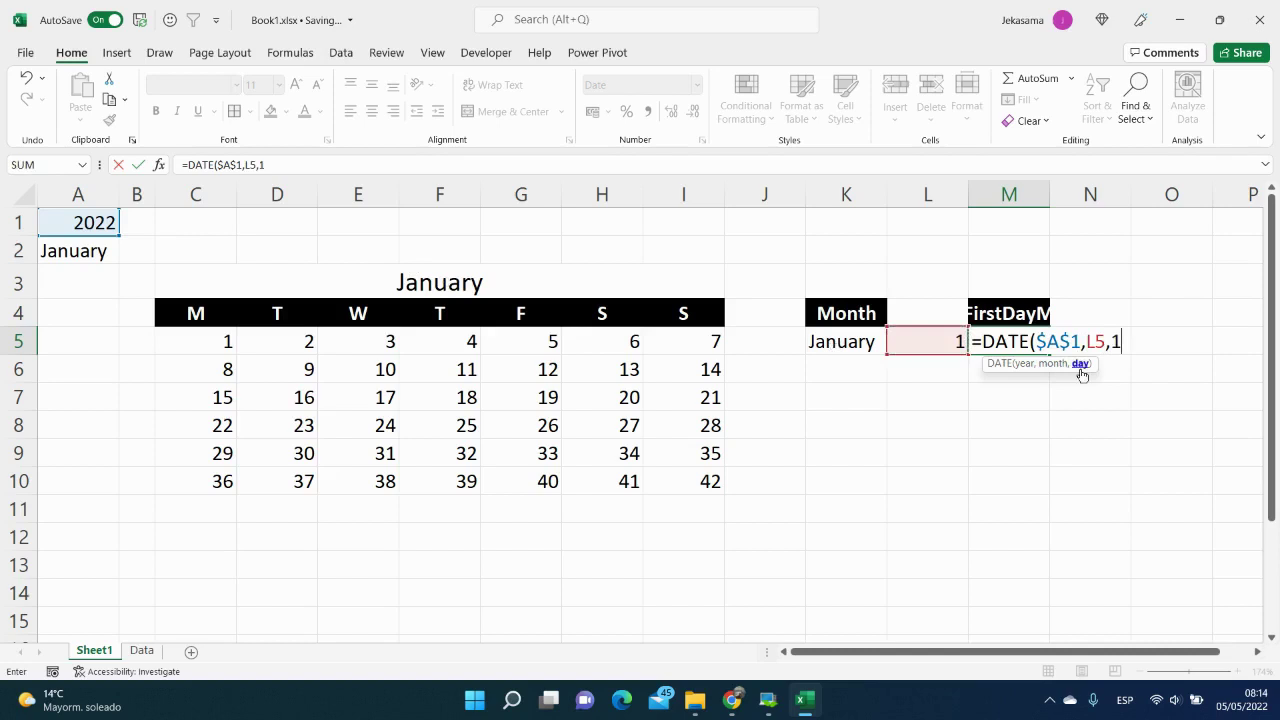
{"action": "type", "text": ")"}
{"action": "key", "text": "Return"}
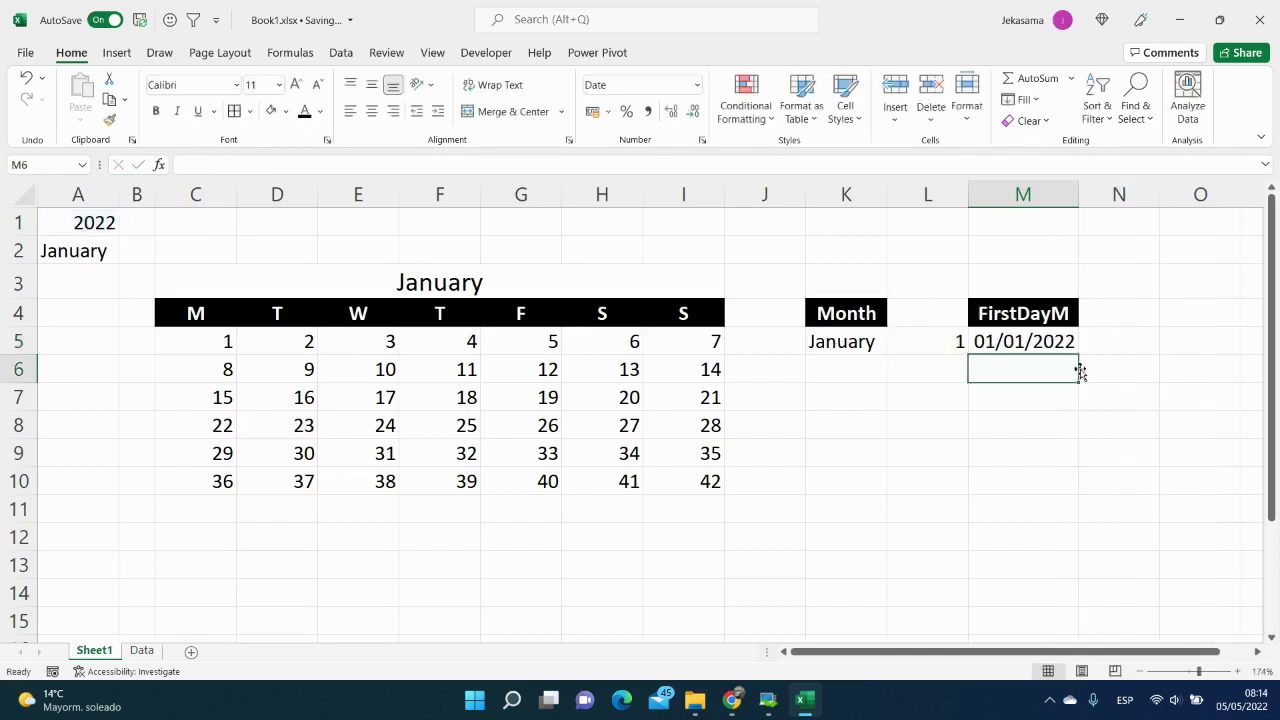
Step: Test the first-day date in M5 by switching the month in A2 to June and back to January
{"action": "left_click", "coordinate": [1004, 348]}
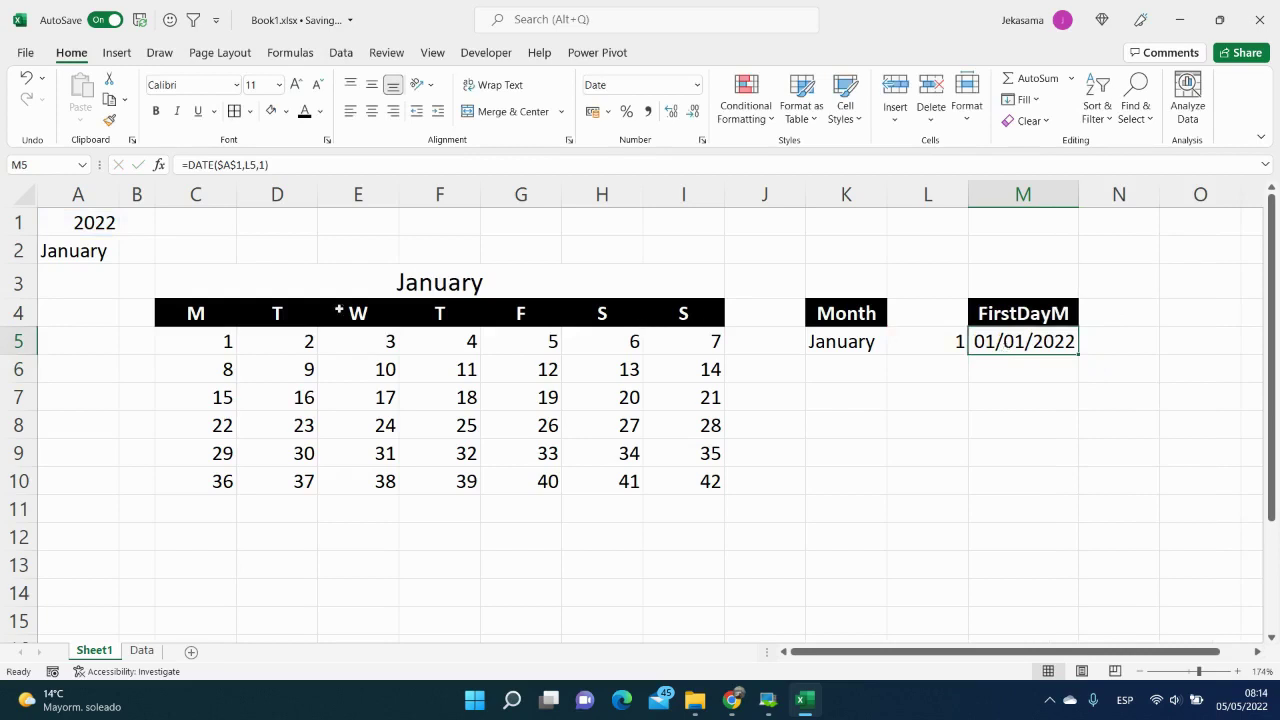
{"action": "left_click", "coordinate": [100, 250]}
{"action": "left_click", "coordinate": [126, 256]}
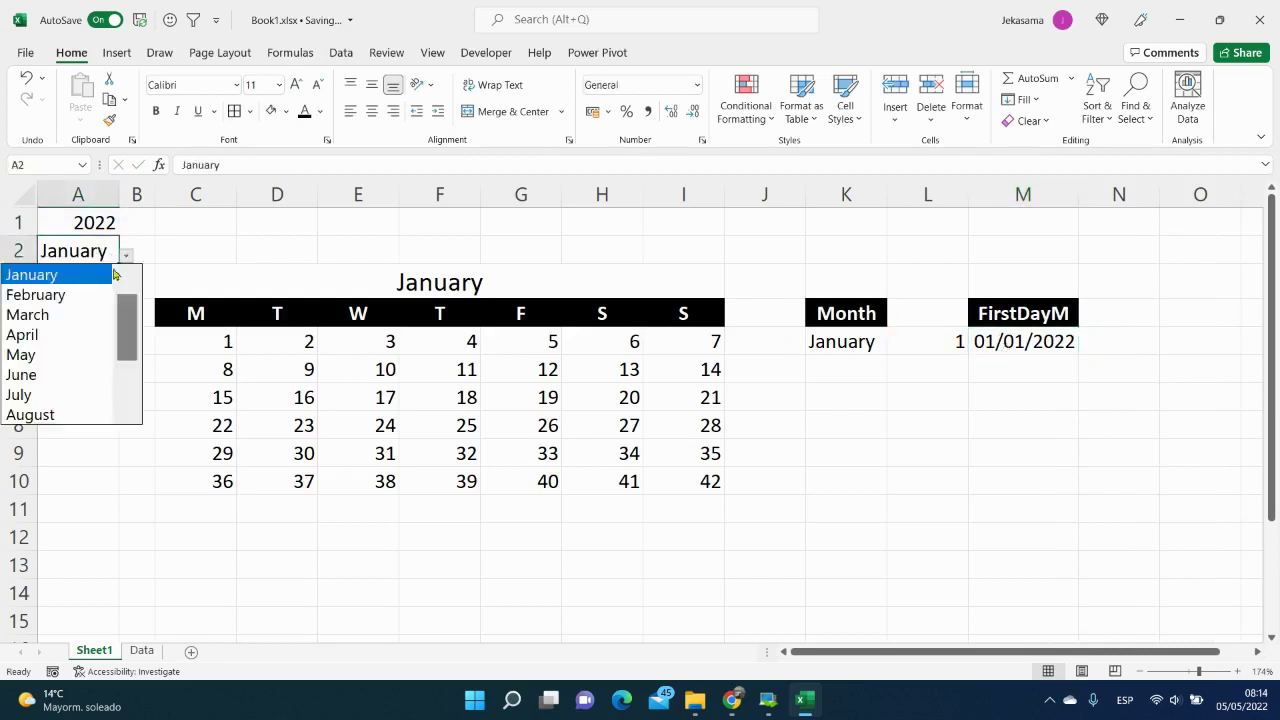
{"action": "left_click", "coordinate": [82, 373]}
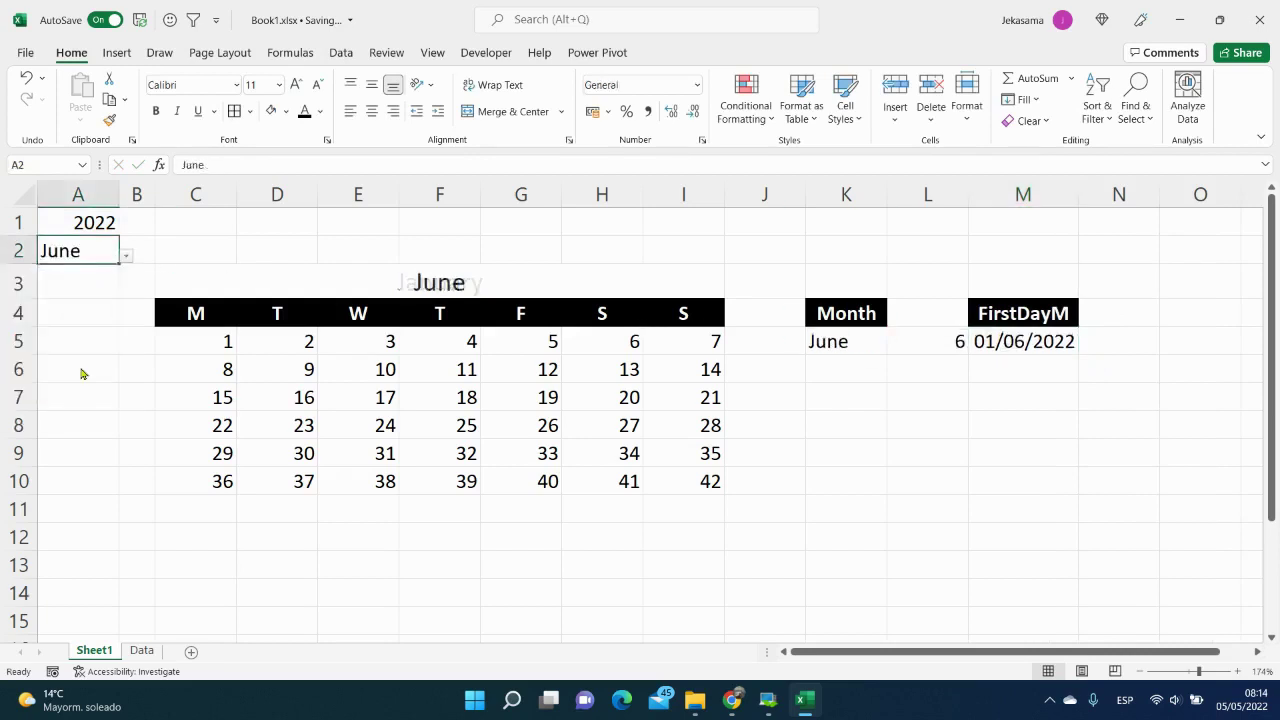
{"action": "left_click", "coordinate": [938, 348]}
{"action": "left_click", "coordinate": [987, 347]}
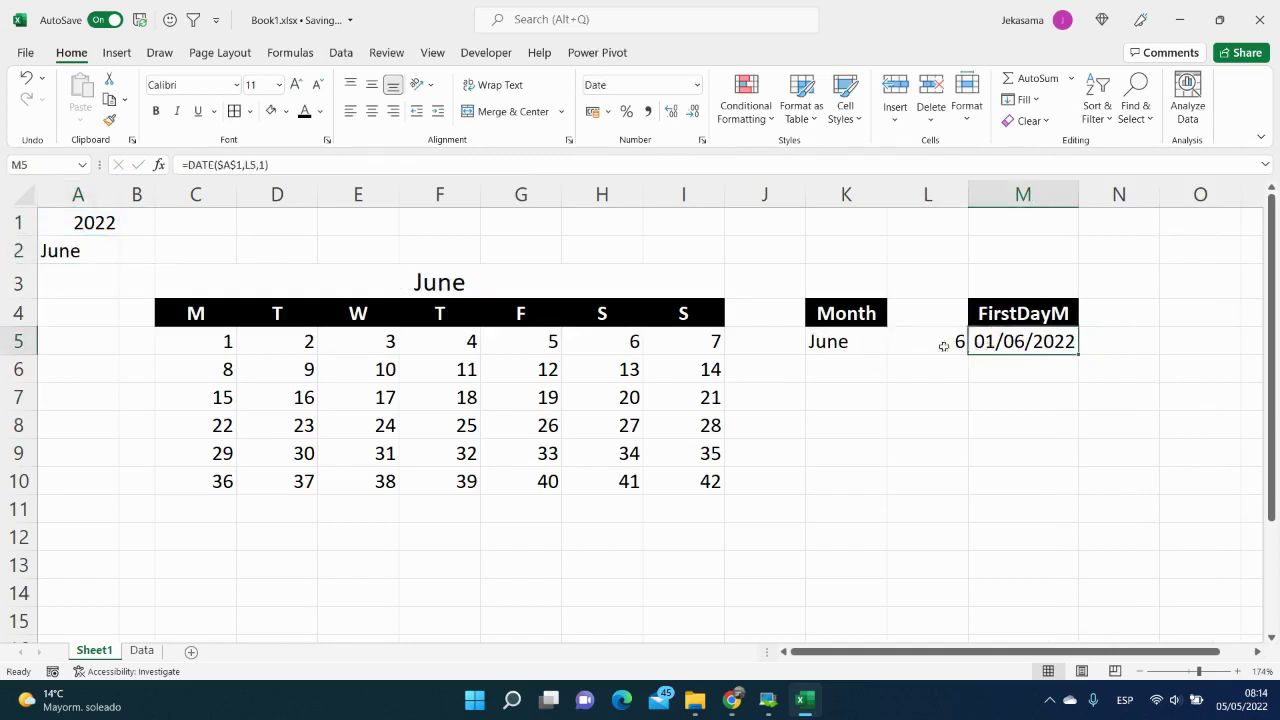
{"action": "left_click", "coordinate": [103, 251]}
{"action": "left_click", "coordinate": [126, 256]}
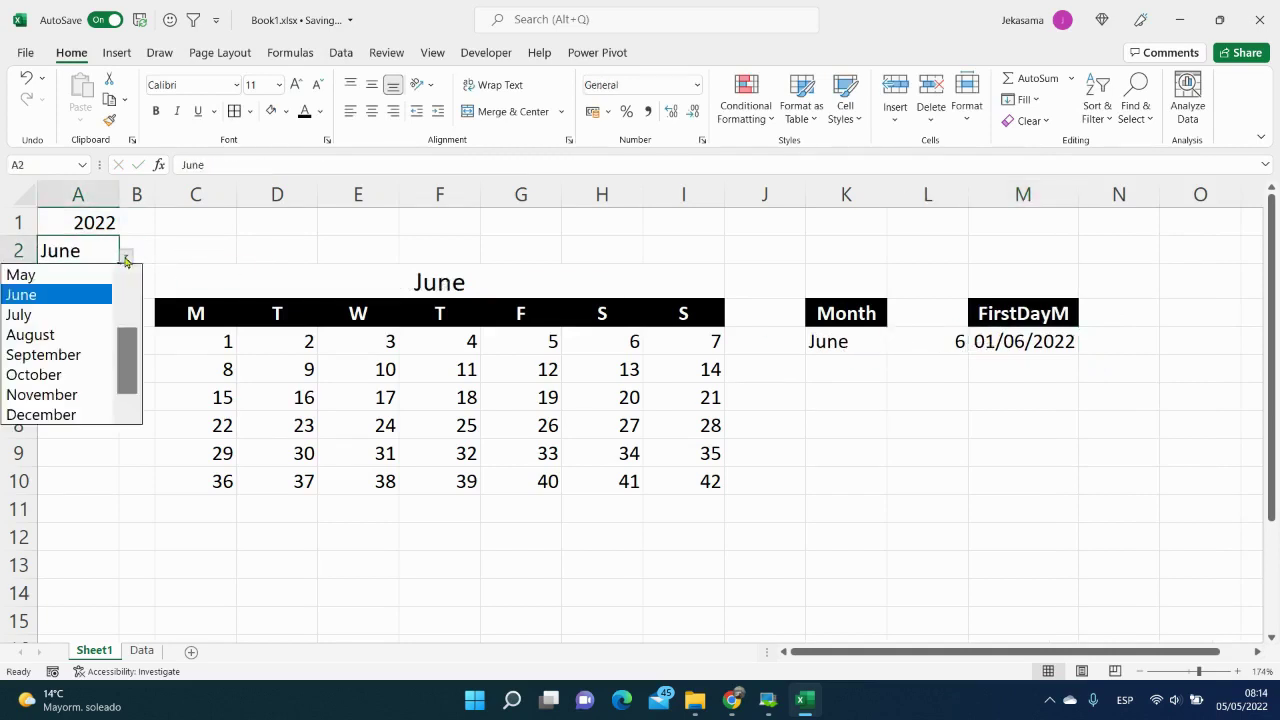
{"action": "left_click_drag", "start_coordinate": [118, 330], "coordinate": [123, 277]}
{"action": "left_click", "coordinate": [30, 275]}
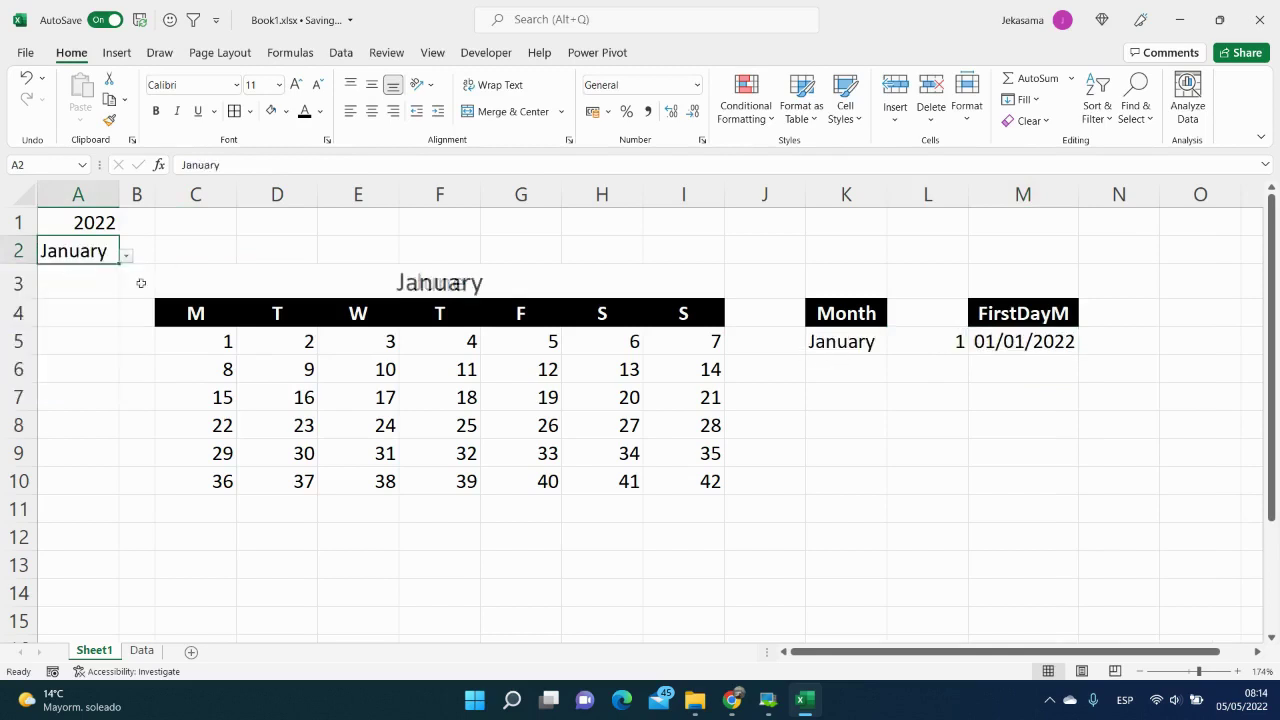
{"action": "left_click", "coordinate": [1023, 341]}
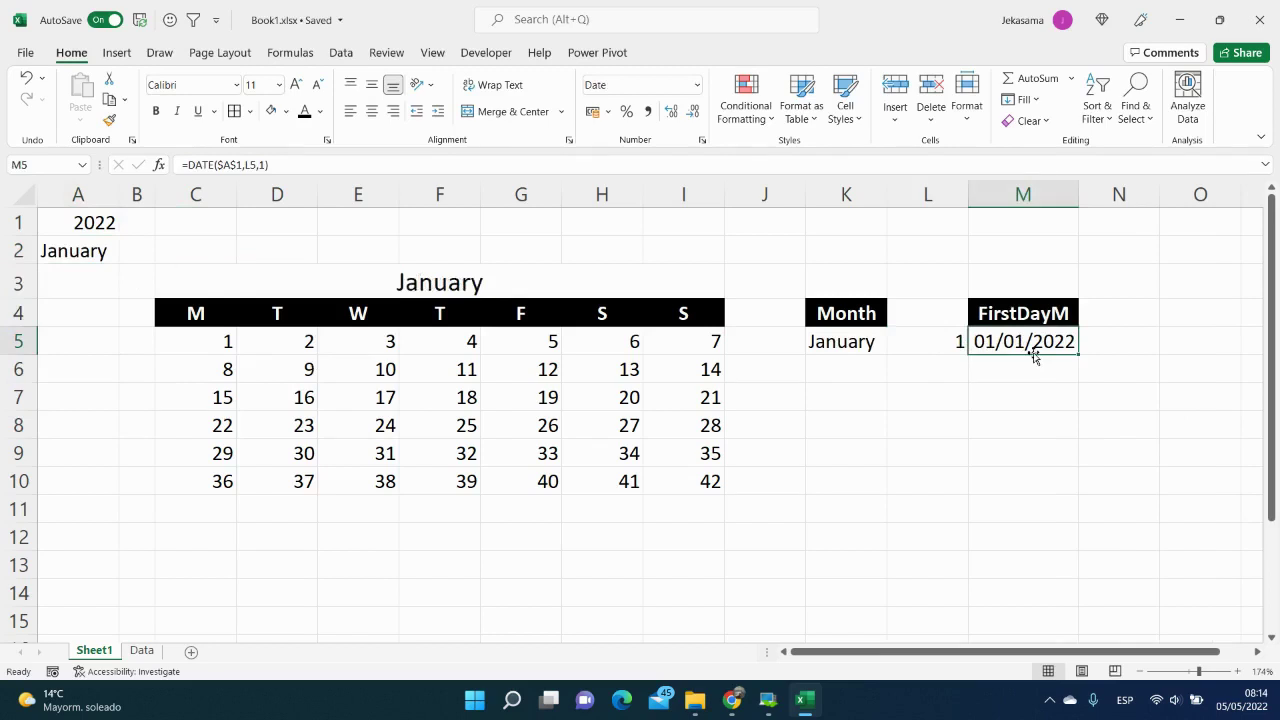
Step: Enter the header WeekDay in N4
{"action": "left_click", "coordinate": [1156, 317]}
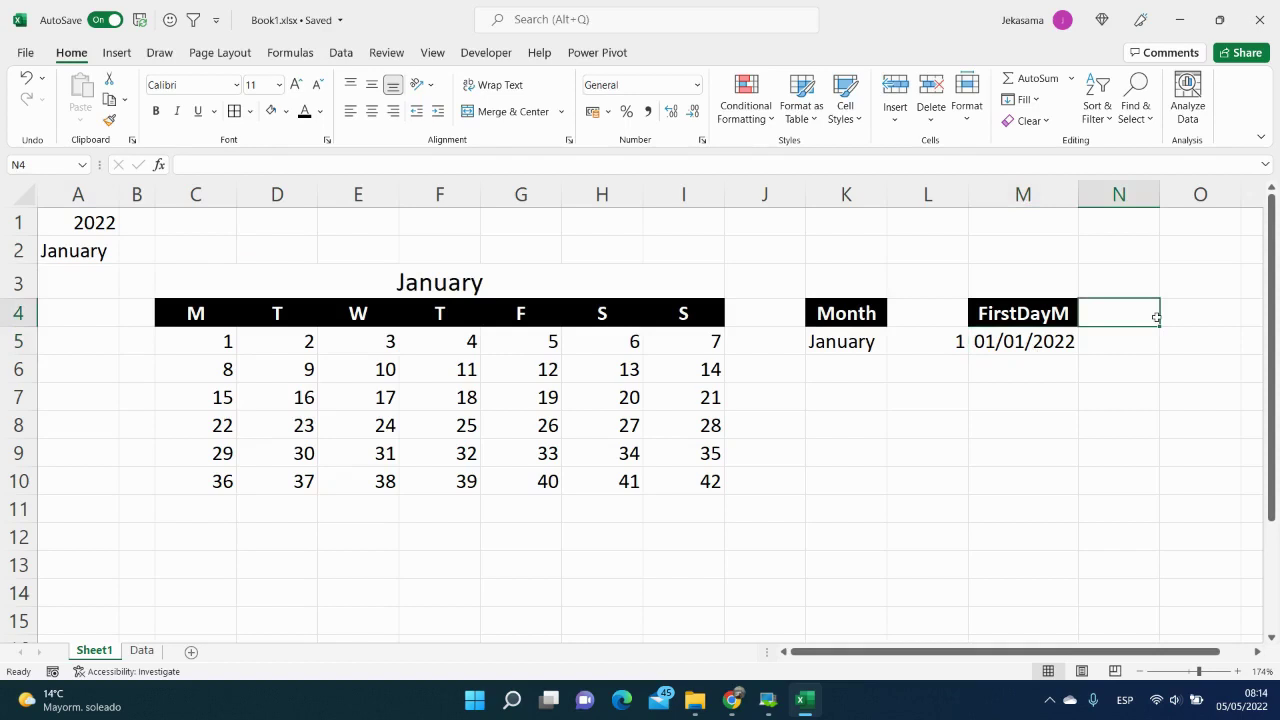
{"action": "type", "text": "WeekDay"}
{"action": "key", "text": "Return"}
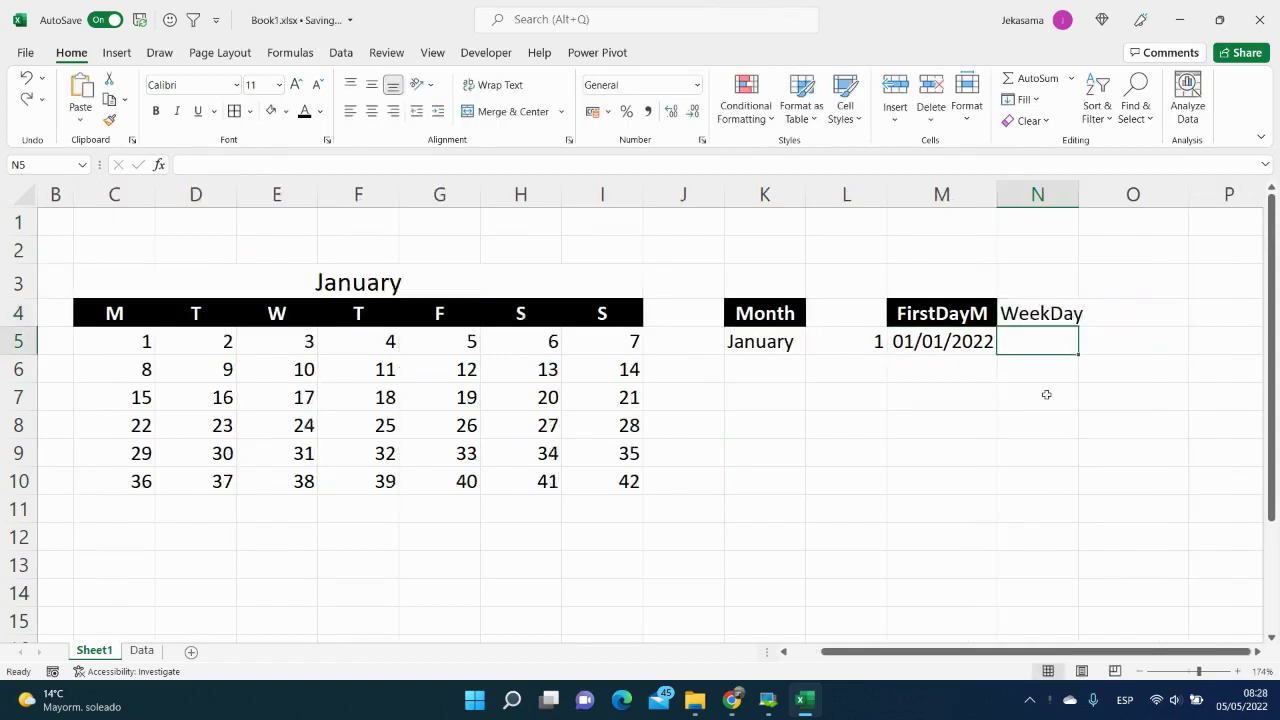
Step: Enter =WEEKDAY(M5,2) in N5 to number the weekday of the month's first day, with Monday as 1
{"action": "type", "text": "=WE"}
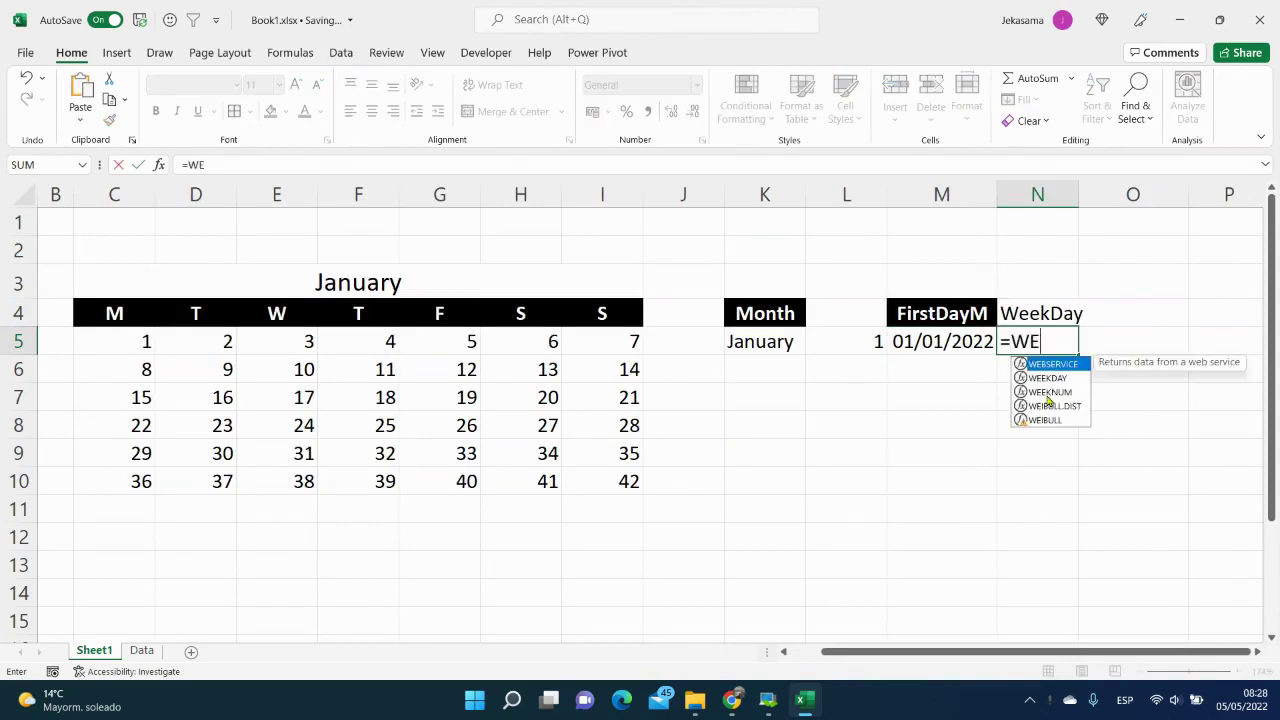
{"action": "double_click", "coordinate": [1047, 379]}
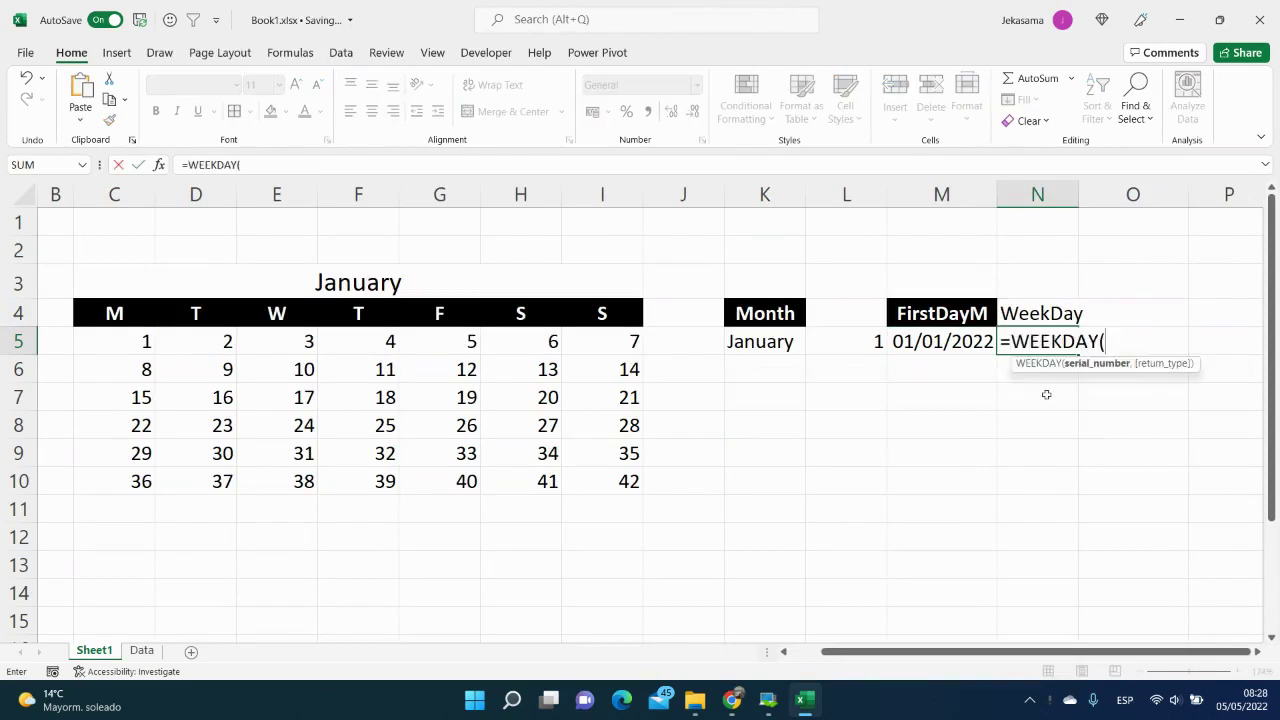
{"action": "left_click", "coordinate": [972, 341]}
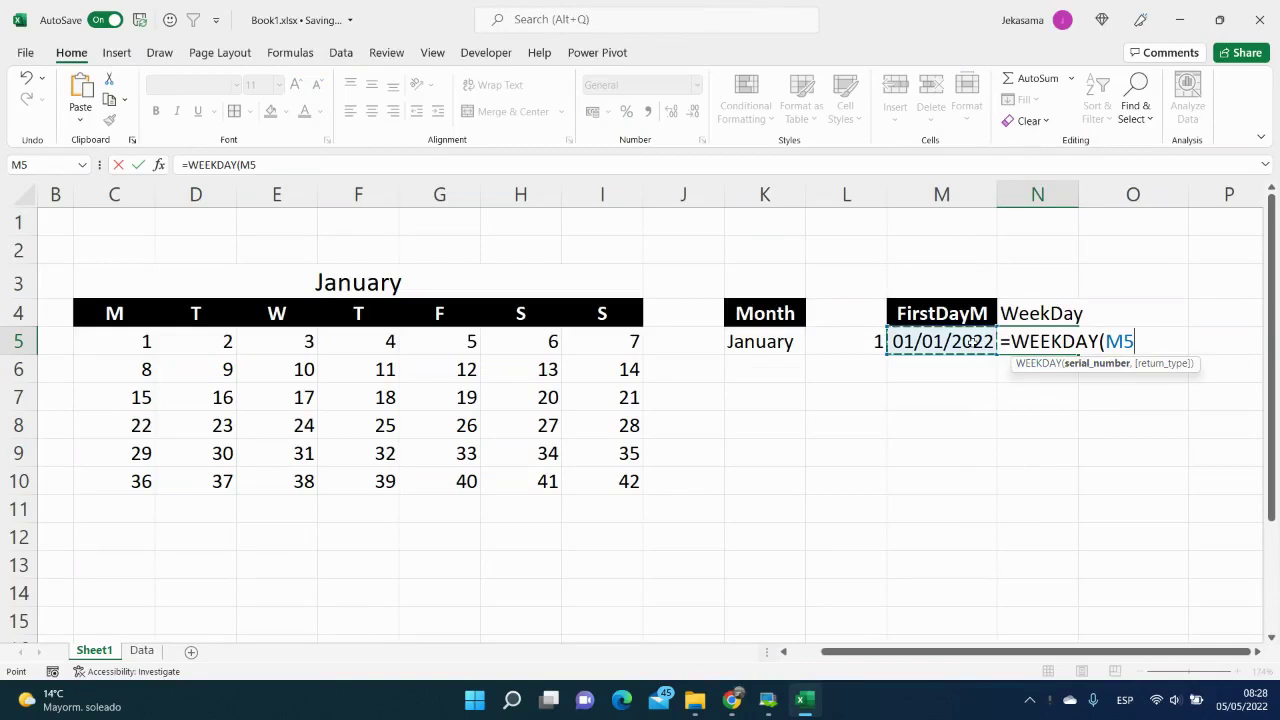
{"action": "type", "text": ","}
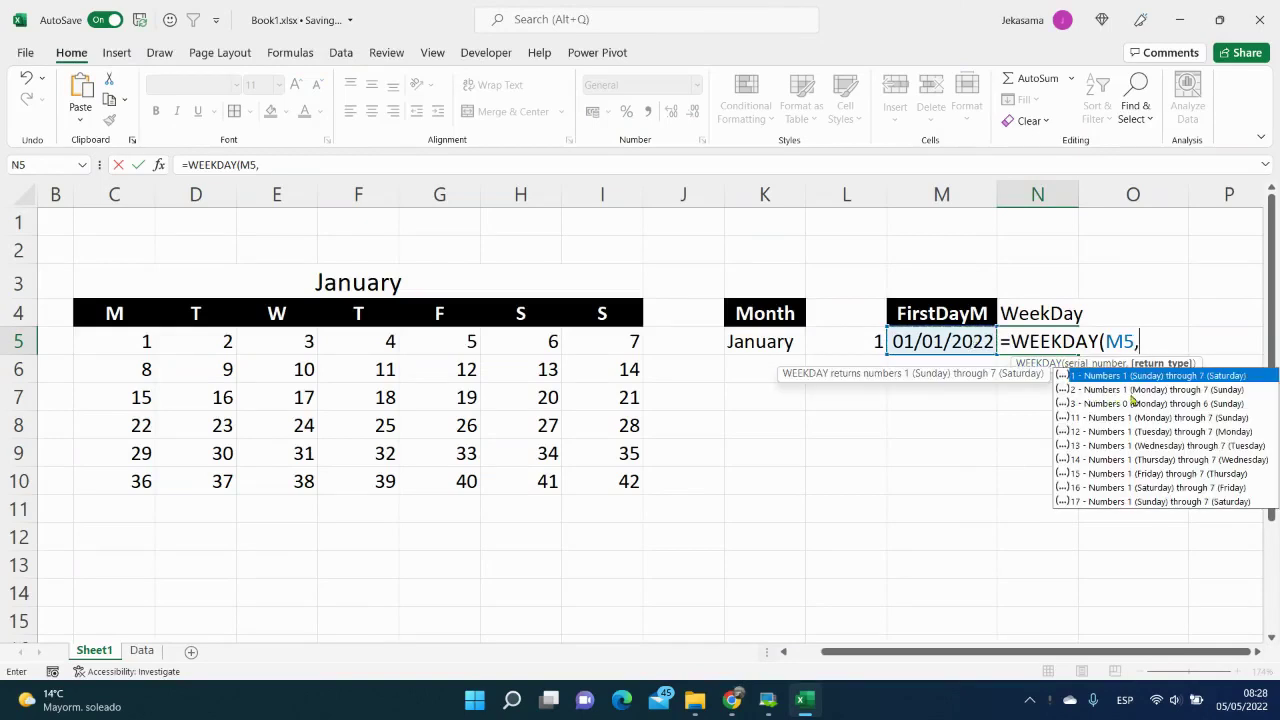
{"action": "double_click", "coordinate": [1221, 391]}
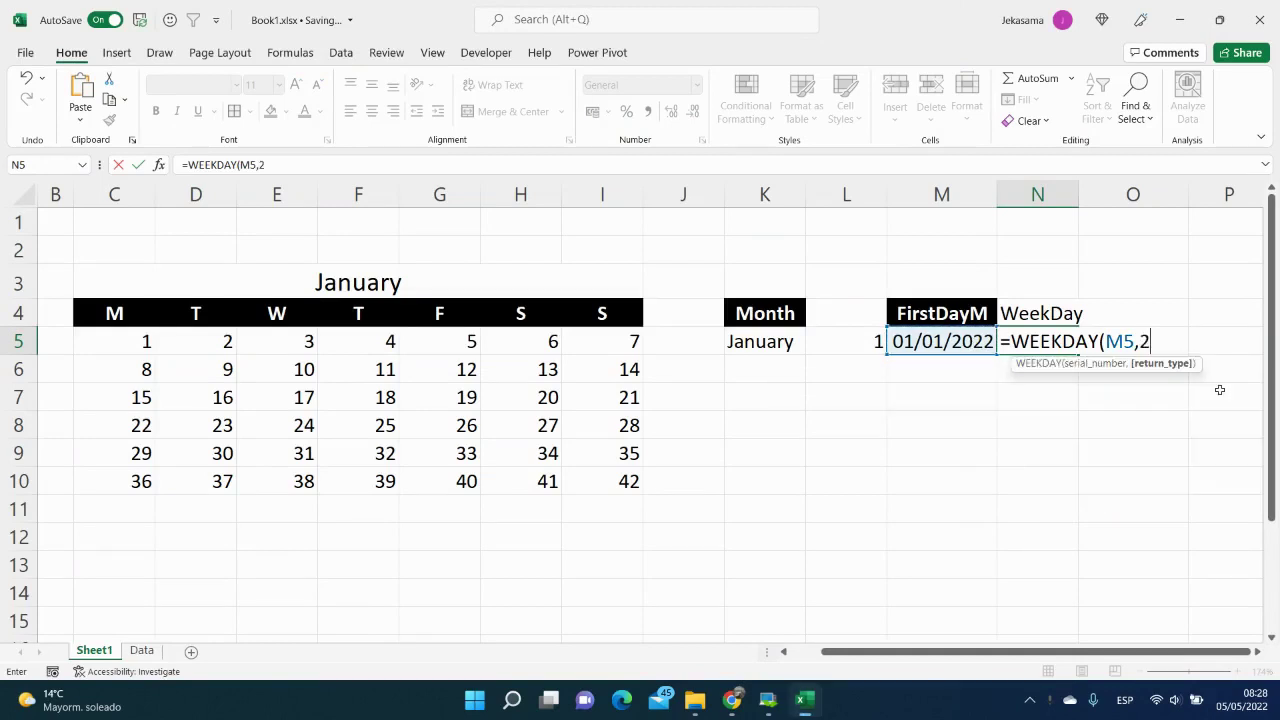
{"action": "key", "text": "Return"}
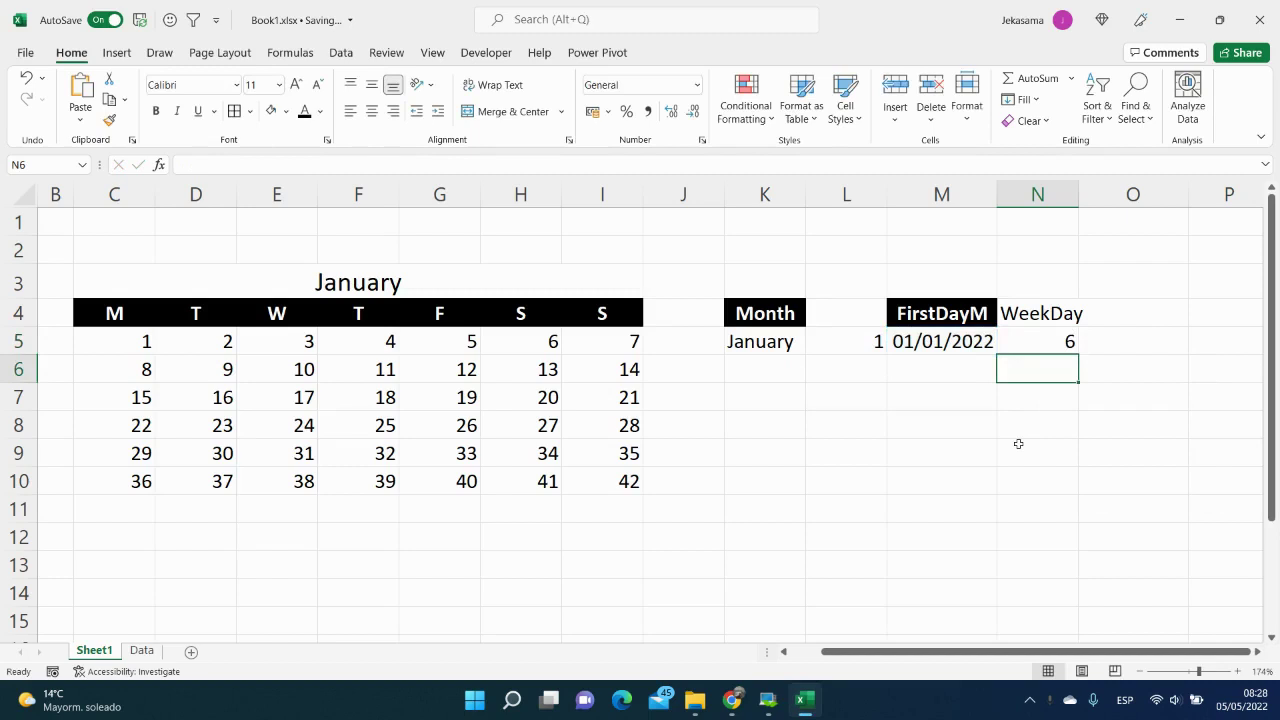
Step: Compare the weekday number in N5 with January 2022 in the system calendar
{"action": "left_click", "coordinate": [1023, 341]}
{"action": "left_click", "coordinate": [966, 342]}
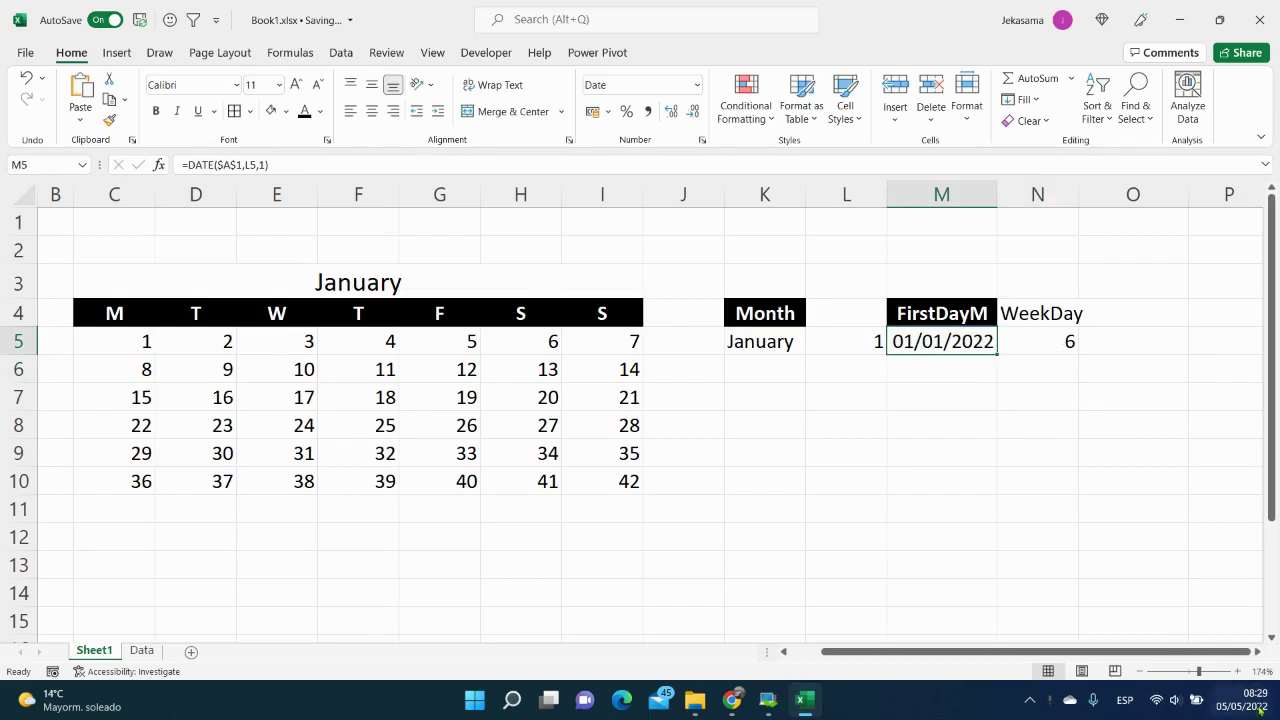
{"action": "left_click", "coordinate": [1228, 699]}
{"action": "left_click", "coordinate": [1215, 397]}
{"action": "left_click", "coordinate": [1215, 397]}
{"action": "left_click", "coordinate": [1215, 397]}
{"action": "left_click", "coordinate": [1215, 397]}
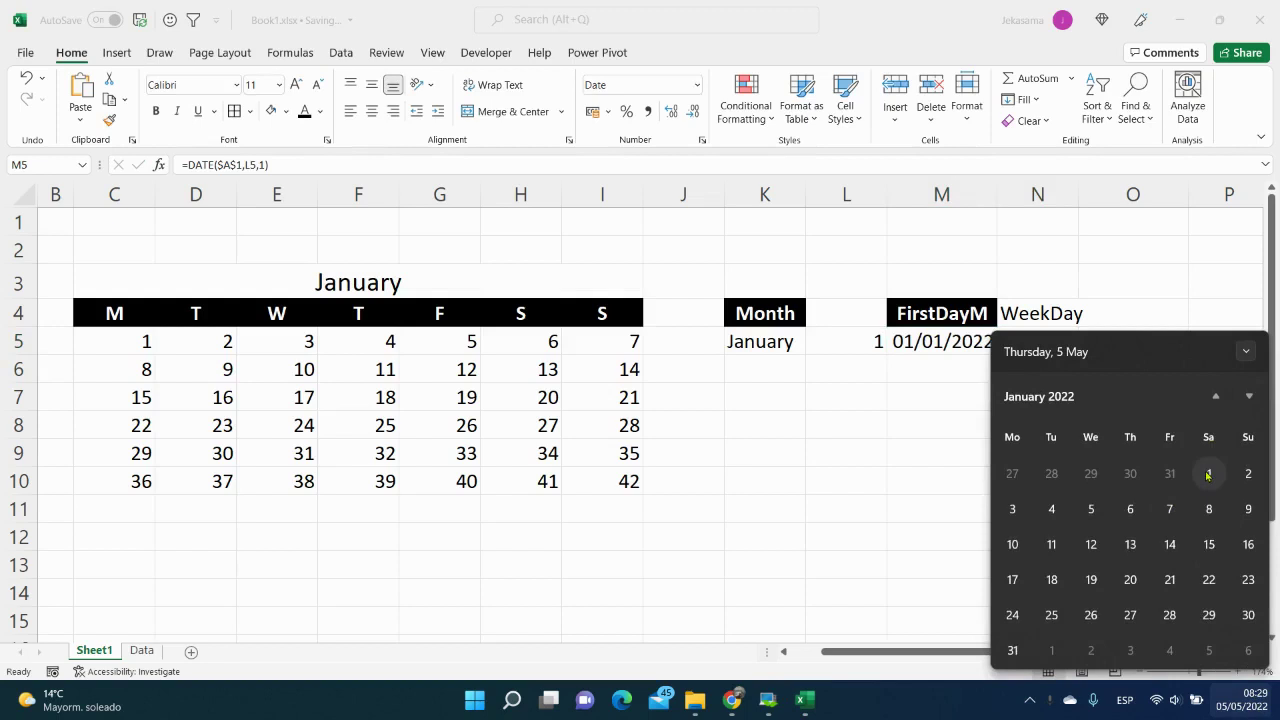
{"action": "left_click", "coordinate": [903, 480]}
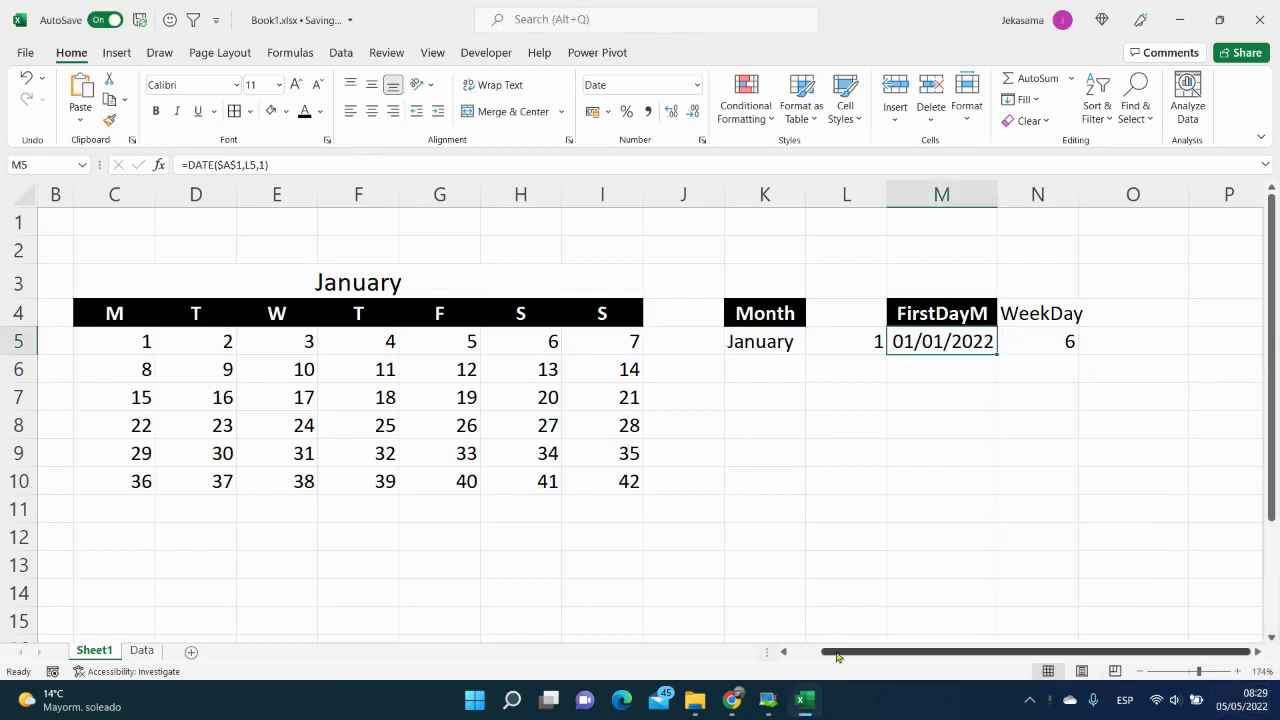
Step: Switch the month in A2 to May and compare the weekday number in N5 with May 2022 in the system calendar
{"action": "left_click_drag", "start_coordinate": [838, 651], "coordinate": [806, 648]}
{"action": "left_click", "coordinate": [103, 257]}
{"action": "left_click", "coordinate": [126, 256]}
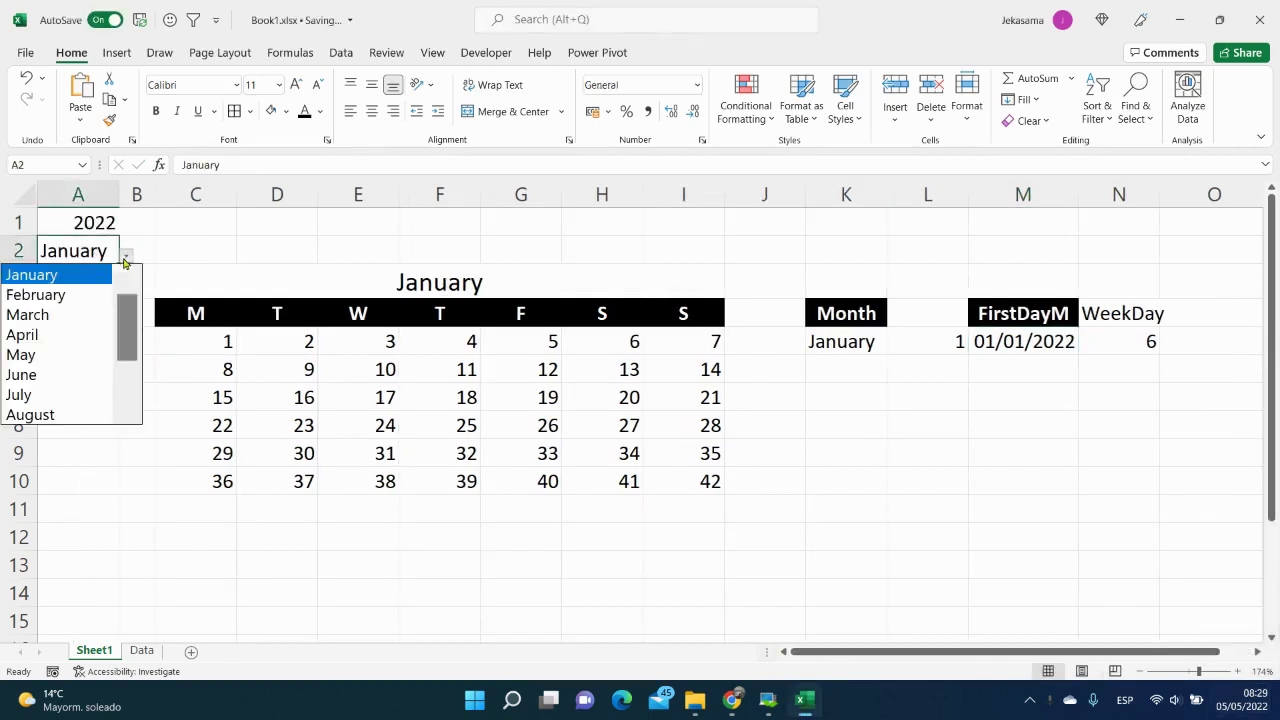
{"action": "left_click", "coordinate": [60, 354]}
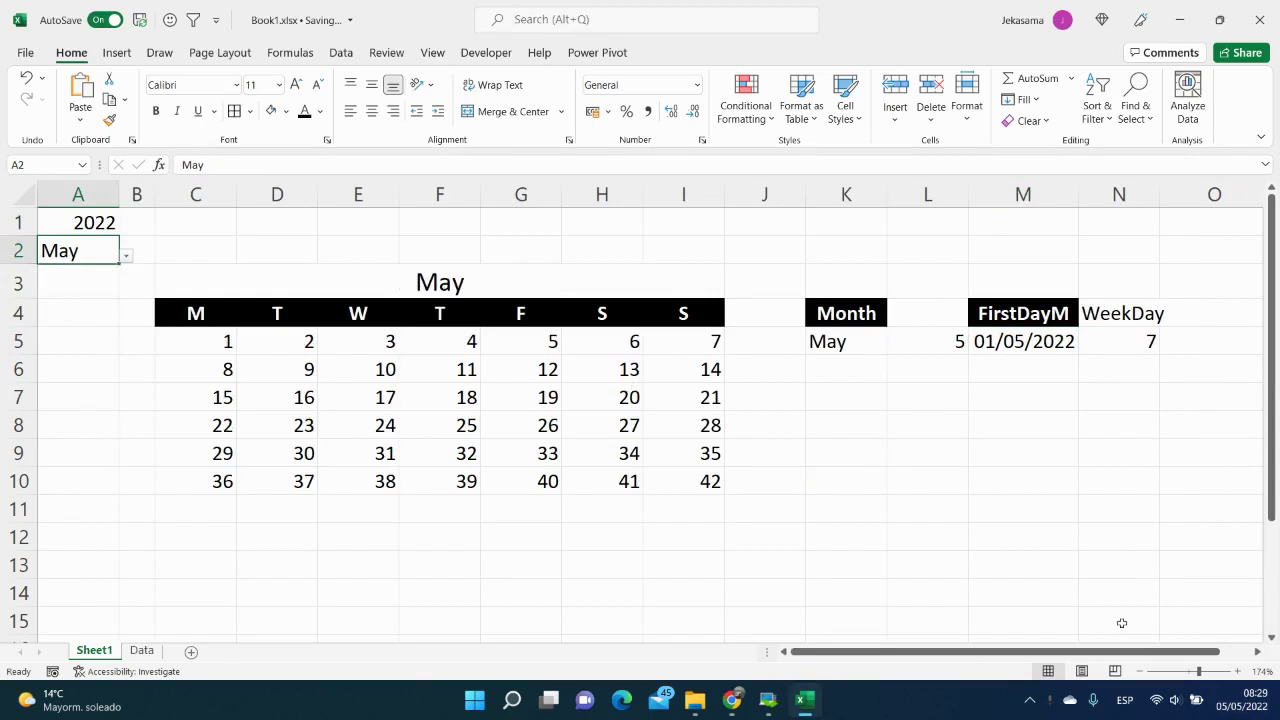
{"action": "left_click", "coordinate": [1004, 347]}
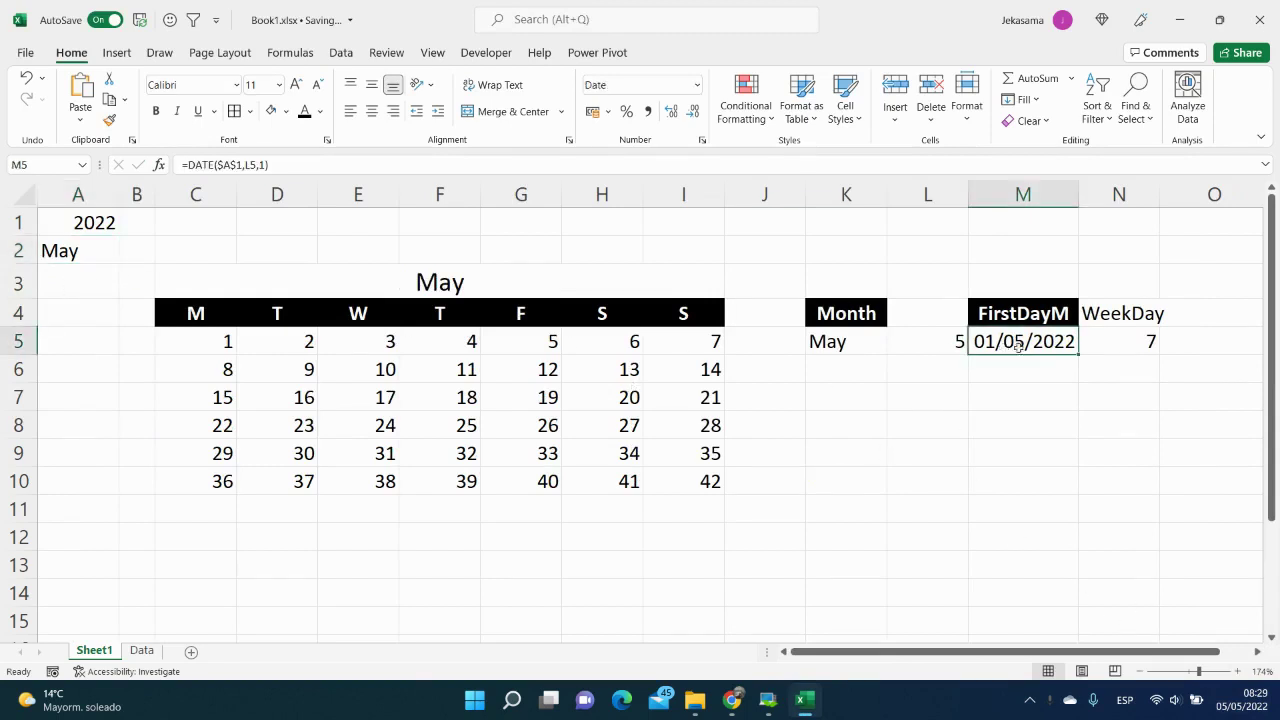
{"action": "left_click", "coordinate": [1134, 340]}
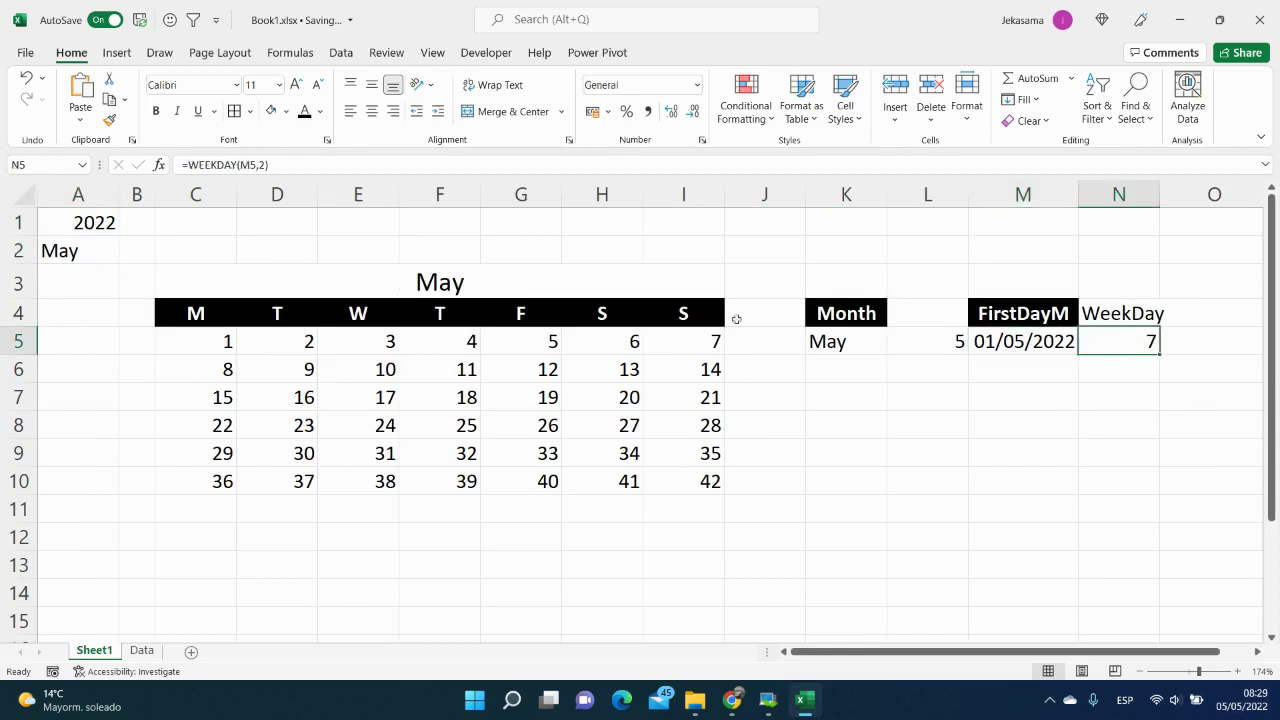
{"action": "left_click", "coordinate": [1236, 700]}
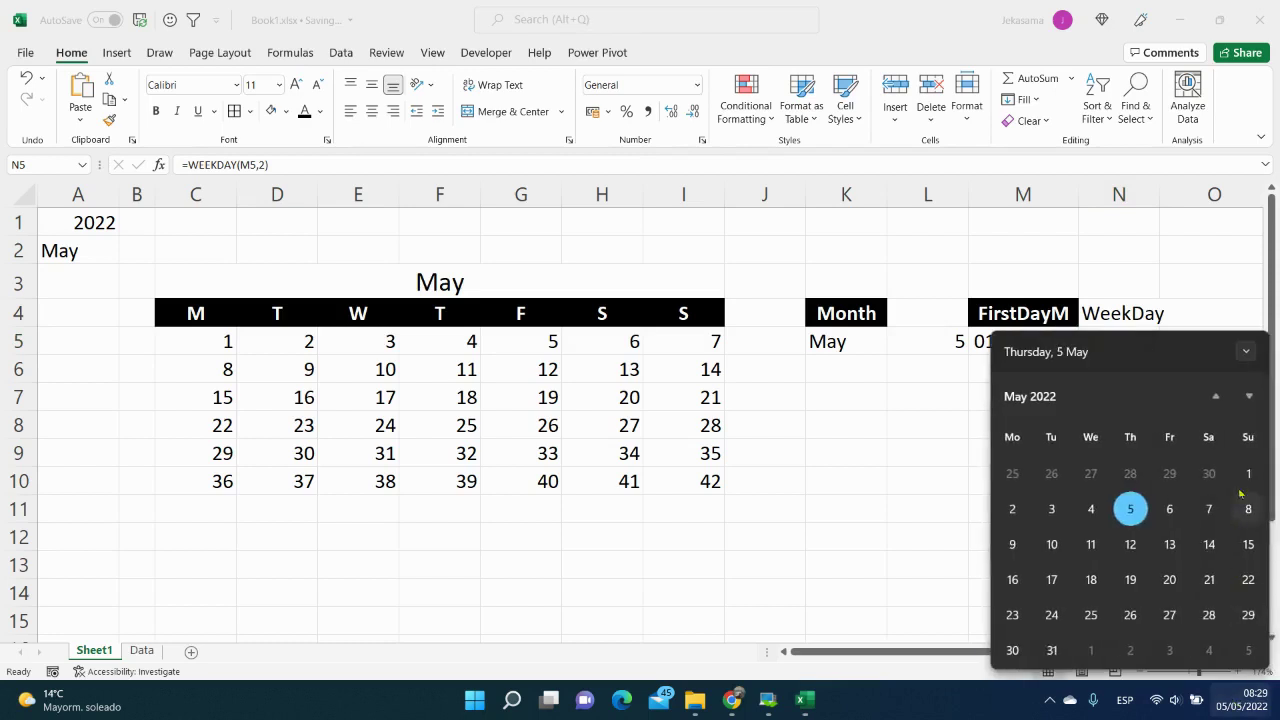
{"action": "left_click", "coordinate": [786, 516]}
Step: Switch the month in A2 back to January and inspect the Saturday and Monday cells in the calendar's first row
{"action": "left_click", "coordinate": [100, 251]}
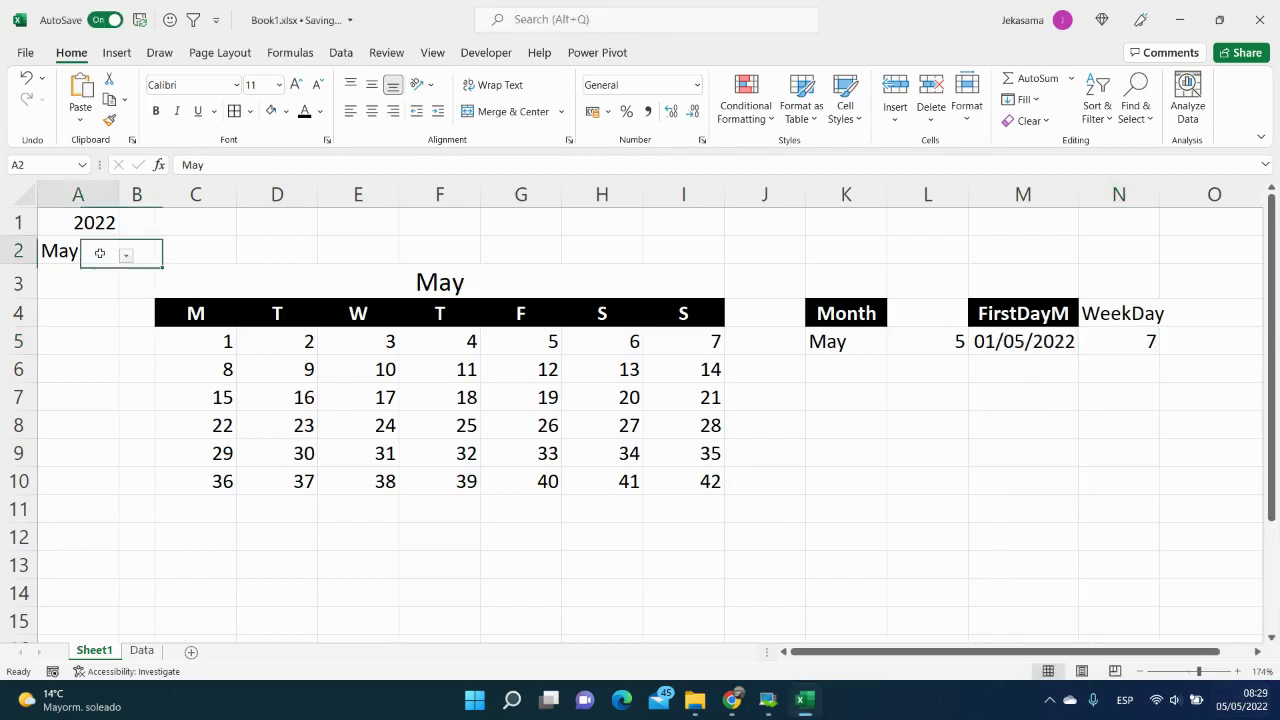
{"action": "left_click", "coordinate": [126, 256]}
{"action": "scroll", "coordinate": [125, 292], "scroll_direction": "up", "scroll_amount": 1}
{"action": "scroll", "coordinate": [125, 292], "scroll_direction": "up", "scroll_amount": 1}
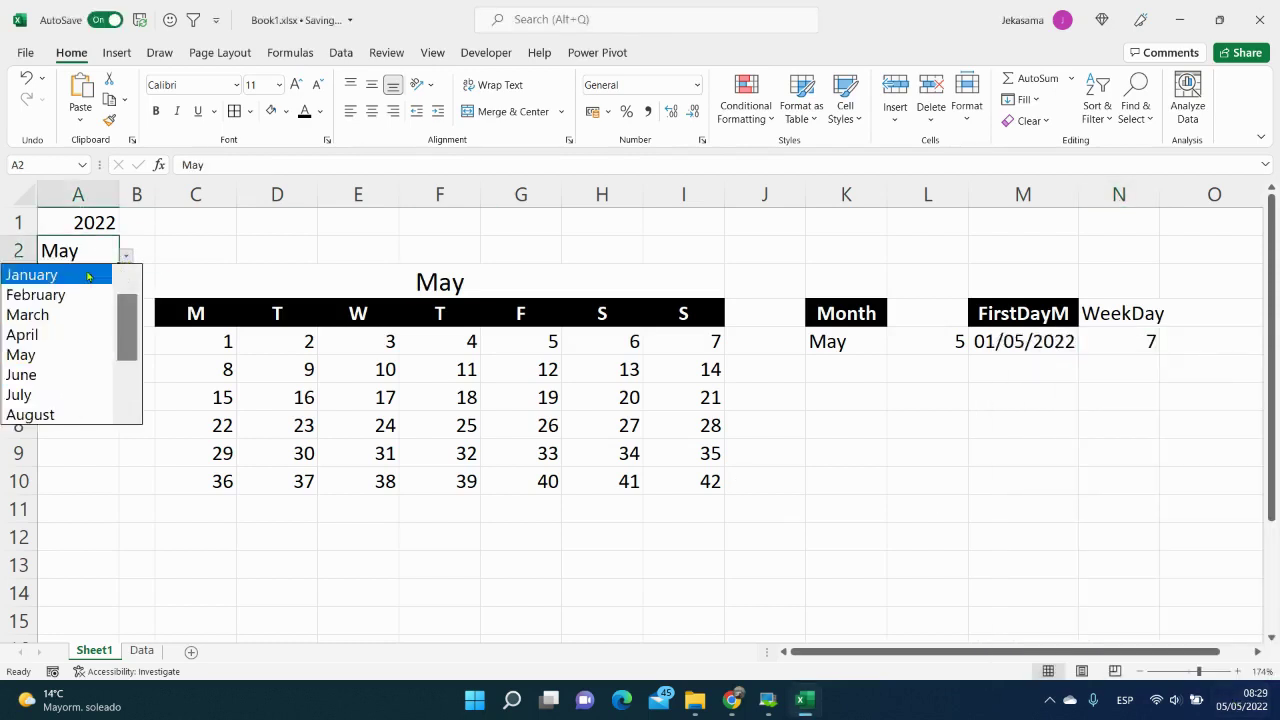
{"action": "left_click", "coordinate": [40, 274]}
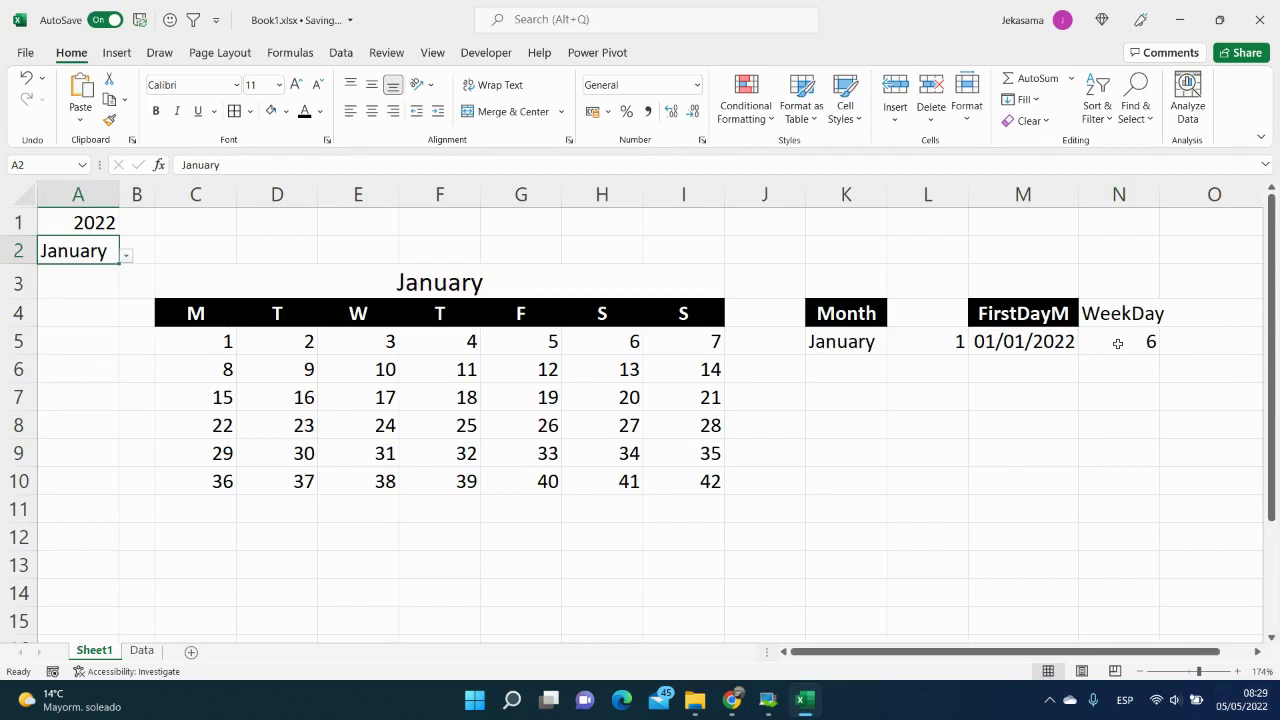
{"action": "left_click", "coordinate": [626, 343]}
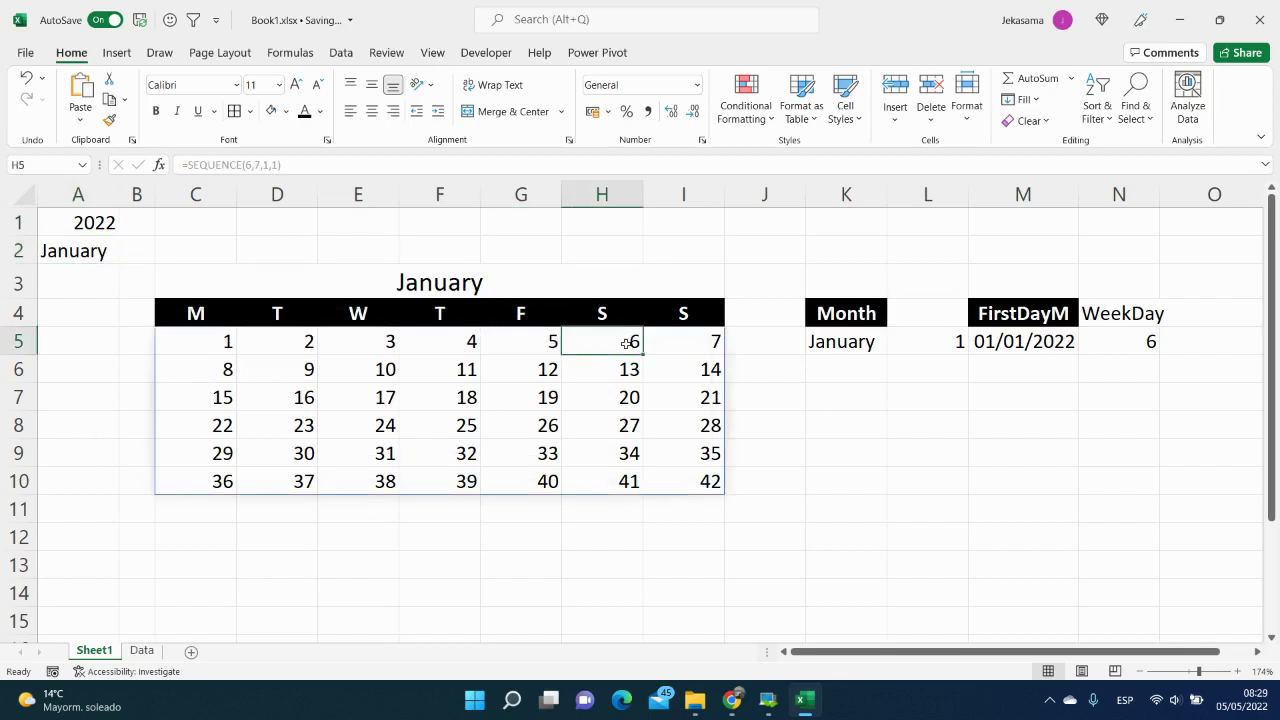
{"action": "left_click", "coordinate": [192, 352]}
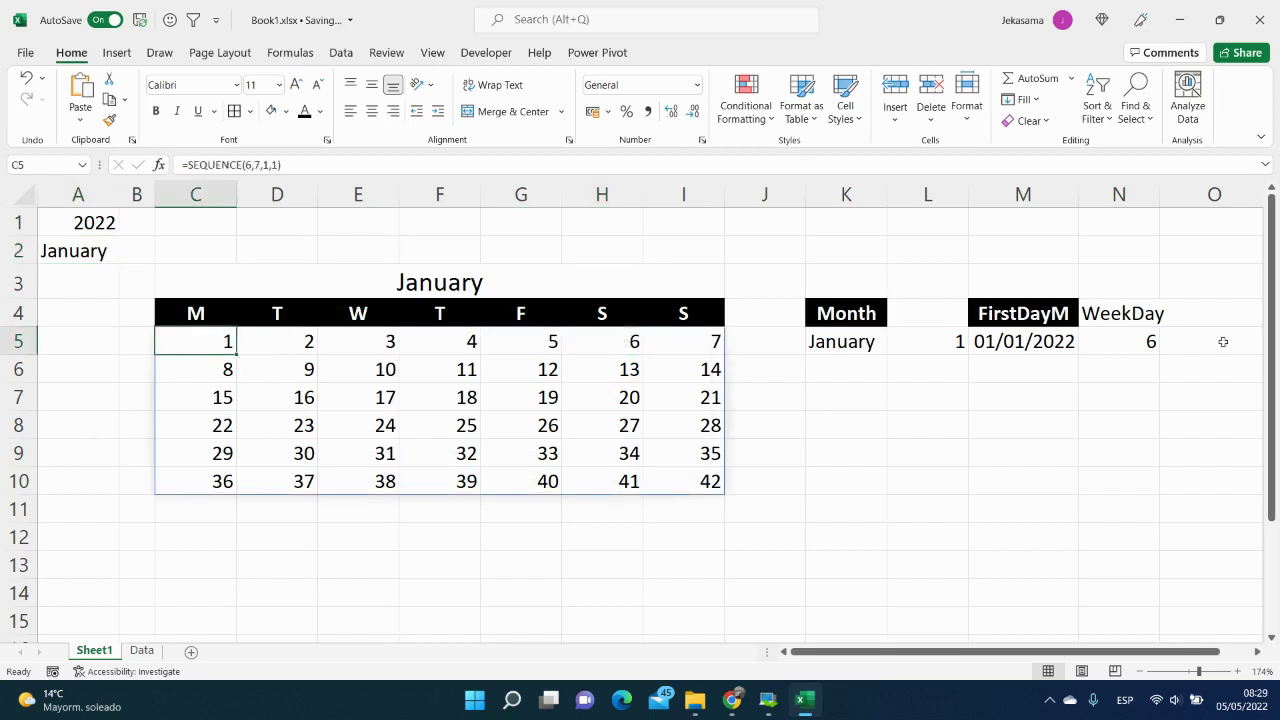
Step: Enter the header FirstDayW in O4
{"action": "left_click", "coordinate": [1187, 316]}
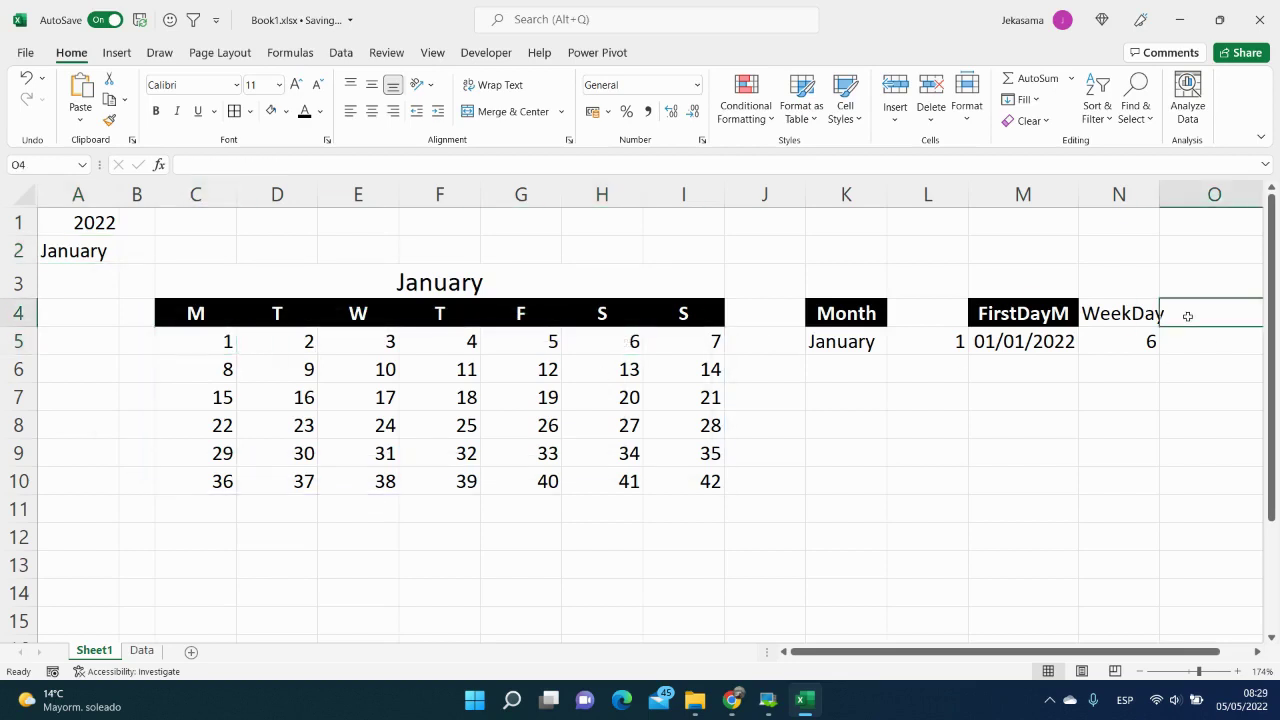
{"action": "type", "text": "FirstDayW"}
{"action": "key", "text": "Return"}
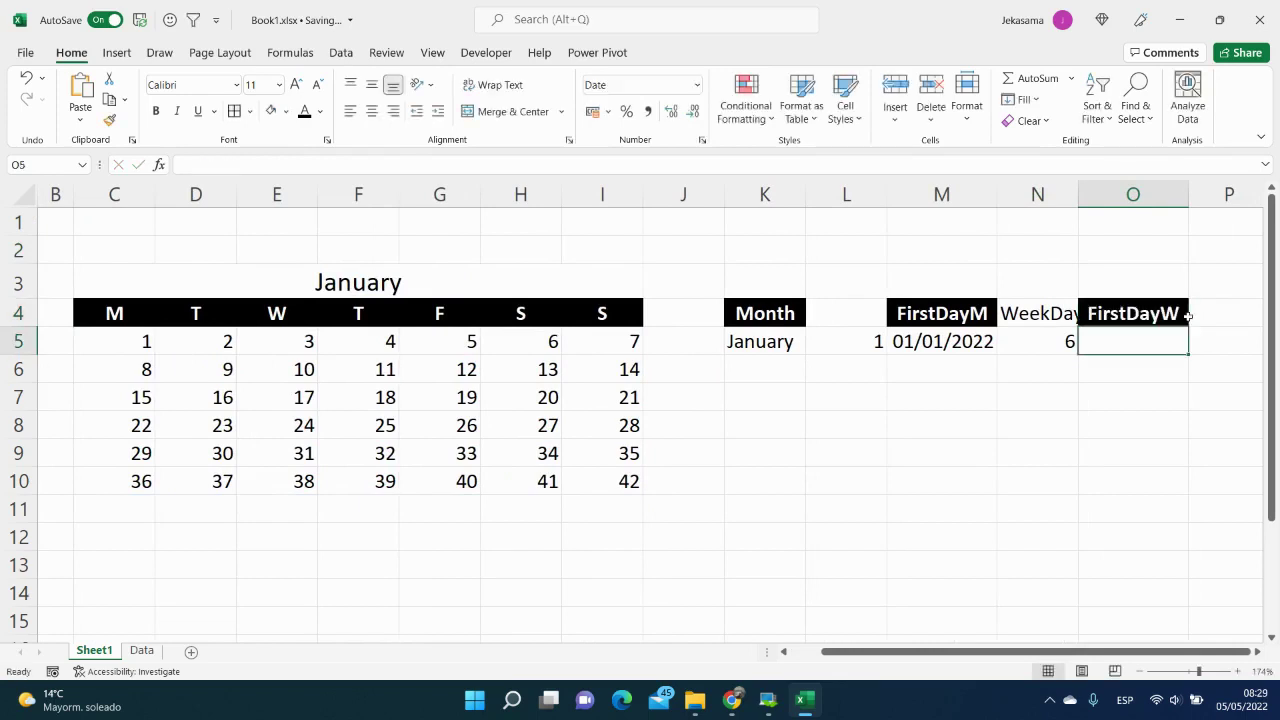
Step: Enter =M5-N5 in O5 to subtract the weekday number from the first day of the month
{"action": "type", "text": "="}
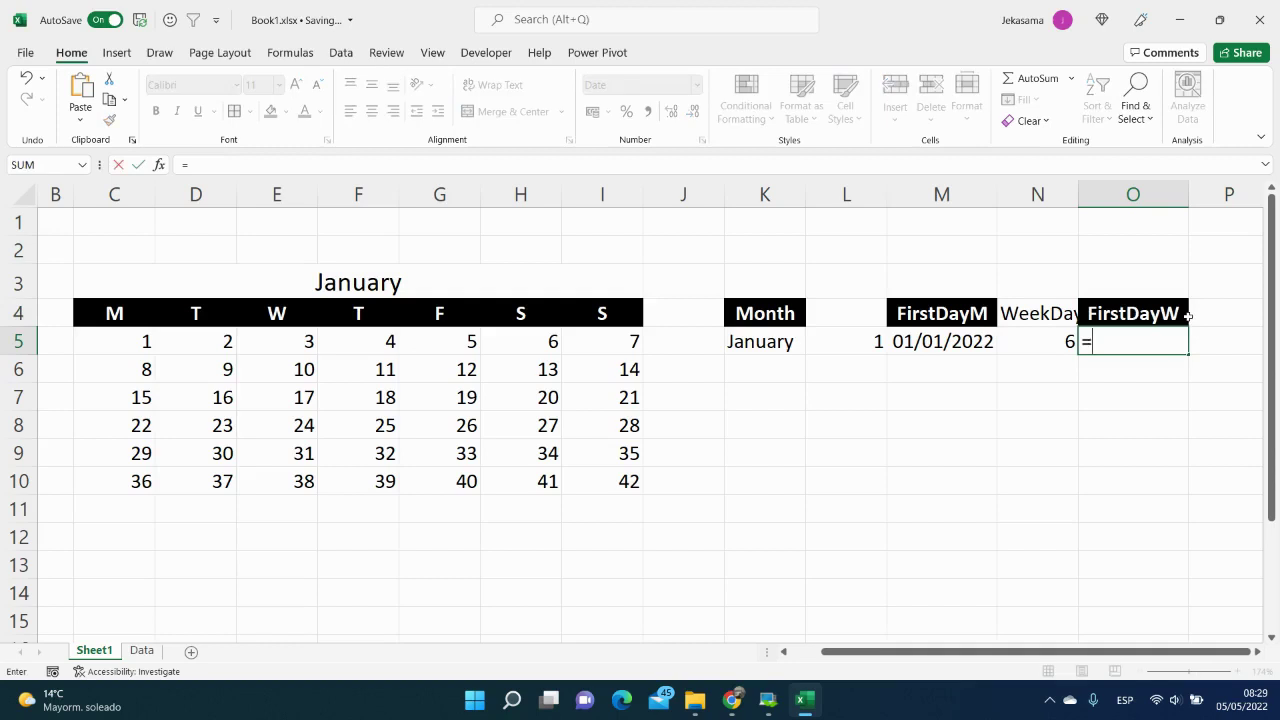
{"action": "left_click", "coordinate": [956, 344]}
{"action": "type", "text": "-"}
{"action": "left_click", "coordinate": [1040, 343]}
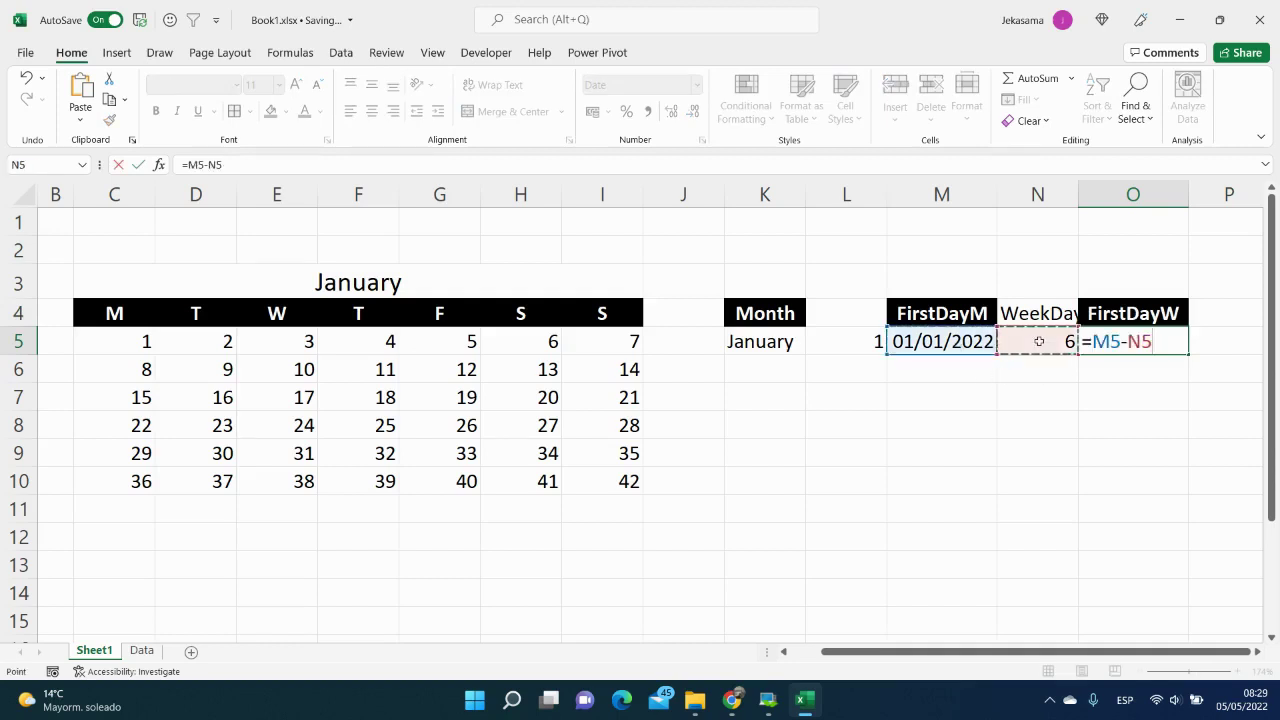
{"action": "key", "text": "Return"}
{"action": "left_click", "coordinate": [1112, 349]}
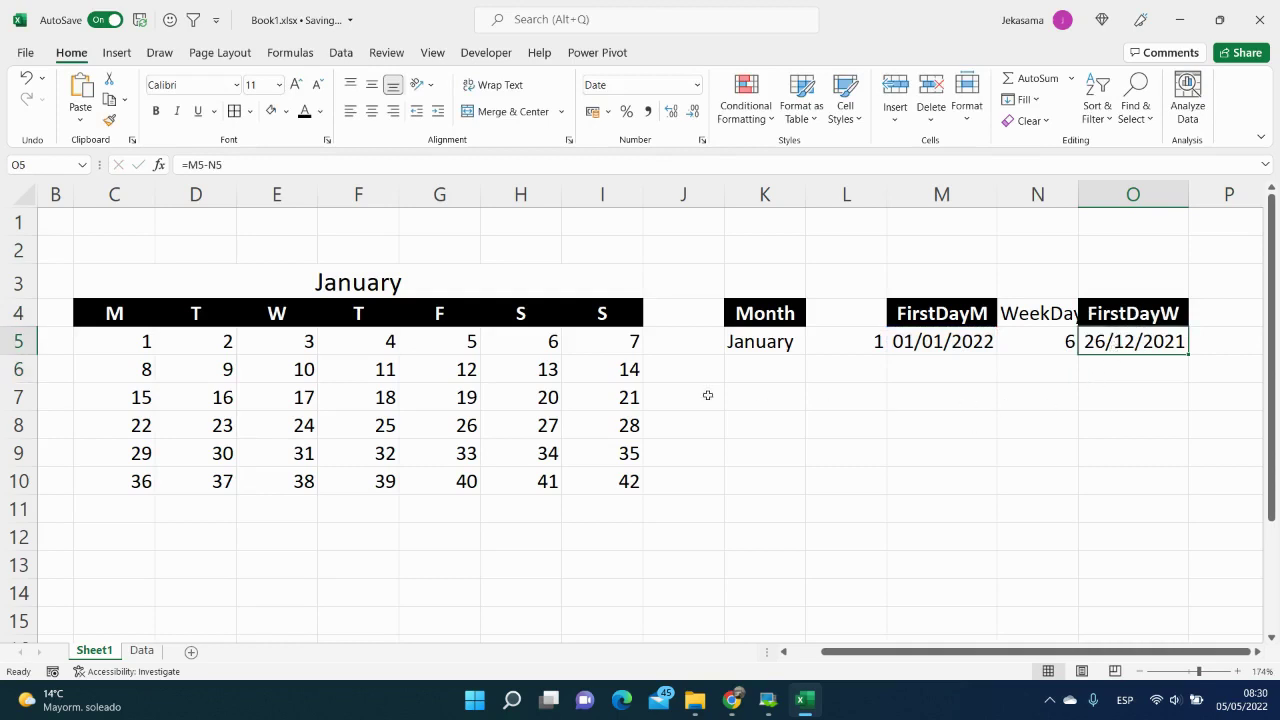
Step: Count the days back from Saturday in H5 along the calendar's first row to check the date offset in O5
{"action": "left_click", "coordinate": [536, 342]}
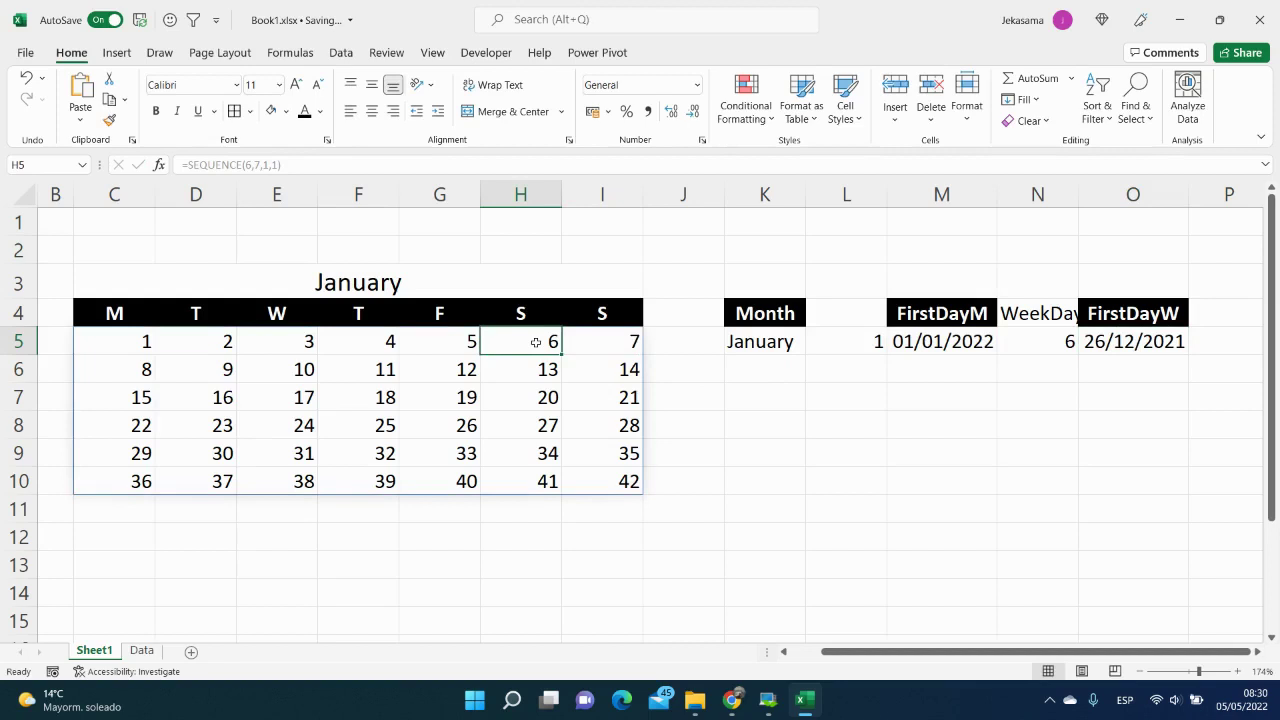
{"action": "key", "text": "Left"}
{"action": "key", "text": "Left"}
{"action": "key", "text": "Left"}
{"action": "key", "text": "Left"}
{"action": "key", "text": "Left"}
{"action": "key", "text": "Left"}
{"action": "key", "text": "Right"}
{"action": "key", "text": "Right"}
{"action": "key", "text": "Right"}
{"action": "key", "text": "Right"}
{"action": "key", "text": "Right"}
{"action": "key", "text": "Right"}
{"action": "key", "text": "Right"}
{"action": "key", "text": "Right"}
{"action": "key", "text": "Right"}
{"action": "key", "text": "Right"}
{"action": "key", "text": "Right"}
{"action": "key", "text": "Right"}
{"action": "key", "text": "Right"}
{"action": "key", "text": "Right"}
{"action": "key", "text": "Right"}
{"action": "key", "text": "Left"}
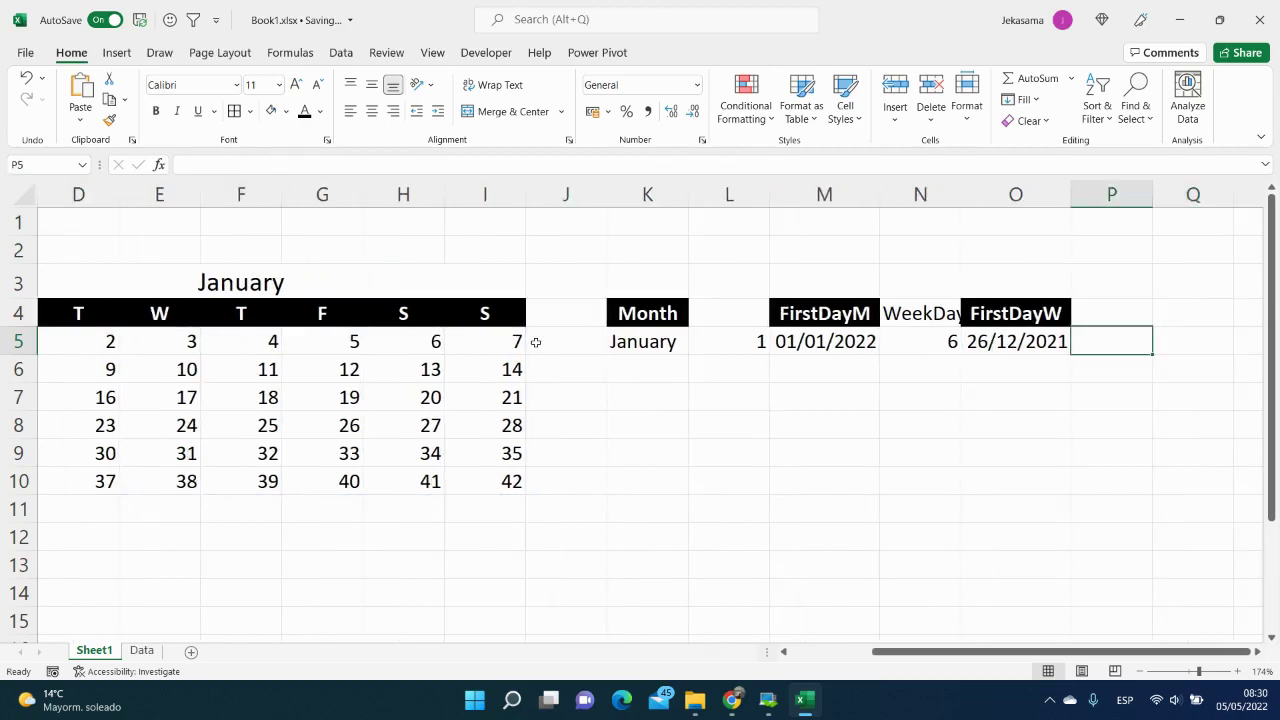
Step: Extend the formula in O5 to =M5-N5+1 so the first week starts on its Monday
{"action": "key", "text": "Left"}
{"action": "left_click", "coordinate": [392, 171]}
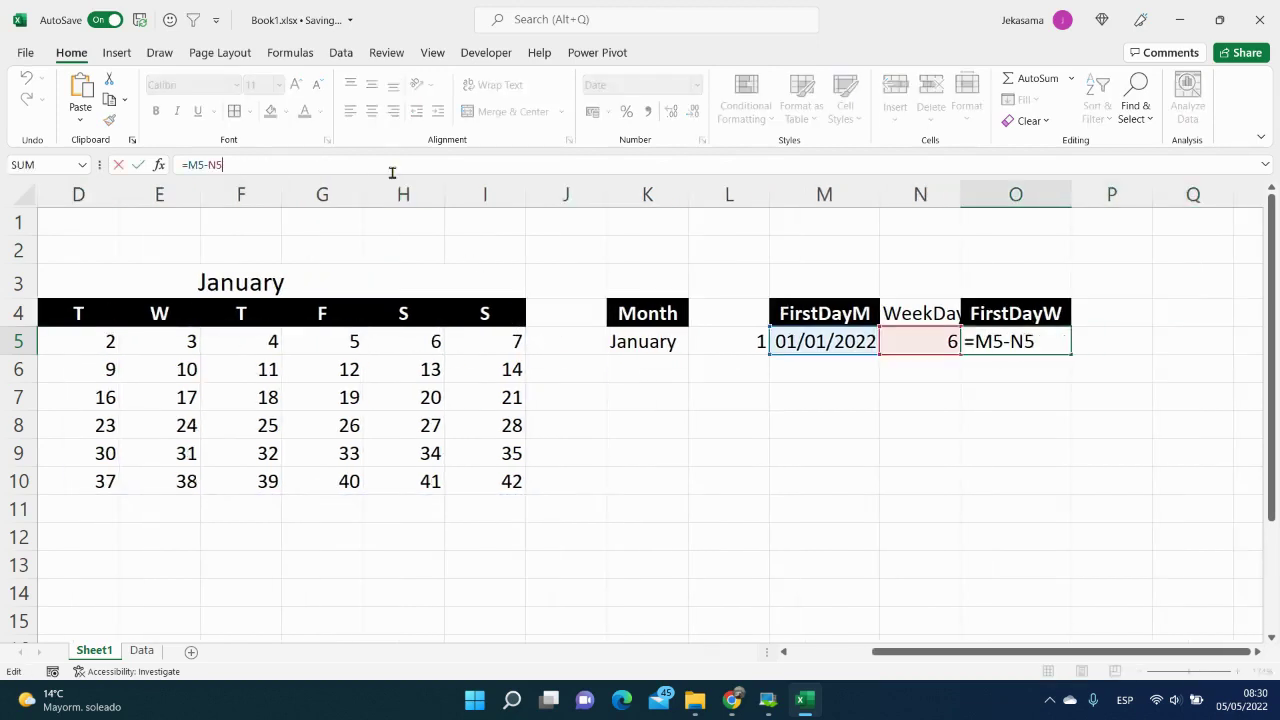
{"action": "type", "text": "+1"}
{"action": "key", "text": "Return"}
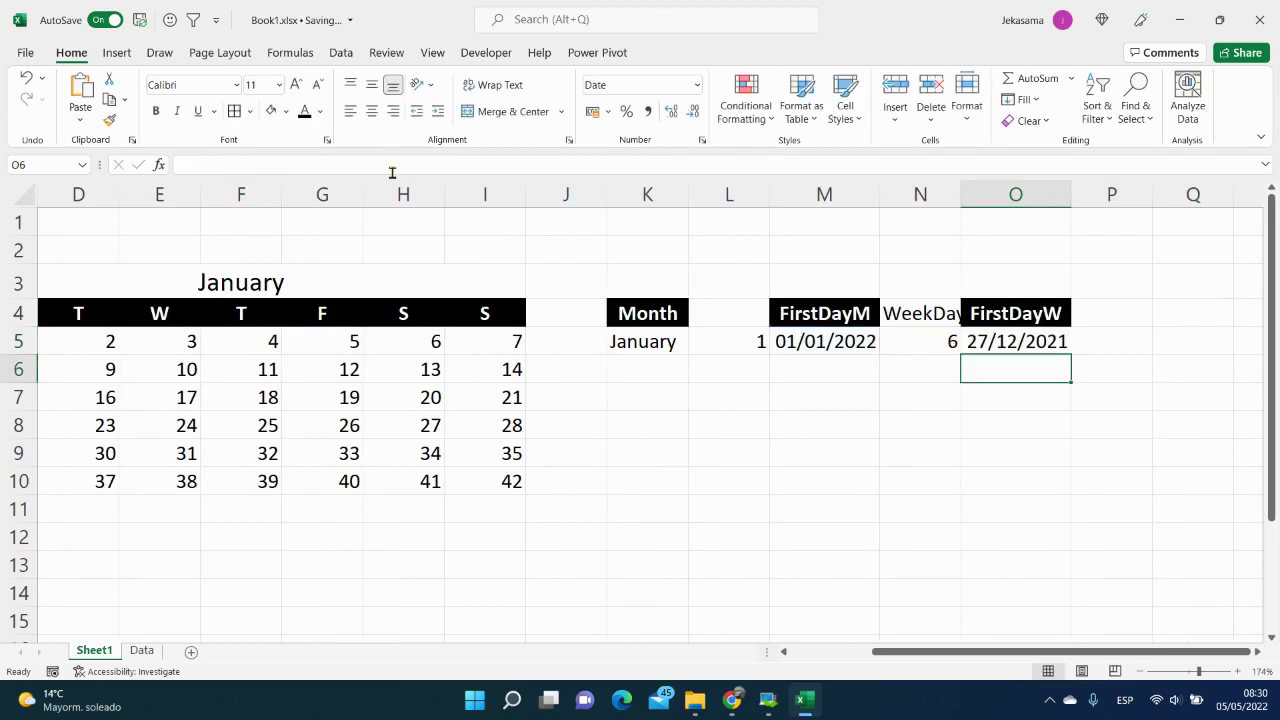
Step: Trace the calendar's first row from Monday in C5 to Saturday in H5 to check the week start date in O5
{"action": "key", "text": "Up"}
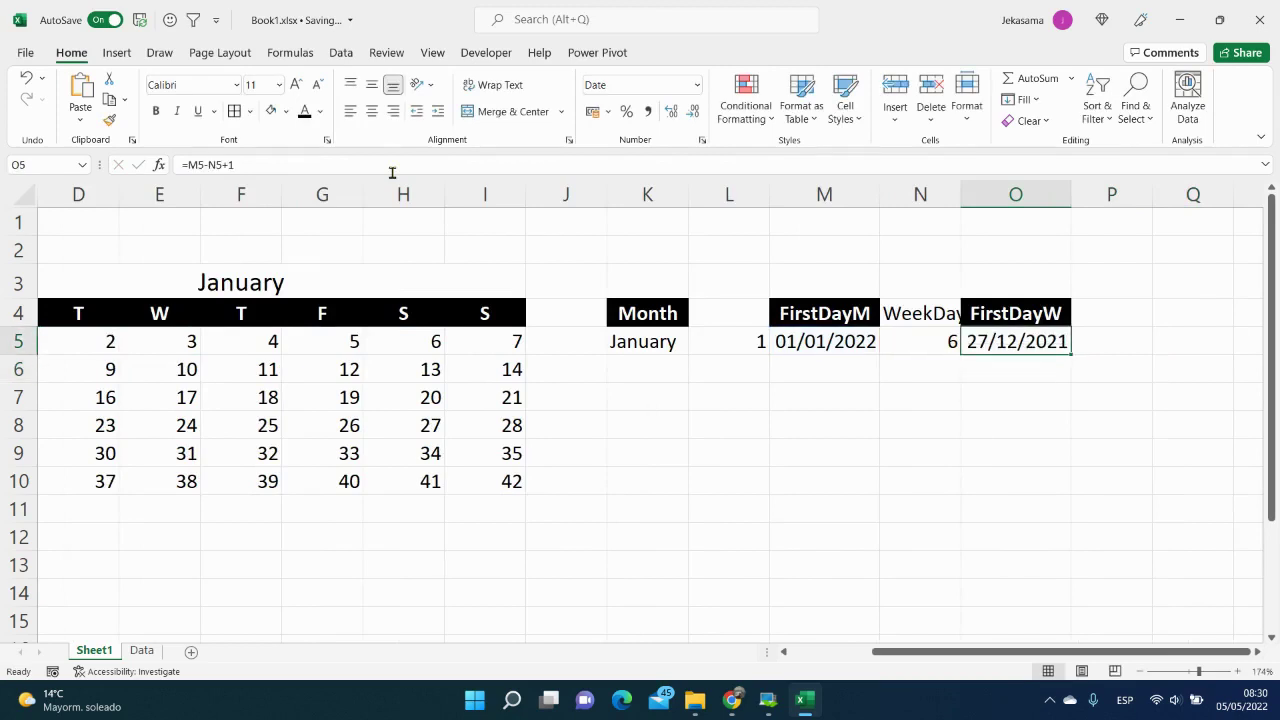
{"action": "key", "text": "Left"}
{"action": "key", "text": "Right"}
{"action": "key", "text": "Left"}
{"action": "key", "text": "Left"}
{"action": "key", "text": "Left"}
{"action": "key", "text": "Left"}
{"action": "key", "text": "Left"}
{"action": "key", "text": "Left"}
{"action": "key", "text": "Left"}
{"action": "key", "text": "Left"}
{"action": "key", "text": "Left"}
{"action": "key", "text": "Left"}
{"action": "key", "text": "Left"}
{"action": "key", "text": "Left"}
{"action": "key", "text": "Left"}
{"action": "key", "text": "Left"}
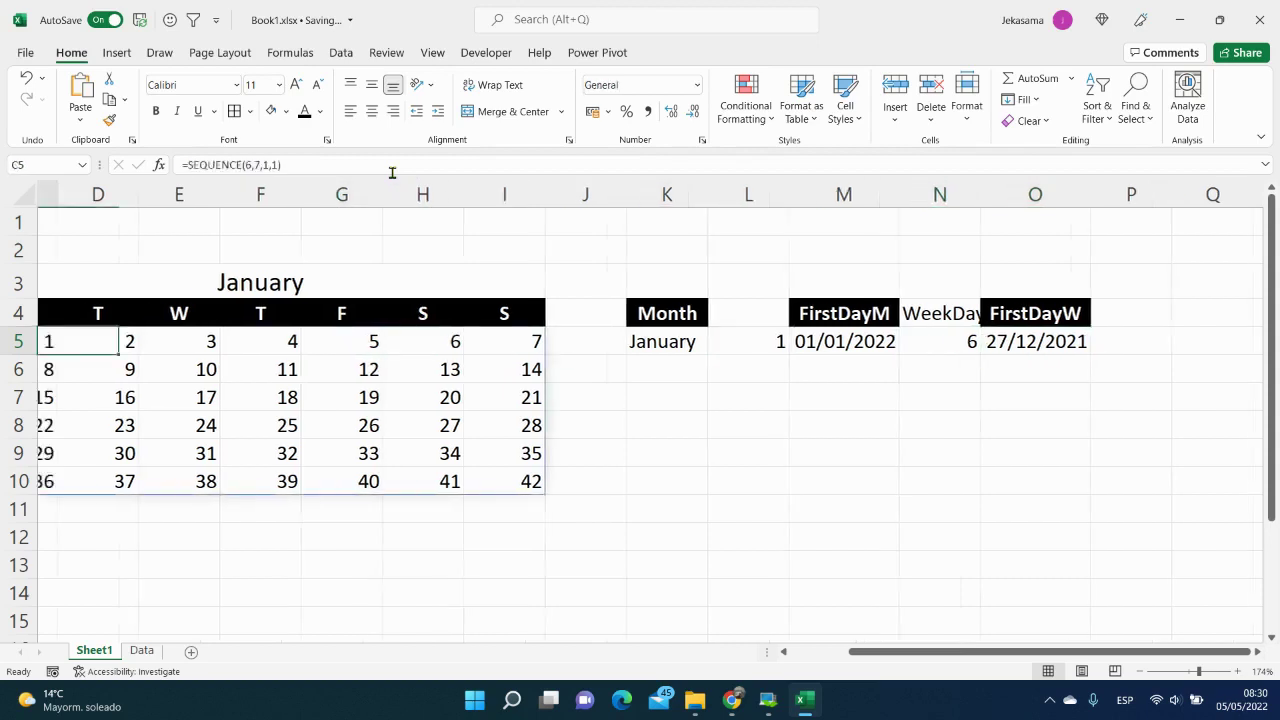
{"action": "key", "text": "Right"}
{"action": "key", "text": "Right"}
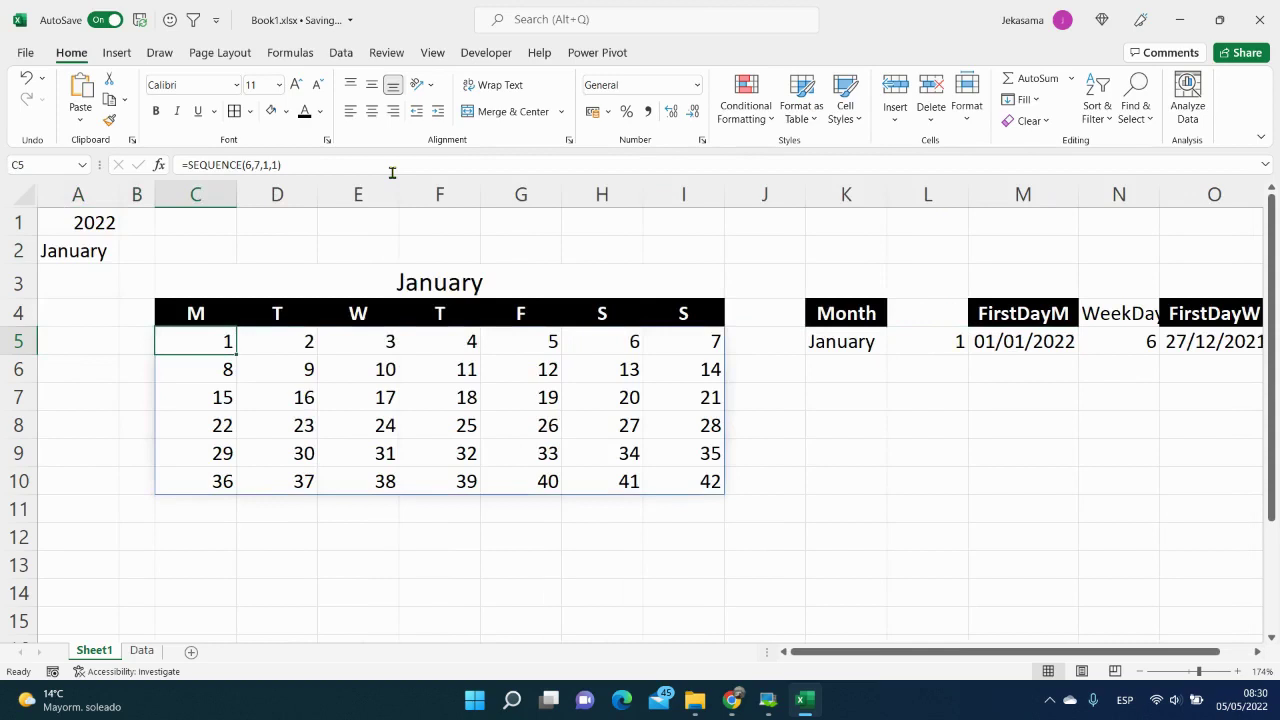
{"action": "key", "text": "Right"}
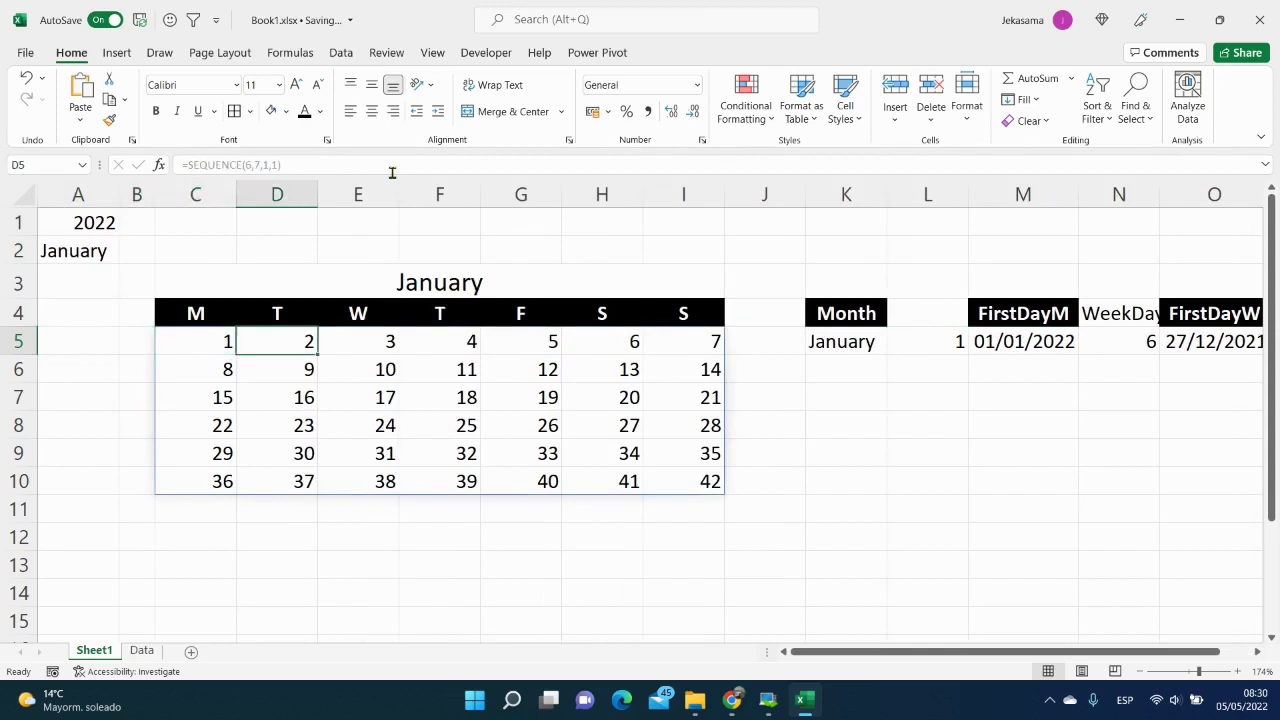
{"action": "key", "text": "Right"}
{"action": "key", "text": "Right"}
{"action": "key", "text": "Right"}
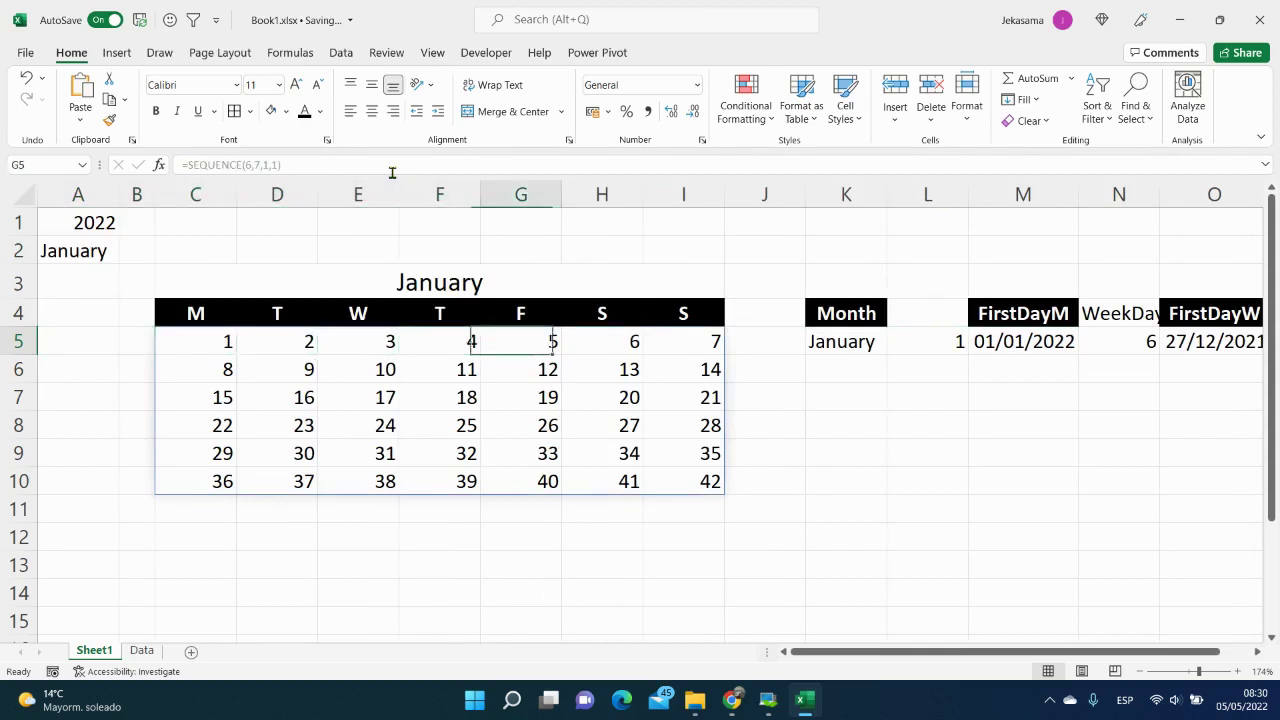
{"action": "key", "text": "Right"}
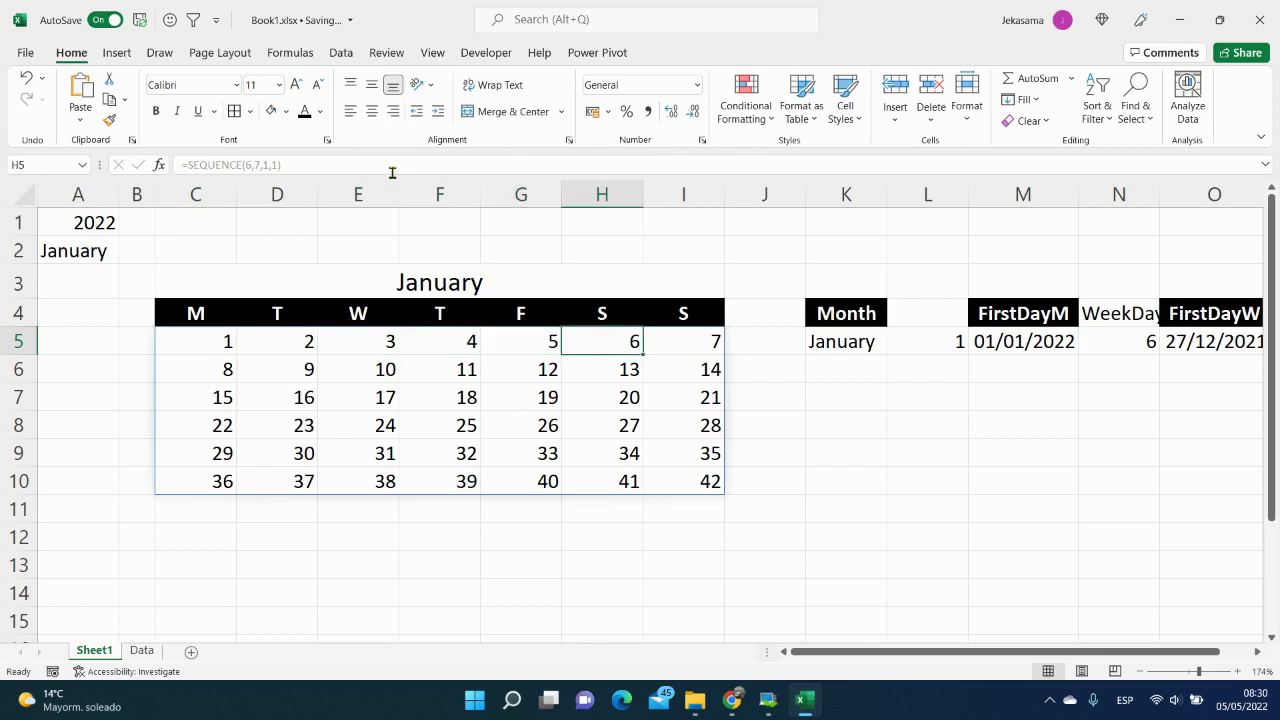
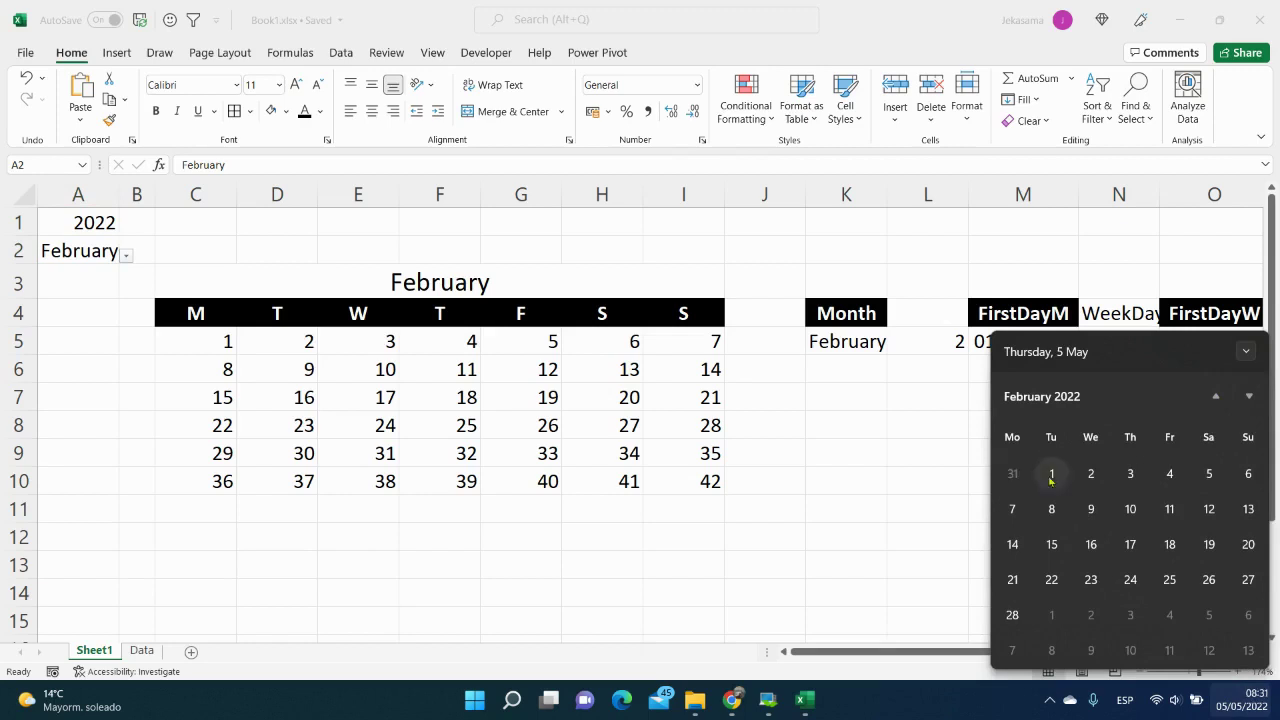
Step: Close the system calendar and set the month in A2 to January
{"action": "left_click", "coordinate": [955, 470]}
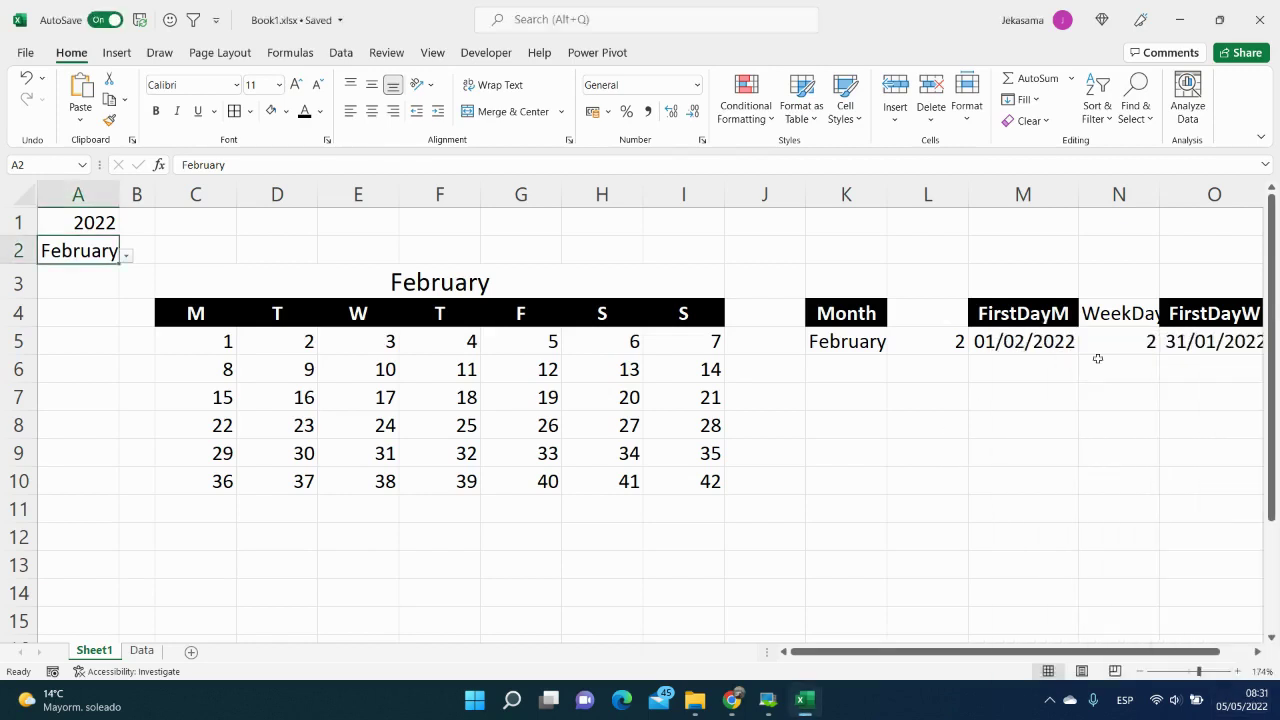
{"action": "left_click", "coordinate": [126, 255]}
{"action": "scroll", "coordinate": [128, 327], "scroll_direction": "up", "scroll_amount": 1}
{"action": "left_click", "coordinate": [78, 276]}
Step: Check the references in O5's formula and copy the expression WEEKDAY(M5,2) from the formula in N5
{"action": "left_click", "coordinate": [1200, 341]}
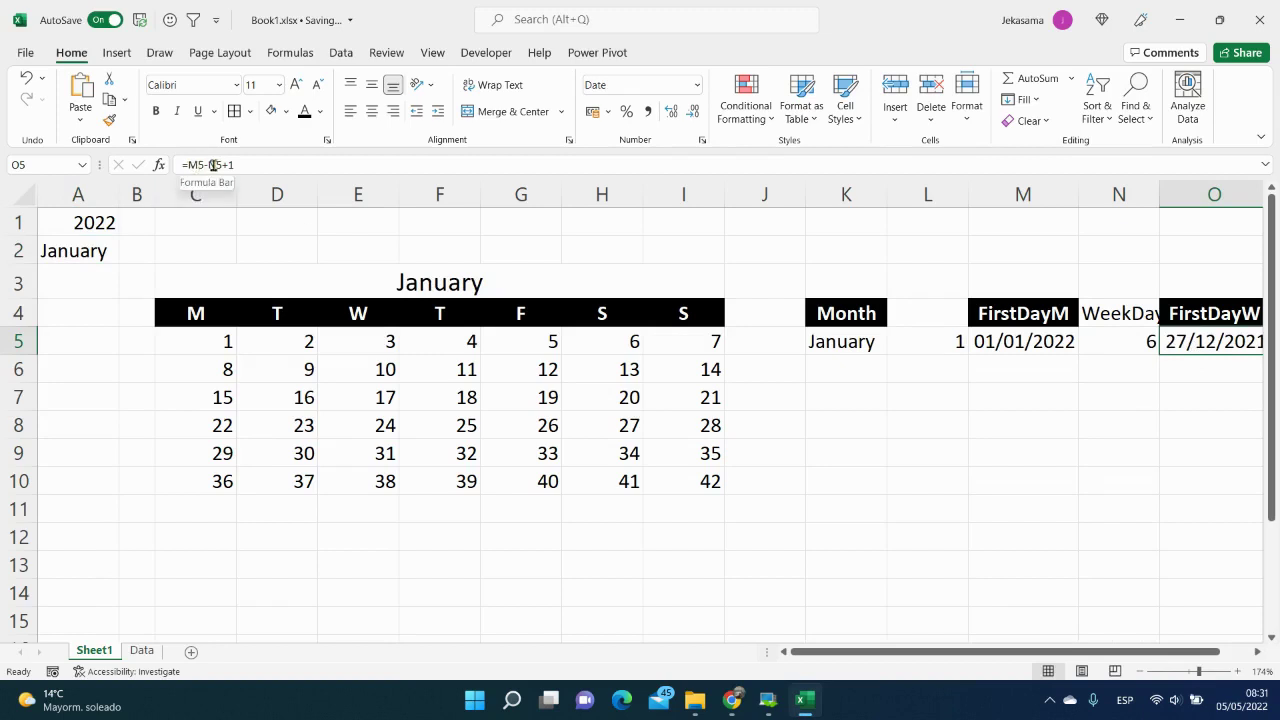
{"action": "double_click", "coordinate": [1190, 343]}
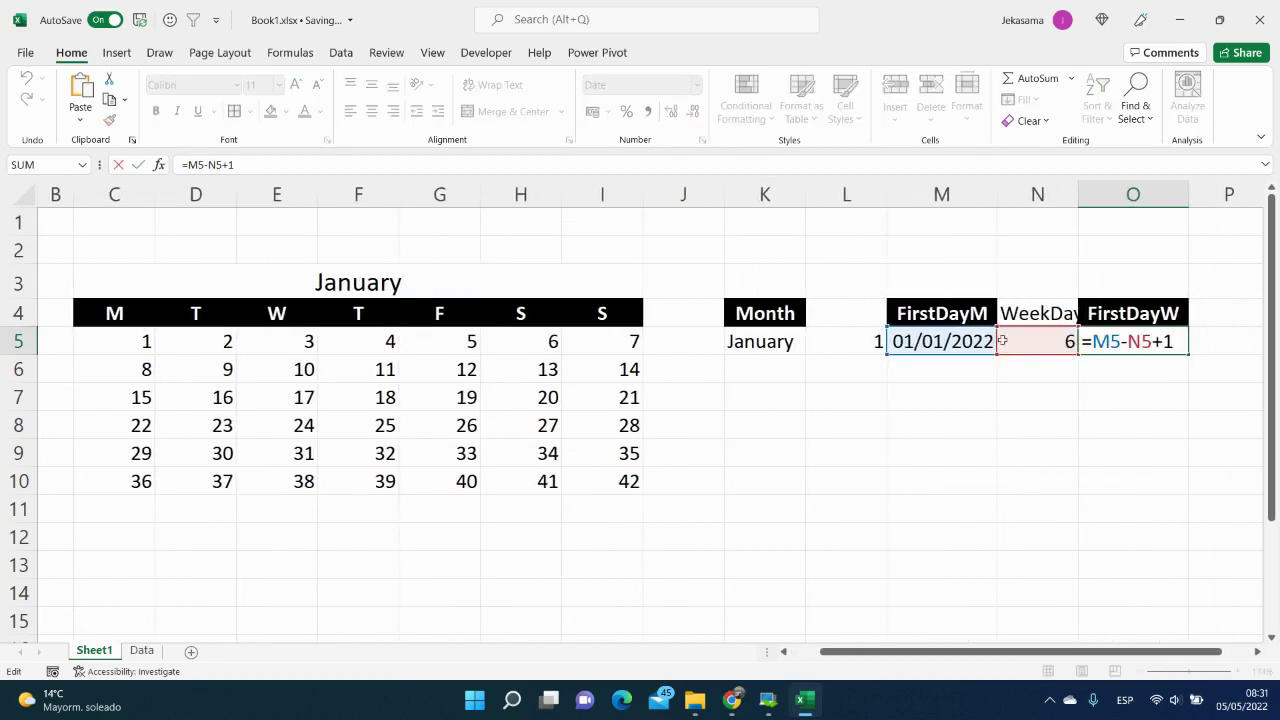
{"action": "left_click", "coordinate": [1051, 336]}
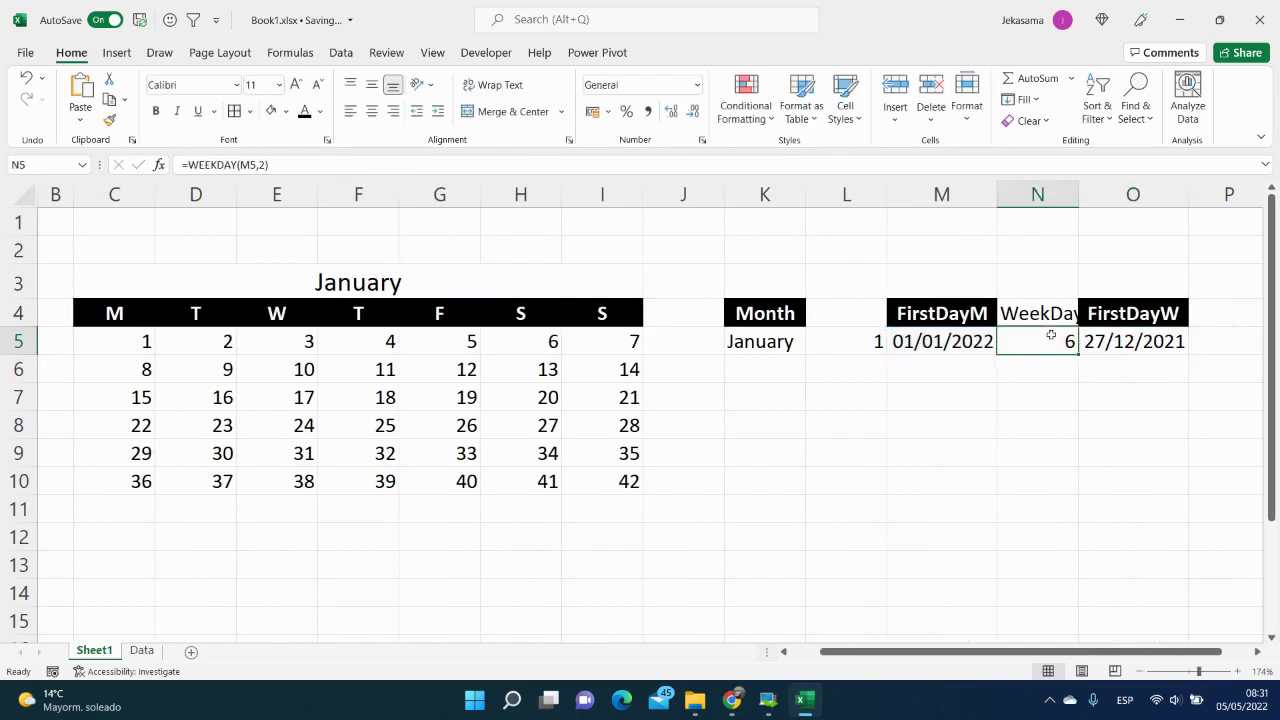
{"action": "left_click_drag", "start_coordinate": [268, 164], "coordinate": [188, 164]}
{"action": "key", "text": "ctrl+c"}
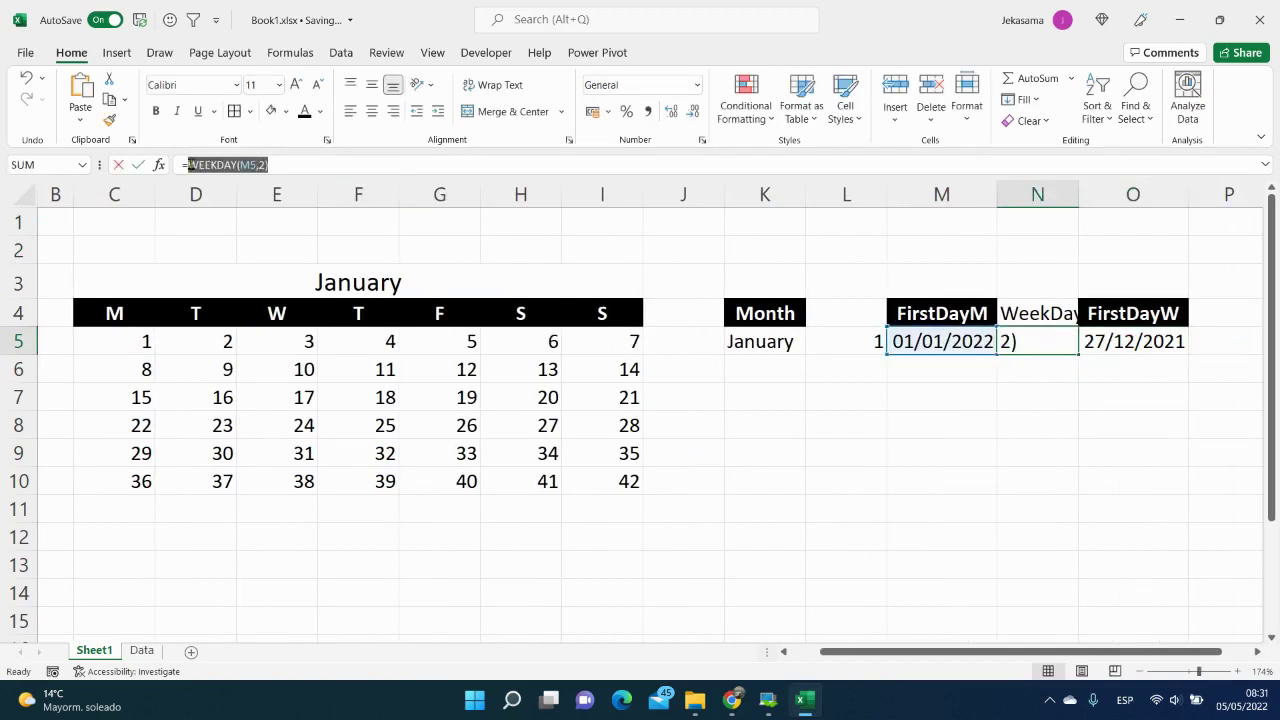
{"action": "key", "text": "Escape"}
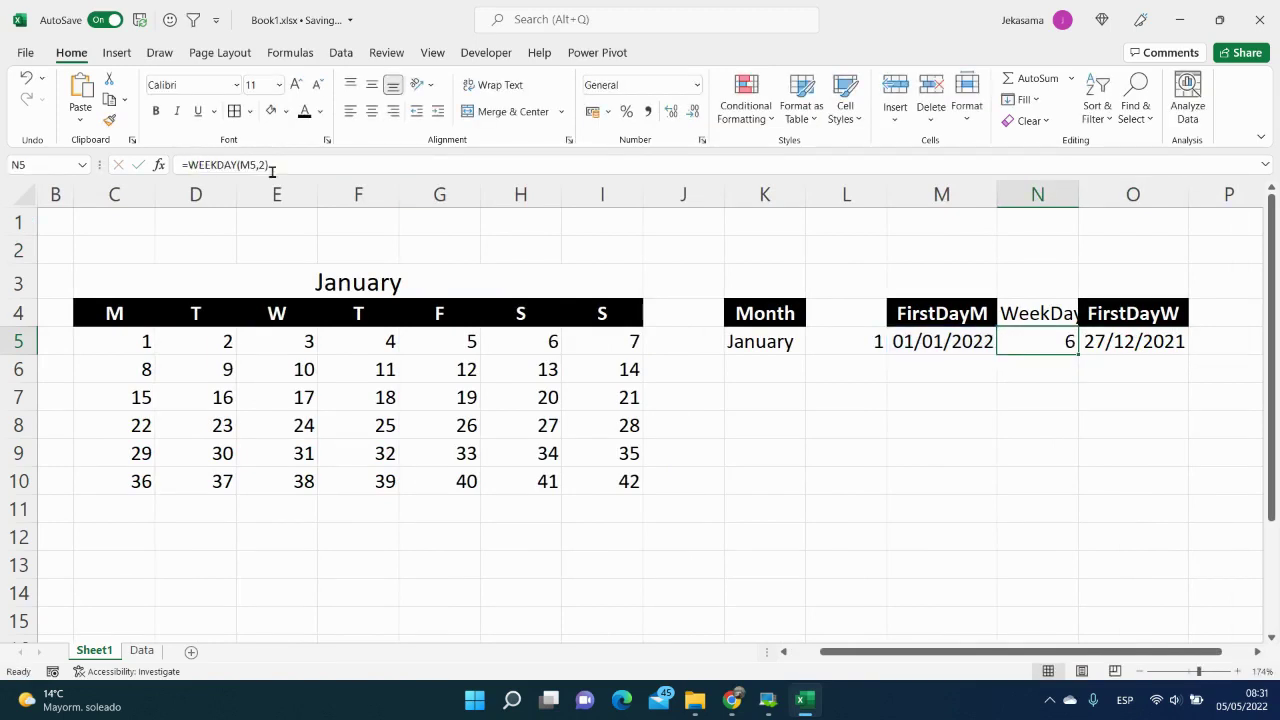
Step: Replace the N5 reference in O5's formula with WEEKDAY(M5,2), giving =M5-WEEKDAY(M5,2)+1
{"action": "left_click", "coordinate": [1145, 337]}
{"action": "left_click", "coordinate": [274, 165]}
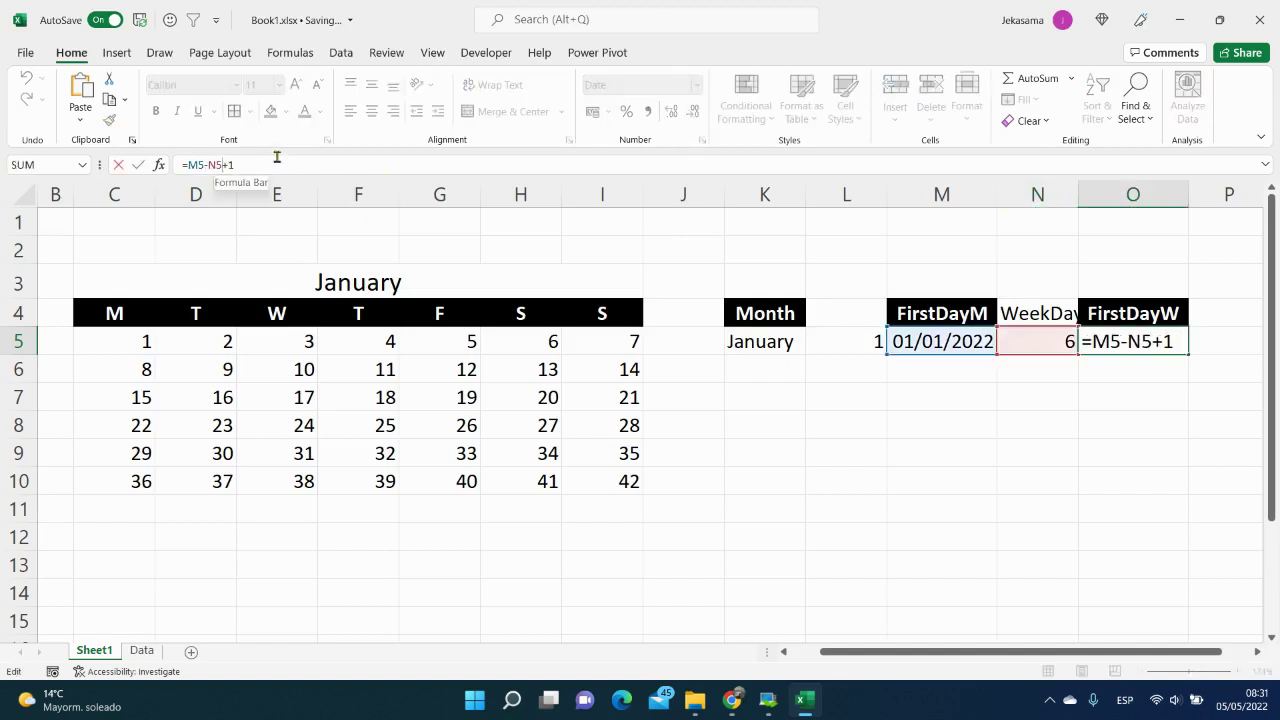
{"action": "key", "text": "BackSpace"}
{"action": "key", "text": "BackSpace"}
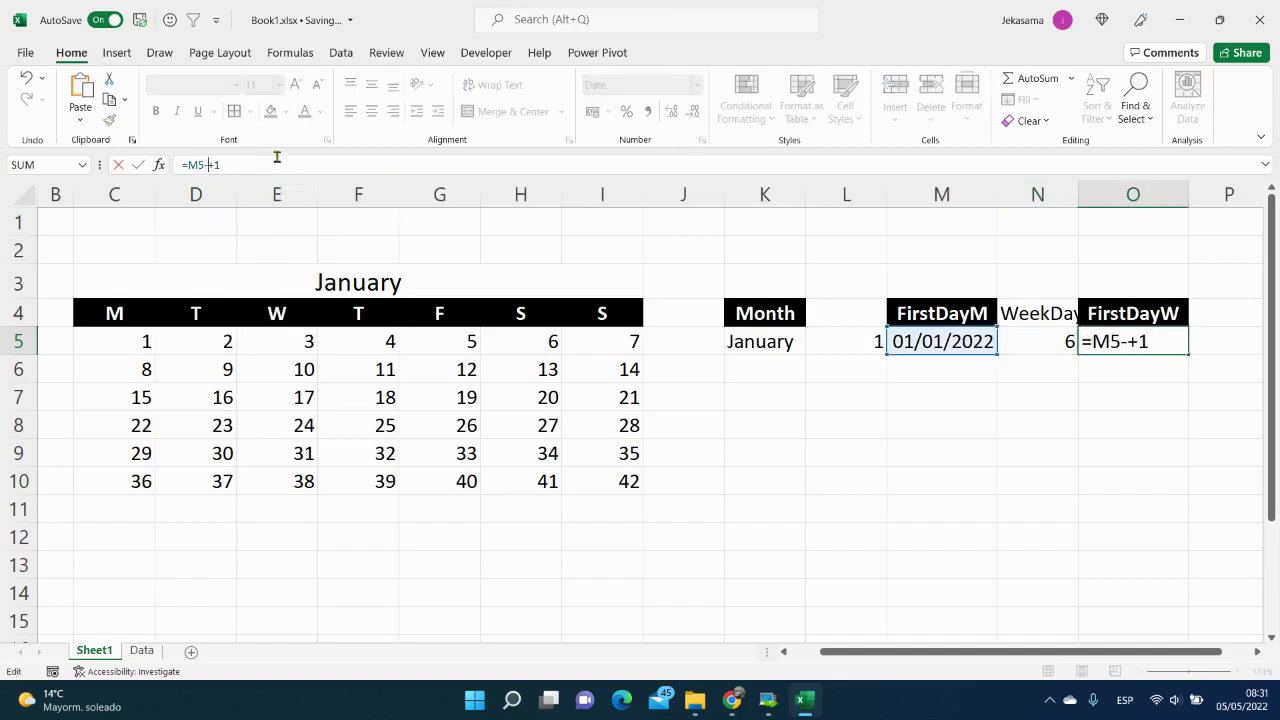
{"action": "key", "text": "ctrl+v"}
{"action": "key", "text": "Return"}
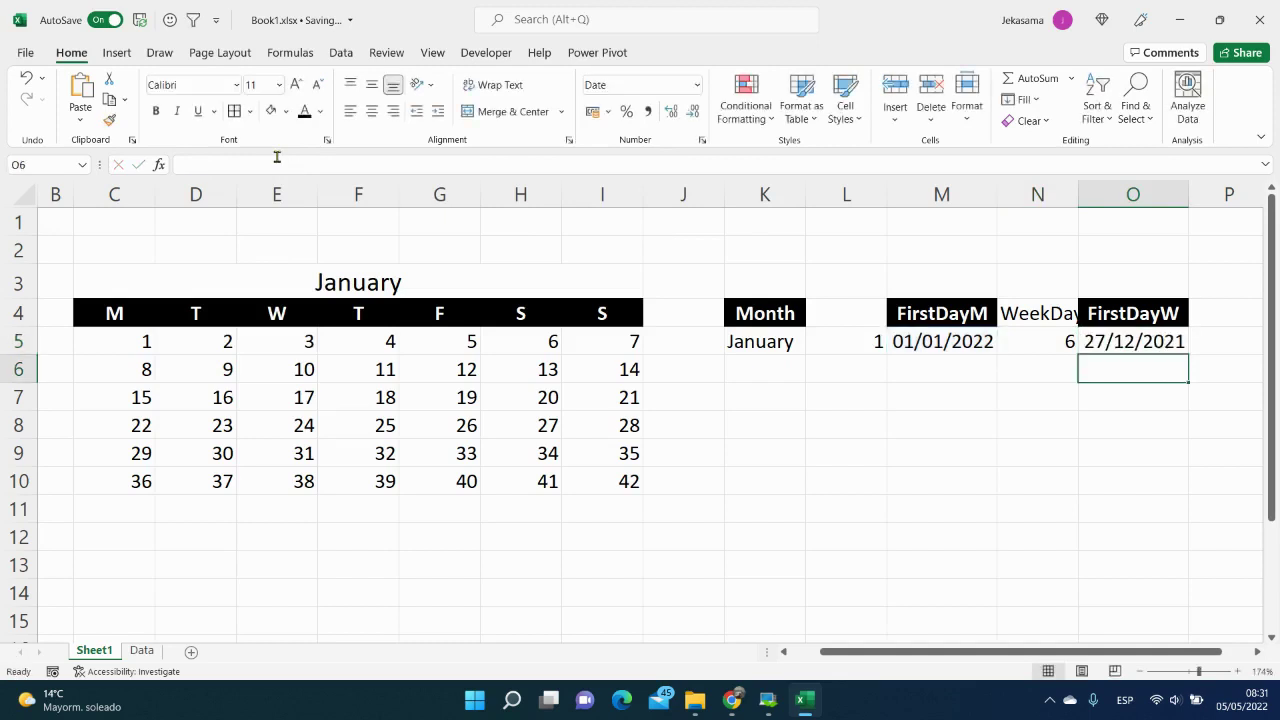
Step: Copy DATE($A$1,L5,1) from M5's formula and substitute it for the leading M5 reference in O5's formula
{"action": "left_click", "coordinate": [955, 341]}
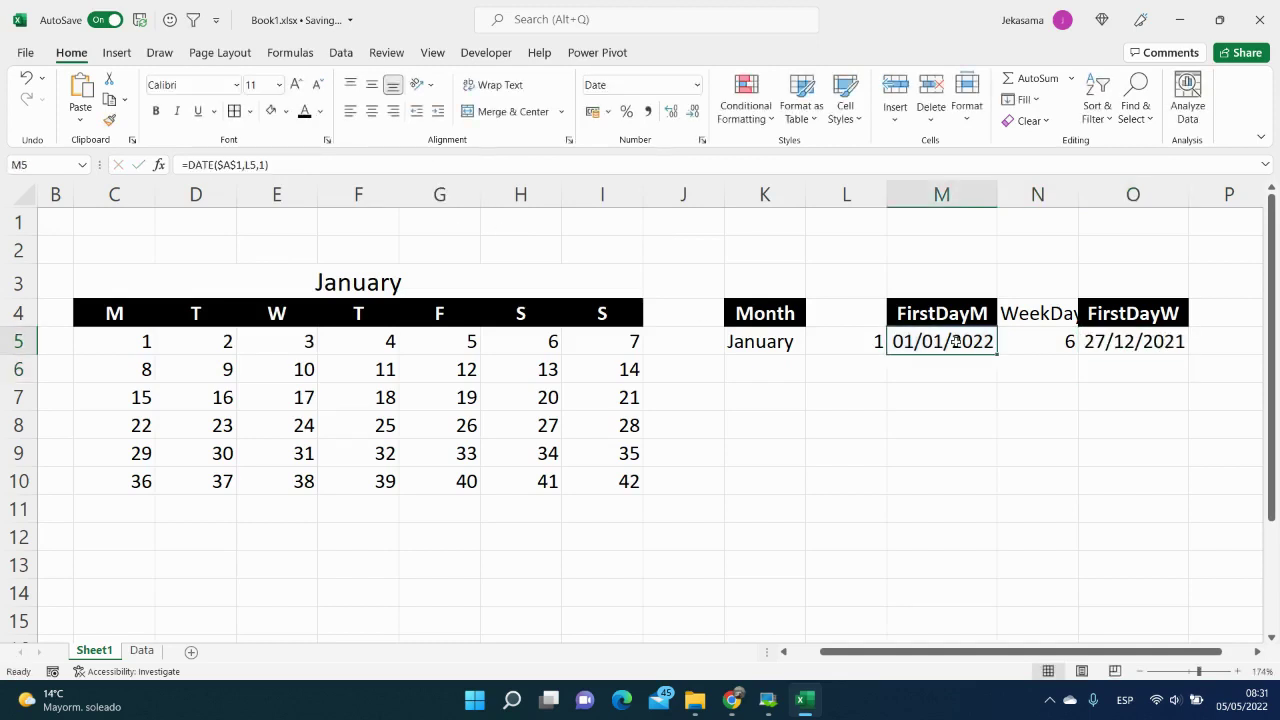
{"action": "left_click_drag", "start_coordinate": [270, 164], "coordinate": [188, 164]}
{"action": "key", "text": "ctrl+c"}
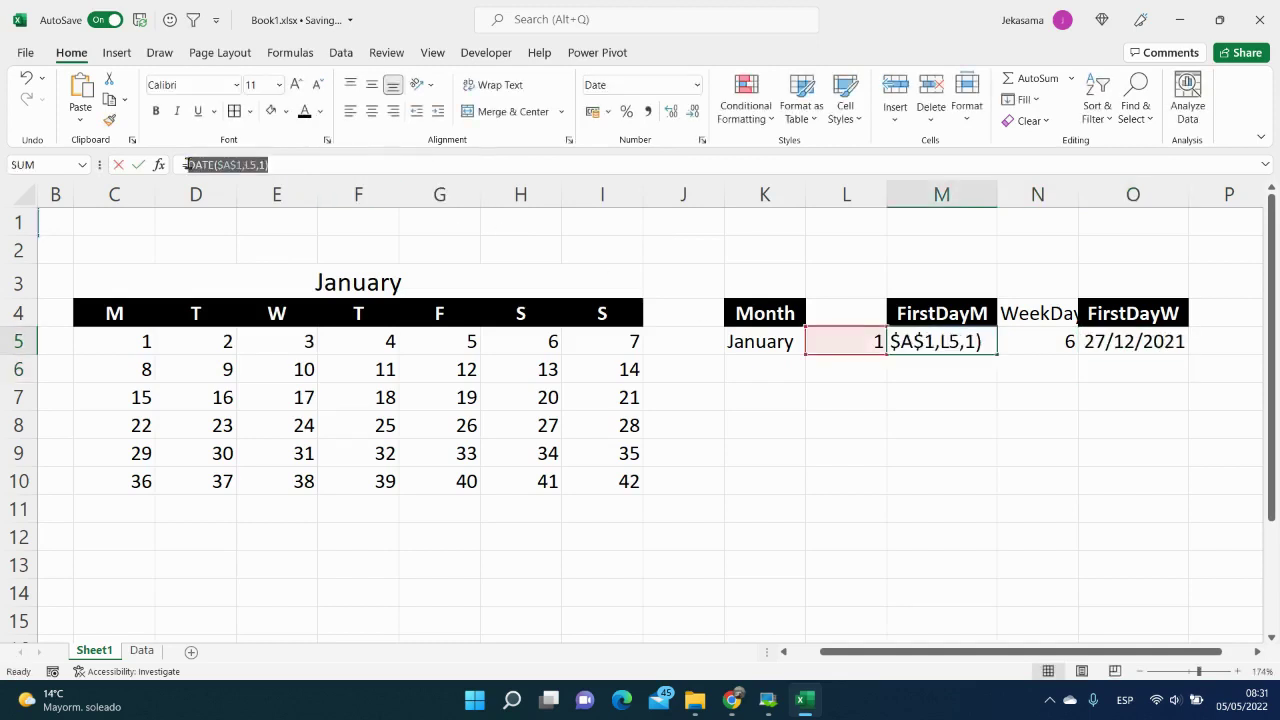
{"action": "key", "text": "Escape"}
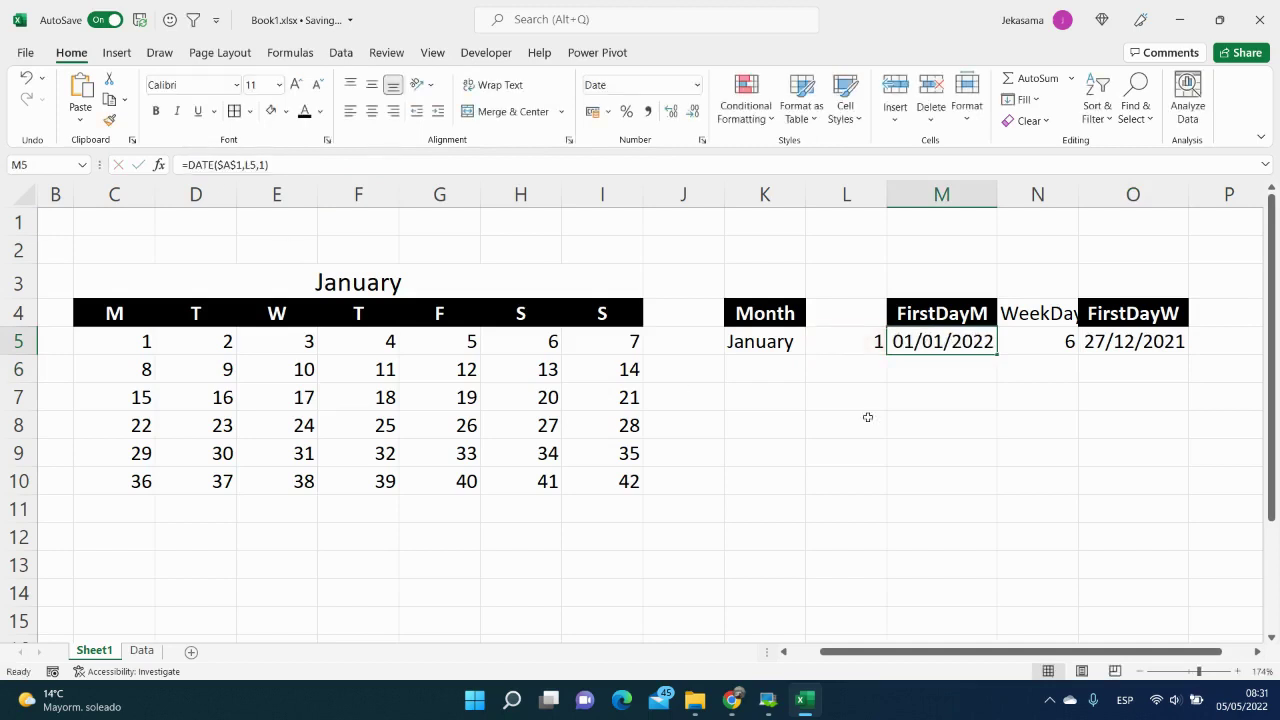
{"action": "left_click", "coordinate": [1117, 350]}
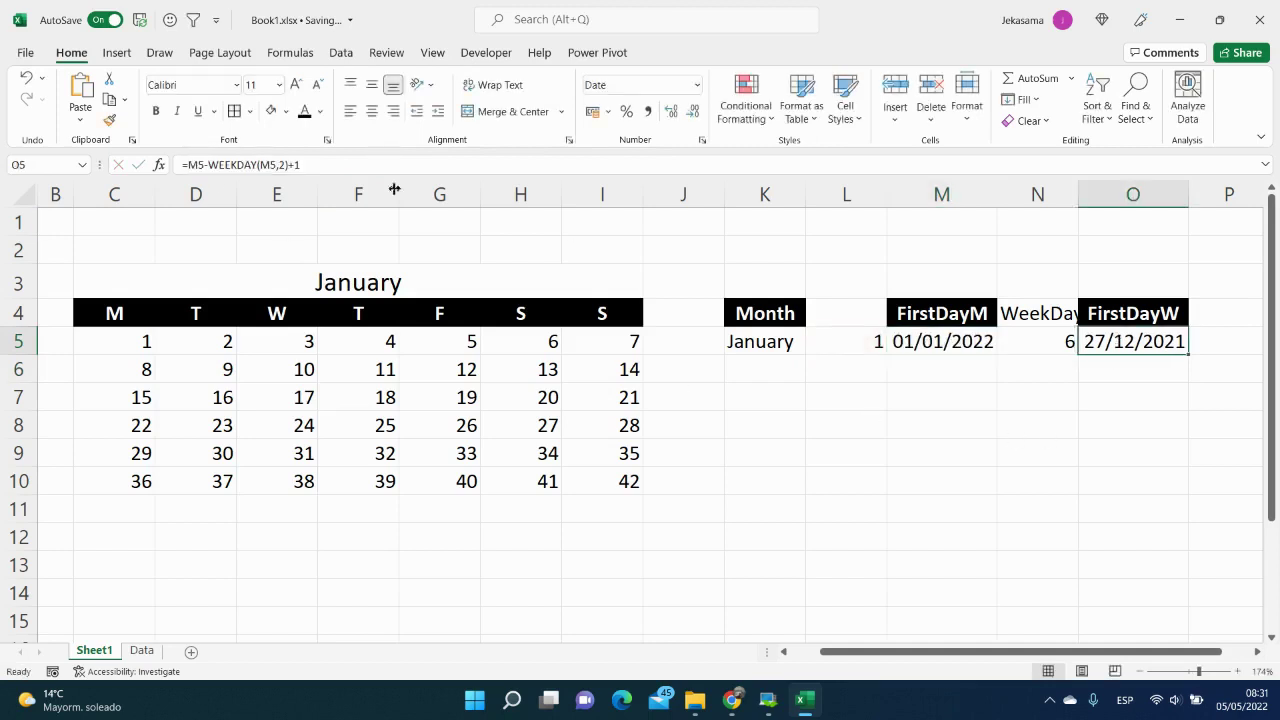
{"action": "left_click", "coordinate": [209, 165]}
{"action": "key", "text": "BackSpace"}
{"action": "key", "text": "BackSpace"}
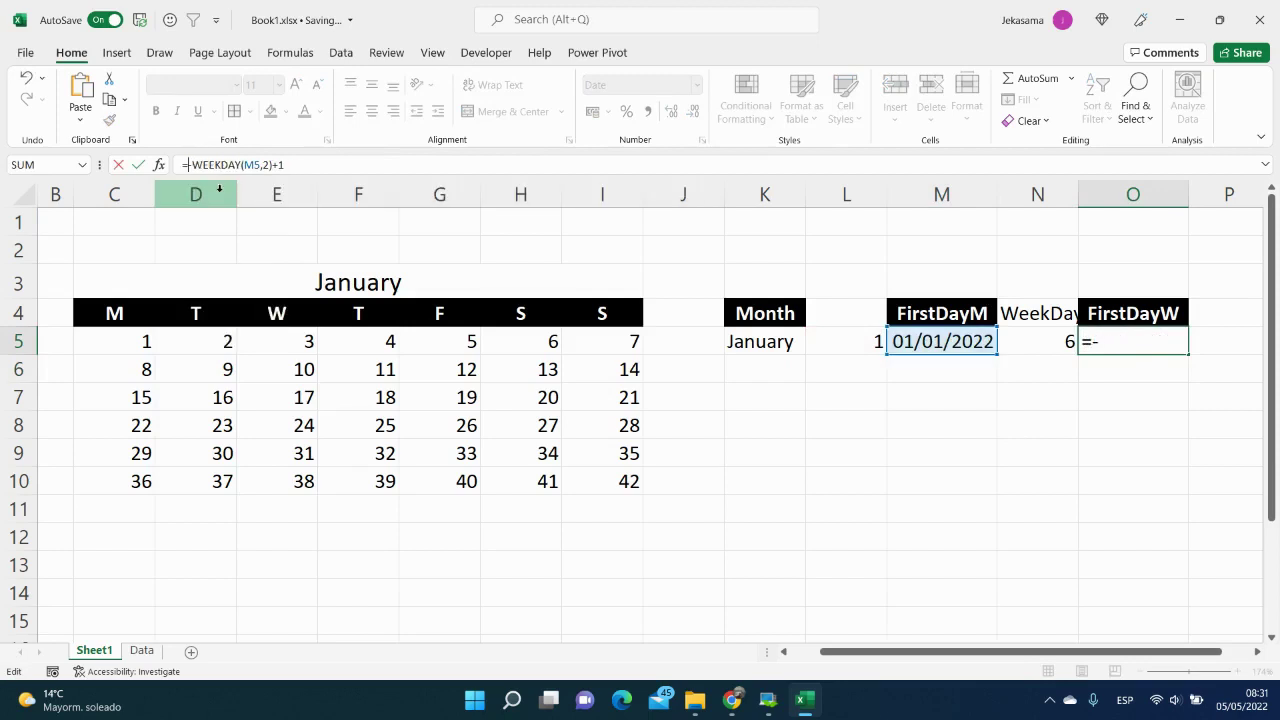
{"action": "key", "text": "ctrl+v"}
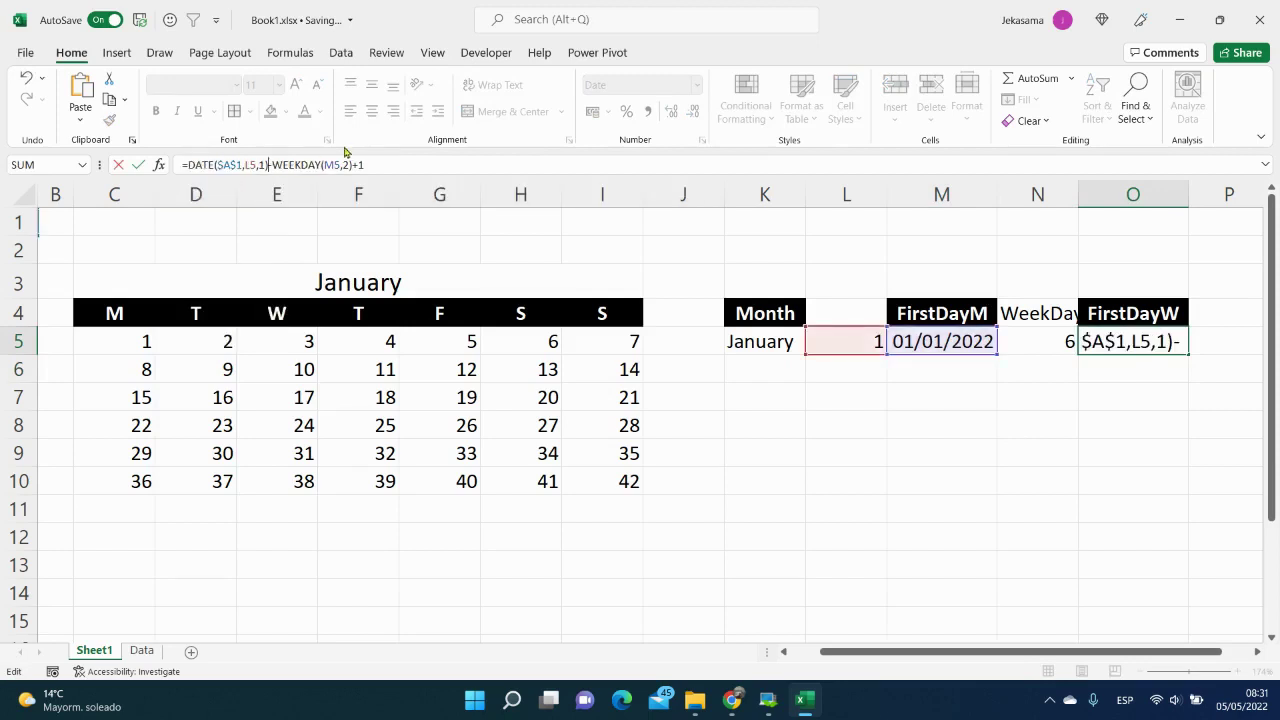
Step: Replace the M5 reference inside WEEKDAY in O5's formula with DATE($A$1,L5,1) as well
{"action": "left_click", "coordinate": [342, 165]}
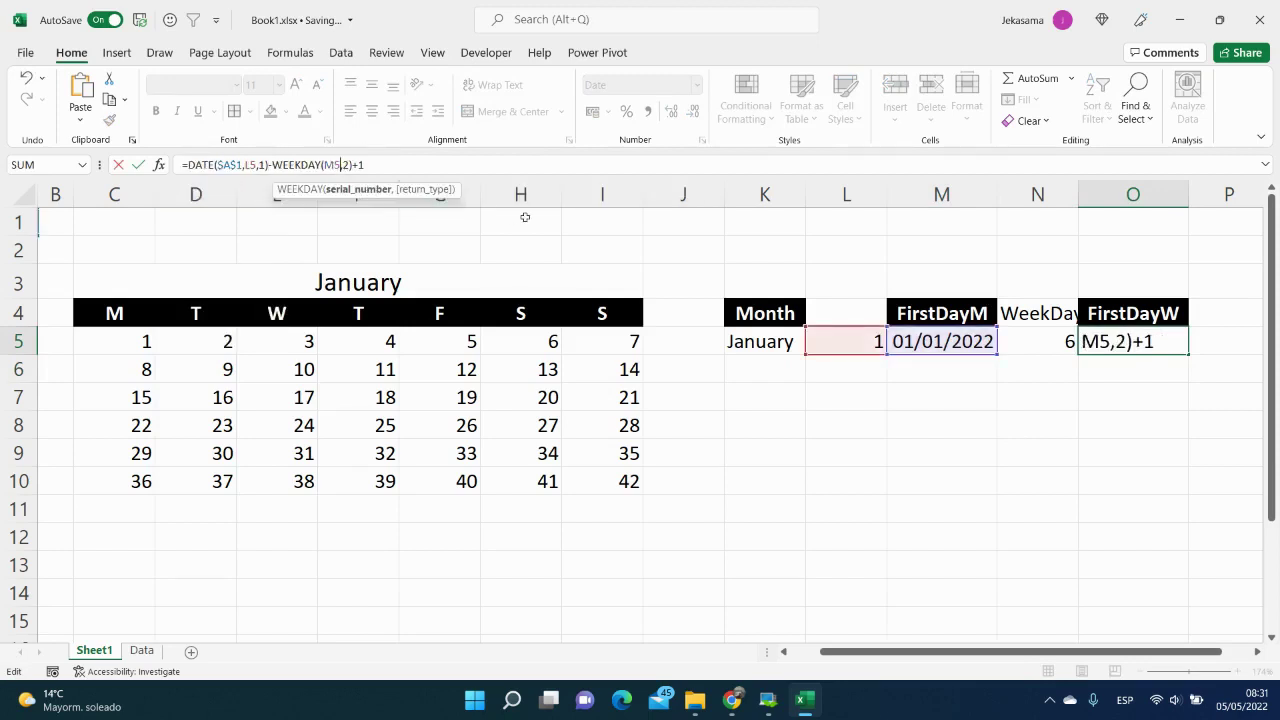
{"action": "key", "text": "BackSpace"}
{"action": "key", "text": "BackSpace"}
{"action": "key", "text": "ctrl+v"}
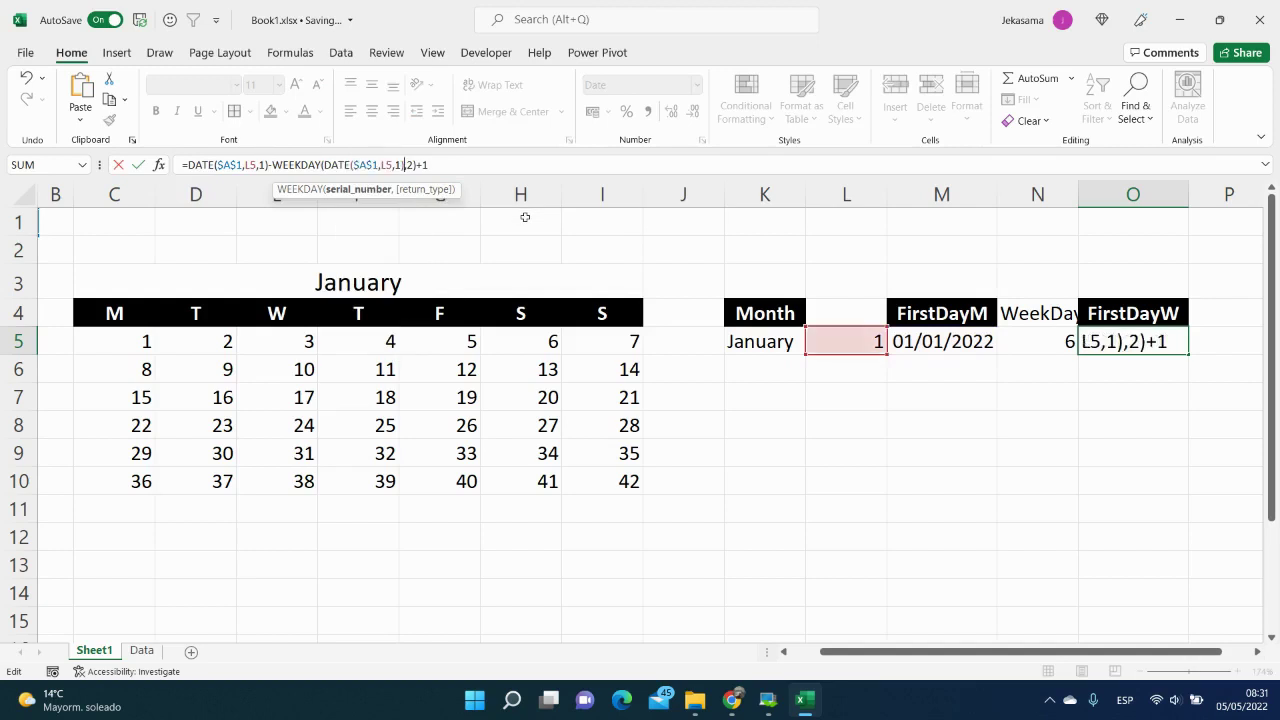
{"action": "key", "text": "Return"}
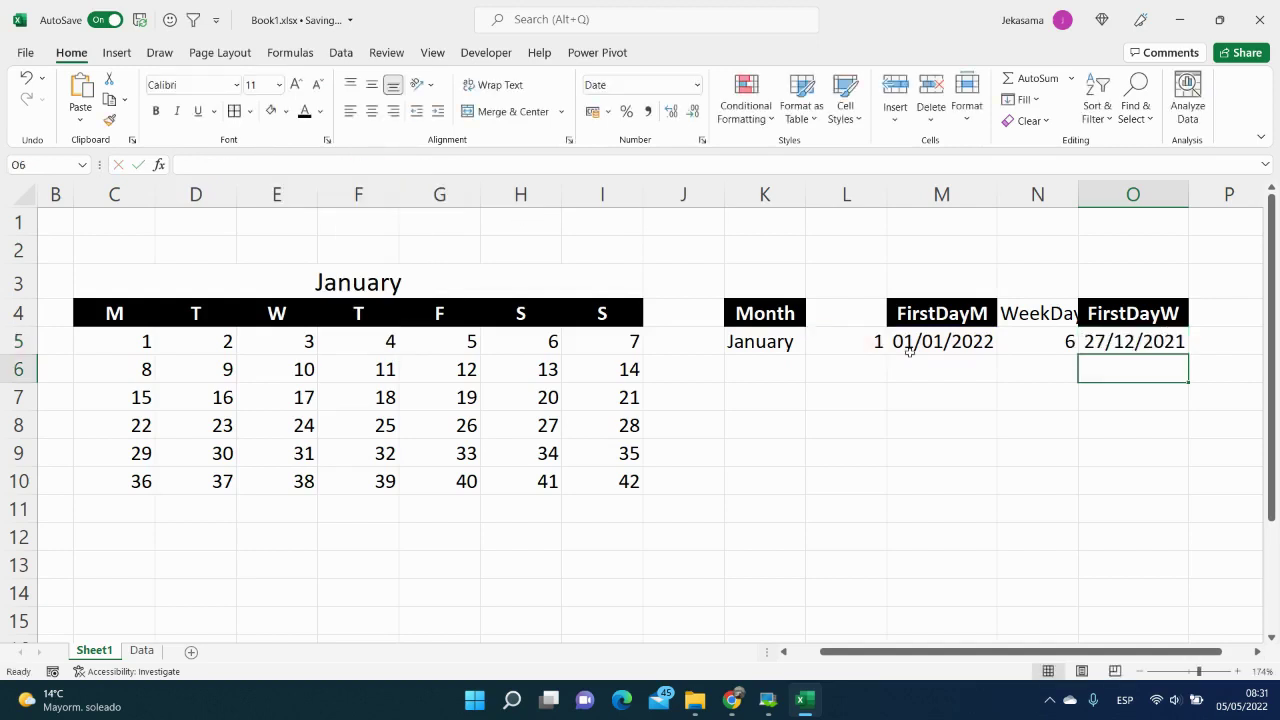
Step: Review the nested formula in O5 and copy the expression MATCH($A$2,Data!$B$3:$B$14,0) from L5's formula
{"action": "double_click", "coordinate": [1090, 339]}
{"action": "left_click_drag", "start_coordinate": [978, 661], "coordinate": [950, 661]}
{"action": "left_click_drag", "start_coordinate": [802, 651], "coordinate": [861, 640]}
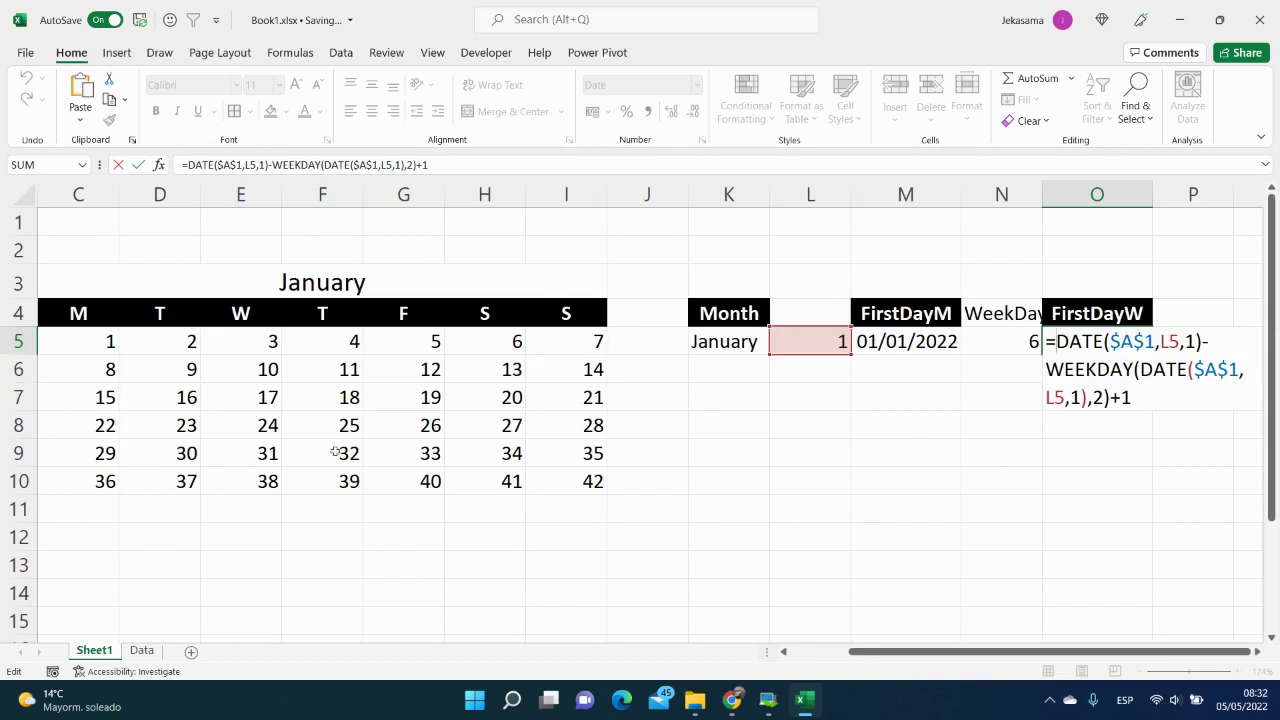
{"action": "key", "text": "ctrl+Return"}
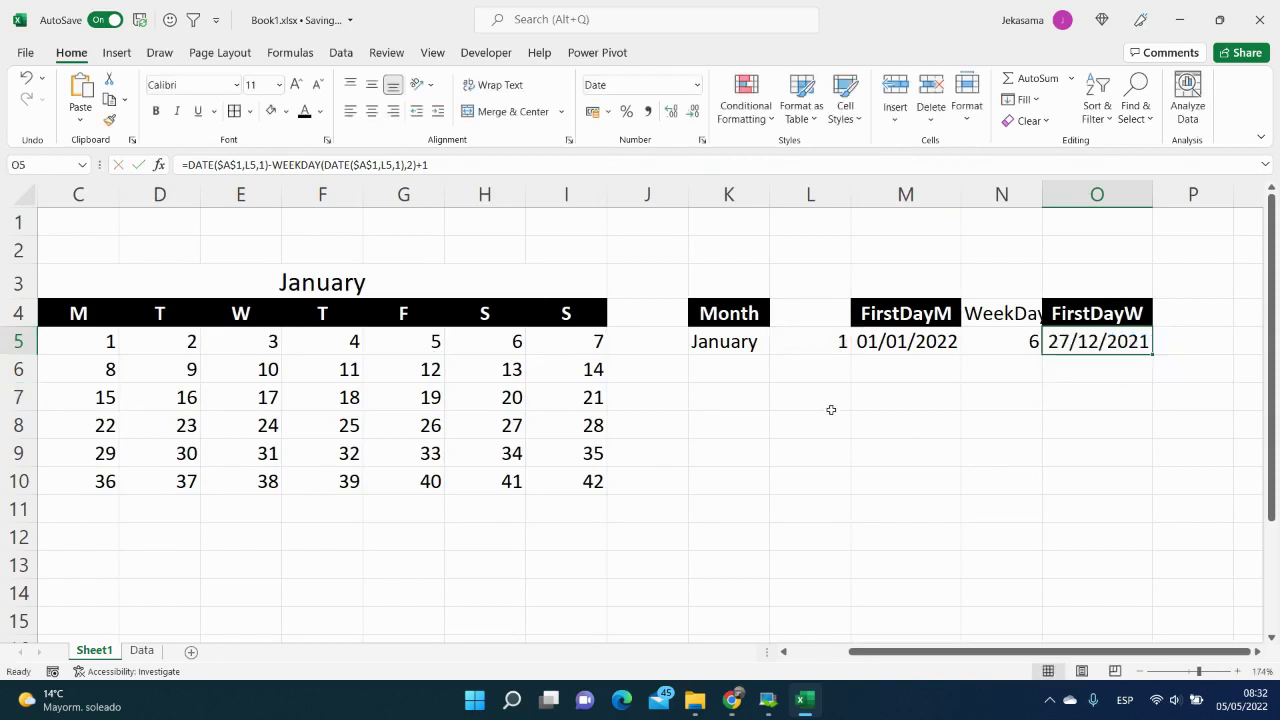
{"action": "left_click", "coordinate": [827, 347]}
{"action": "left_click_drag", "start_coordinate": [363, 164], "coordinate": [190, 164]}
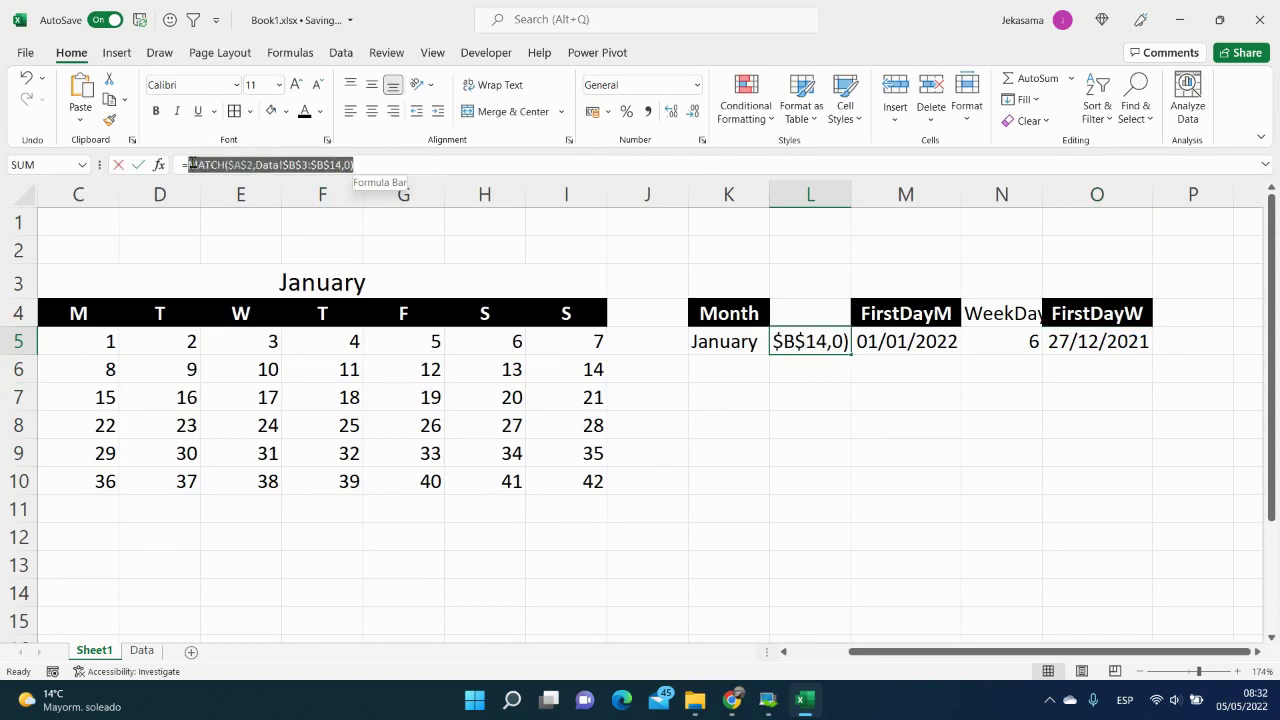
{"action": "key", "text": "ctrl+c"}
{"action": "key", "text": "Escape"}
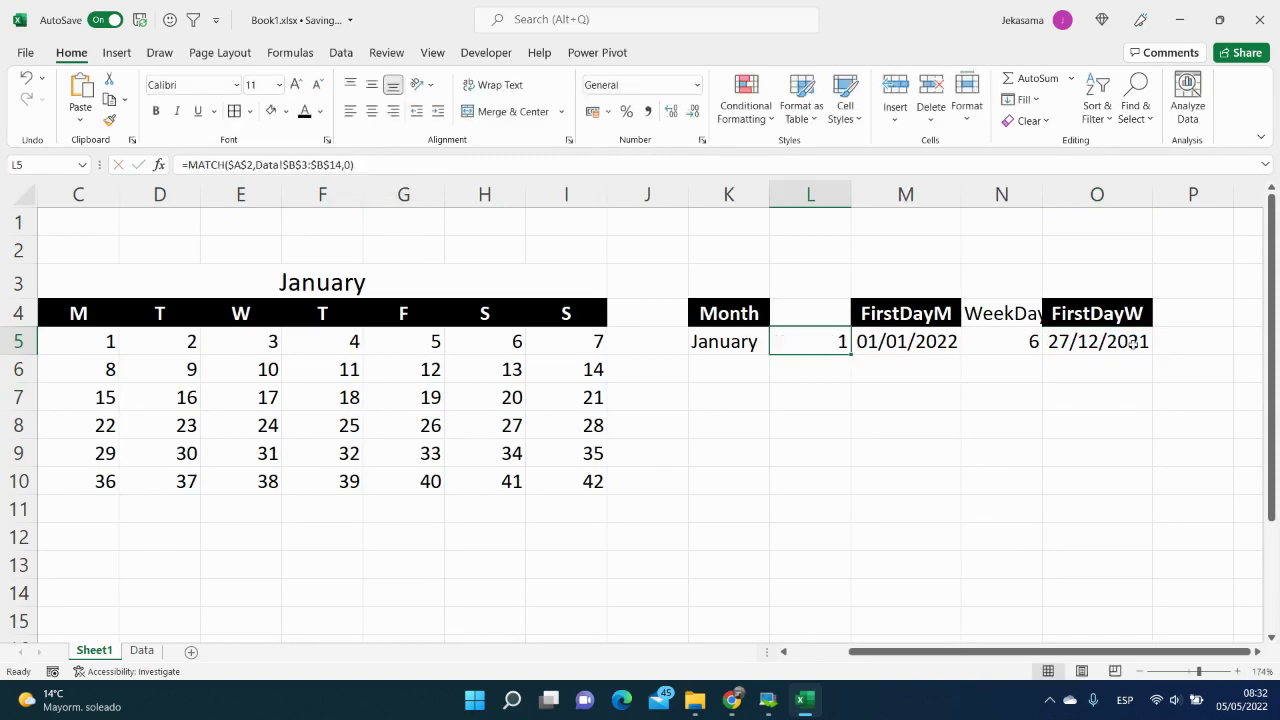
Step: Replace the L5 reference inside the WEEKDAY part of O5's formula with MATCH($A$2,Data!$B$3:$B$14,0)
{"action": "key", "text": "Right"}
{"action": "key", "text": "Right"}
{"action": "key", "text": "Right"}
{"action": "left_click", "coordinate": [392, 164]}
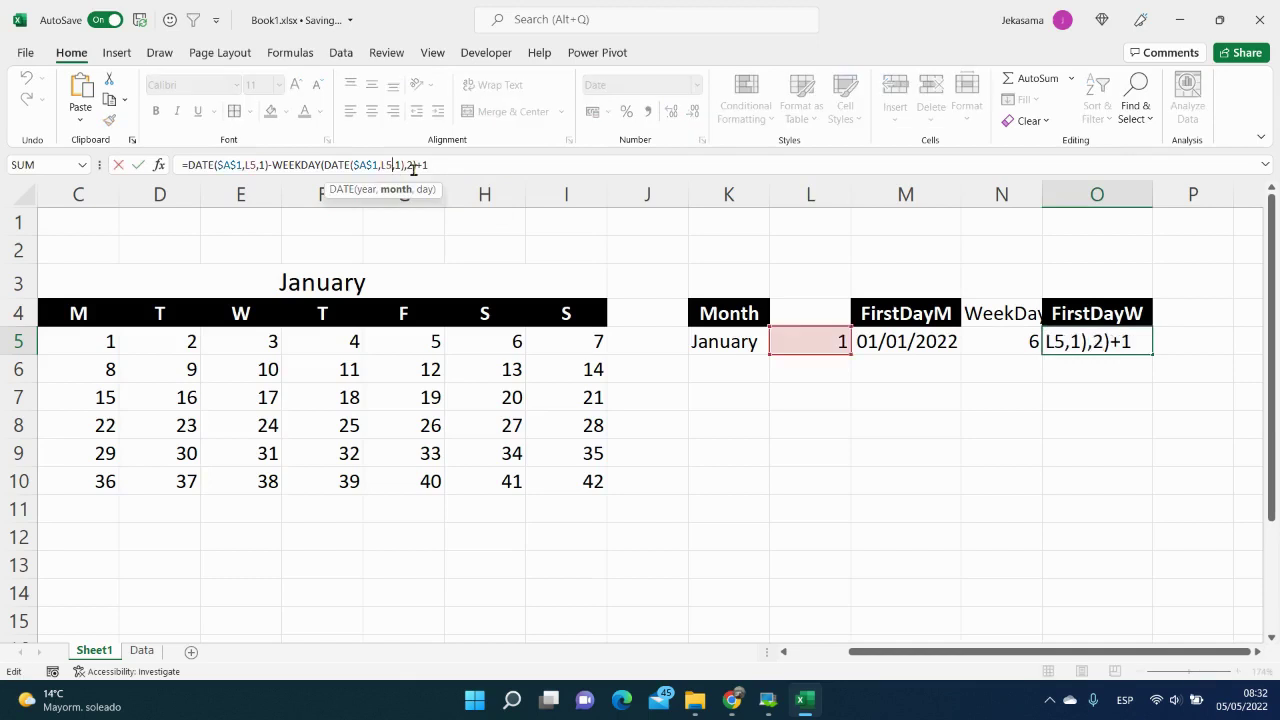
{"action": "key", "text": "BackSpace"}
{"action": "key", "text": "BackSpace"}
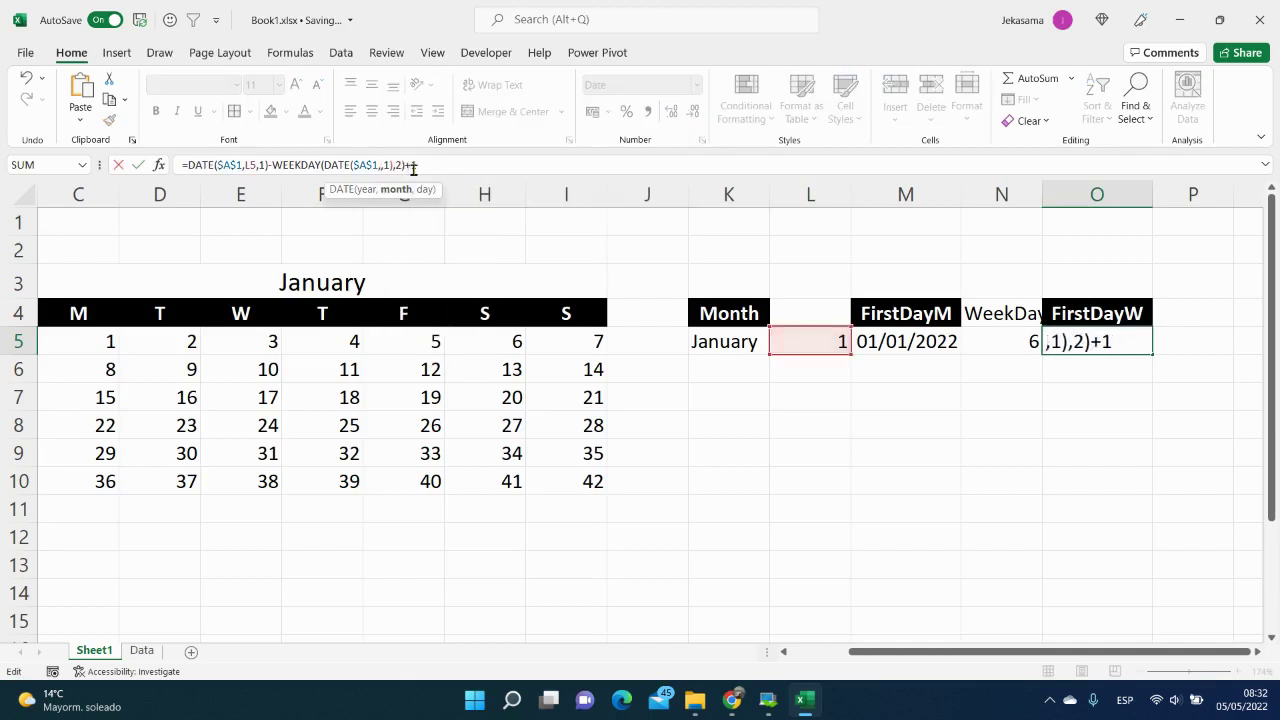
{"action": "key", "text": "ctrl+v"}
Step: Replace the remaining L5 reference in the leading DATE function of O5's formula with MATCH($A$2,Data!$B$3:$B$14,0)
{"action": "left_click", "coordinate": [259, 164]}
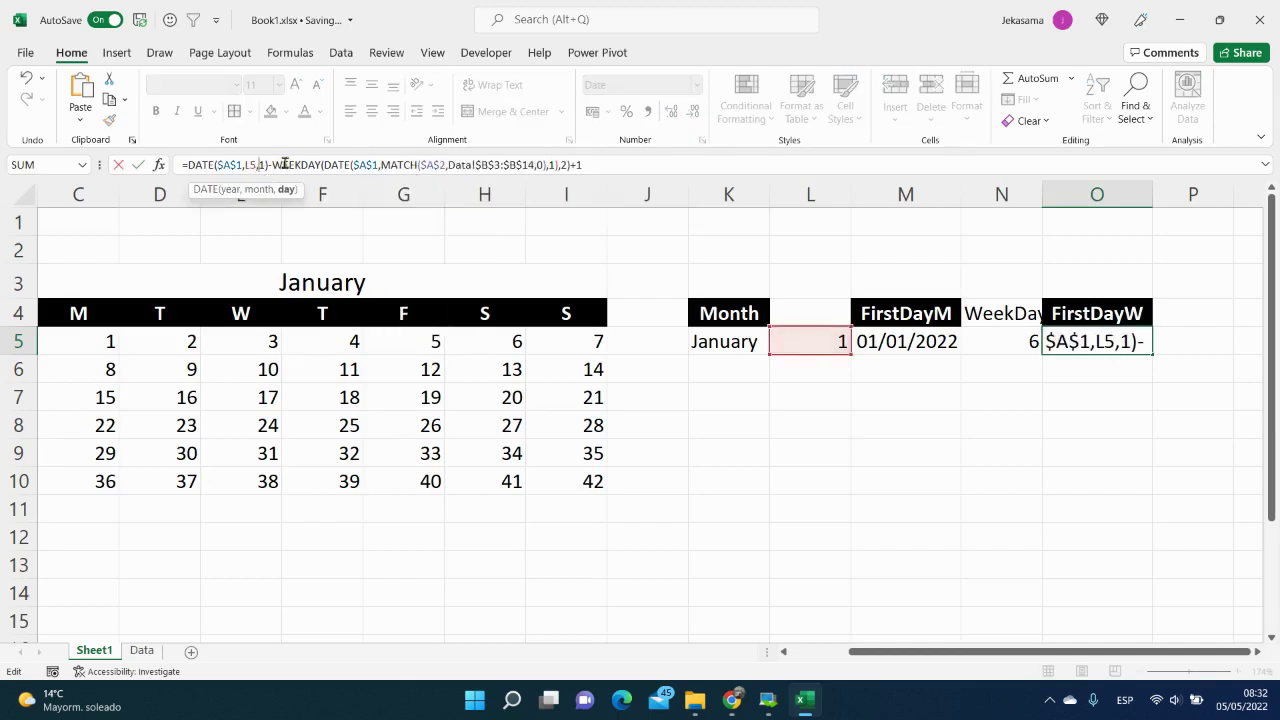
{"action": "key", "text": "Left"}
{"action": "key", "text": "BackSpace"}
{"action": "key", "text": "BackSpace"}
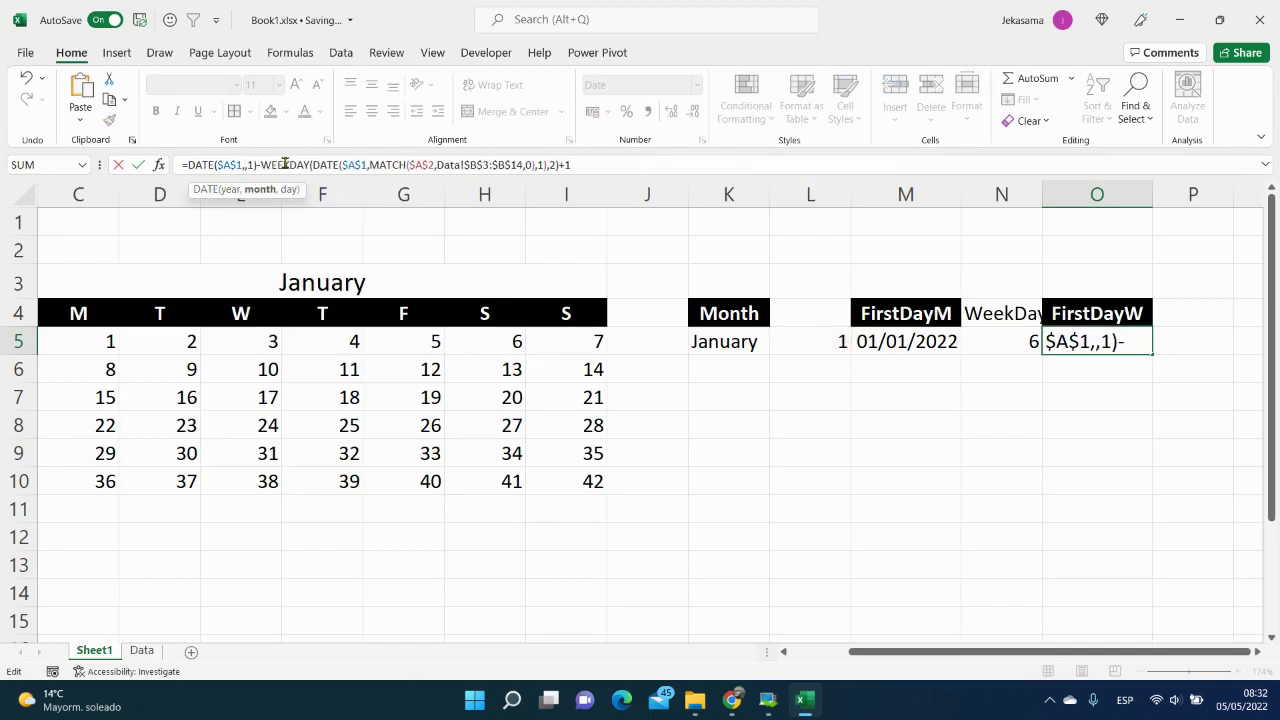
{"action": "key", "text": "ctrl+v"}
{"action": "key", "text": "Return"}
Step: Complete O5's nested first-week-date formula and copy its whole expression without the equals sign
{"action": "key", "text": "Up"}
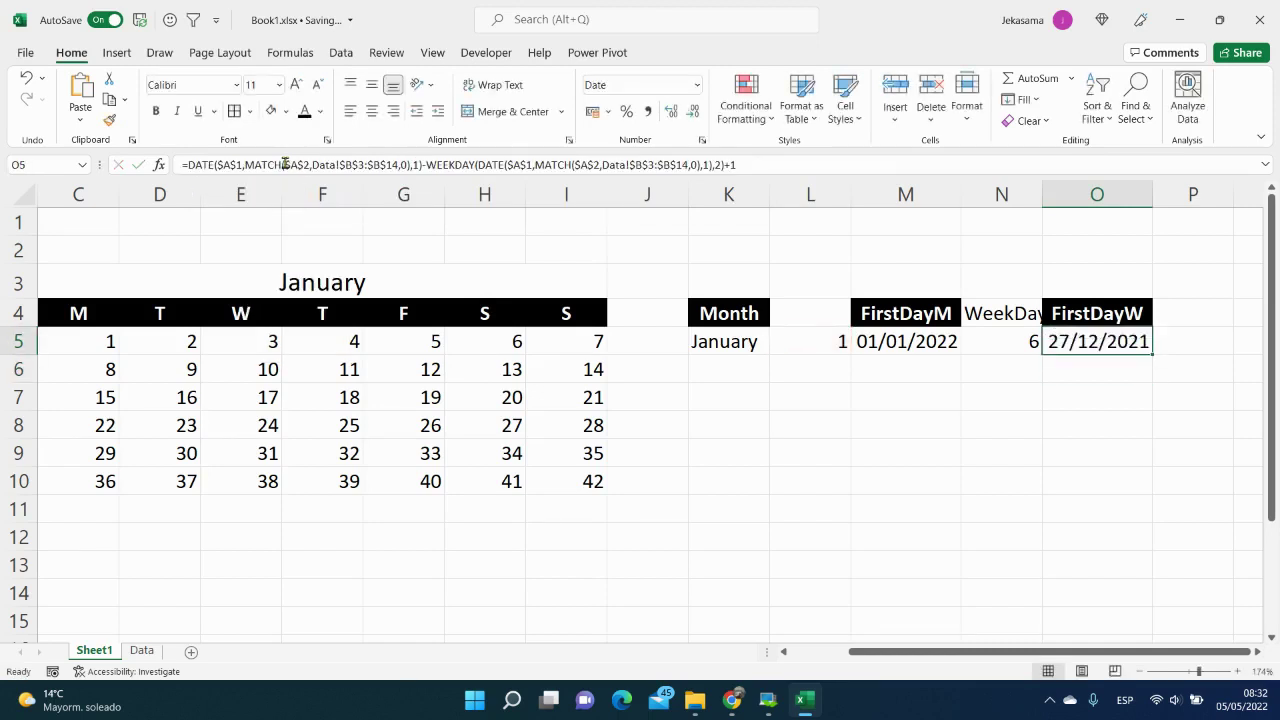
{"action": "left_click_drag", "start_coordinate": [742, 165], "coordinate": [190, 158]}
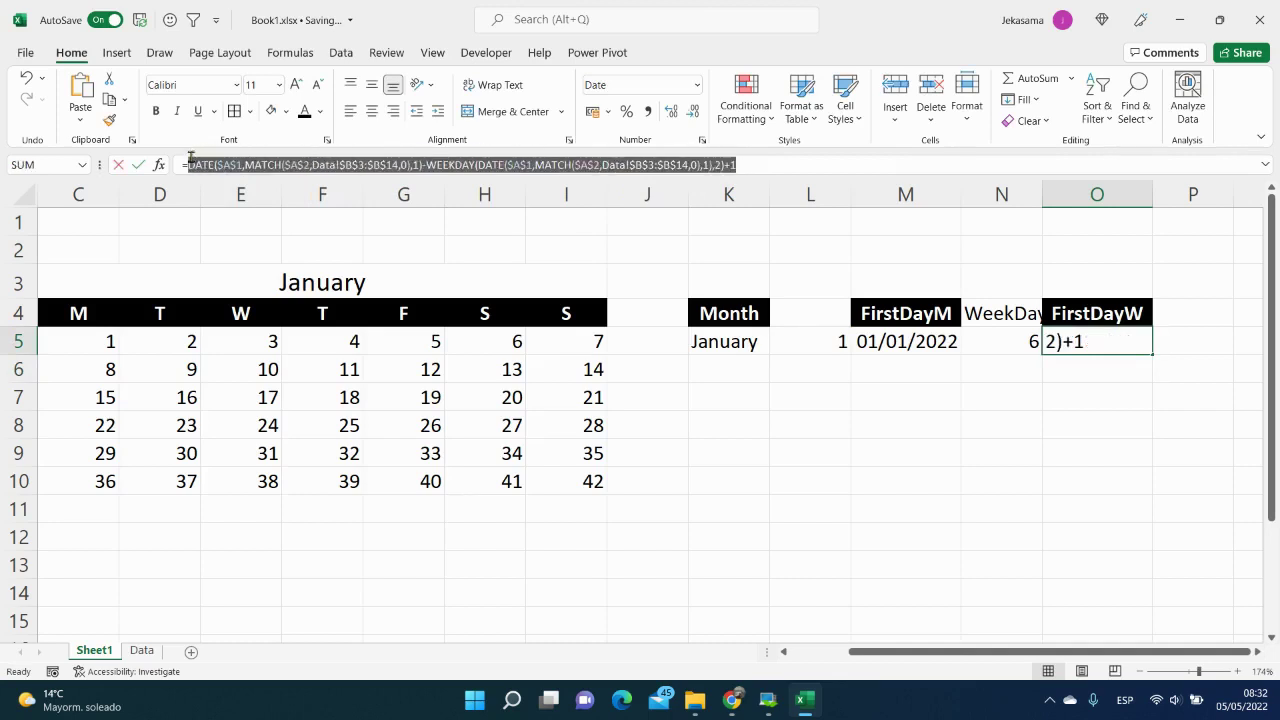
{"action": "key", "text": "Escape"}
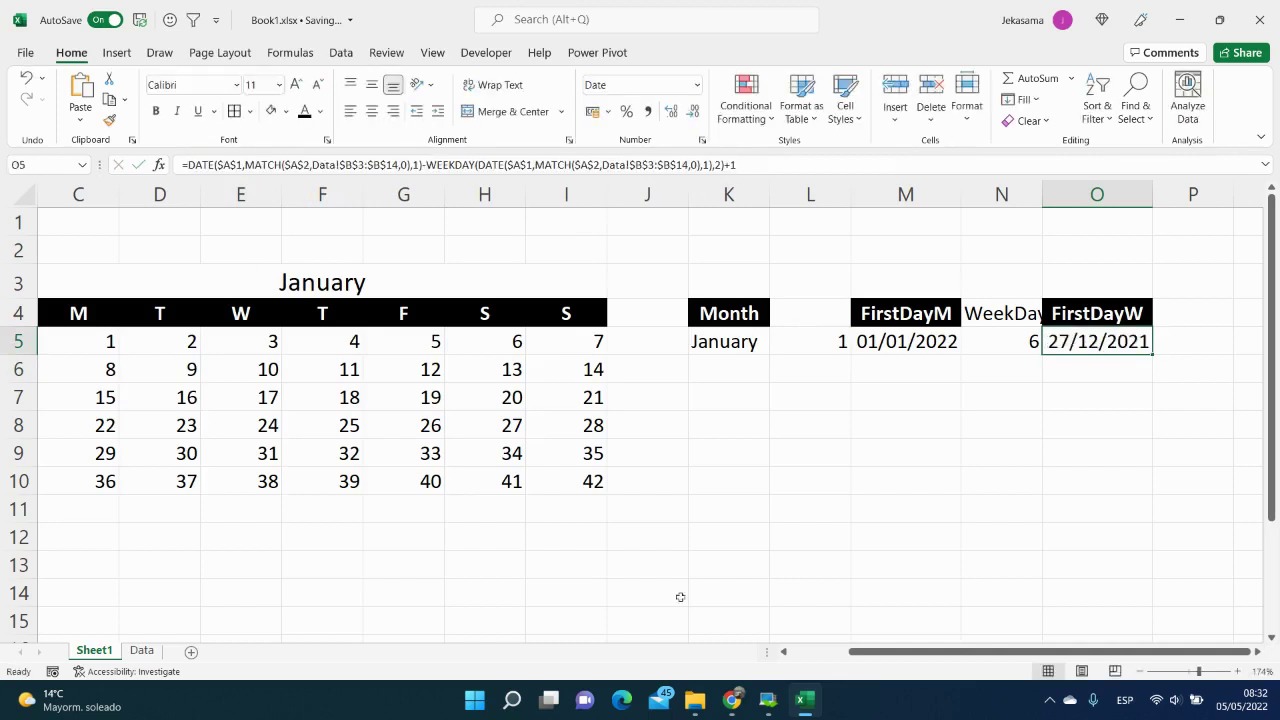
Step: Replace the start argument of the SEQUENCE formula in C5 with the copied first-week-date expression
{"action": "left_click_drag", "start_coordinate": [875, 654], "coordinate": [758, 645]}
{"action": "left_click", "coordinate": [224, 341]}
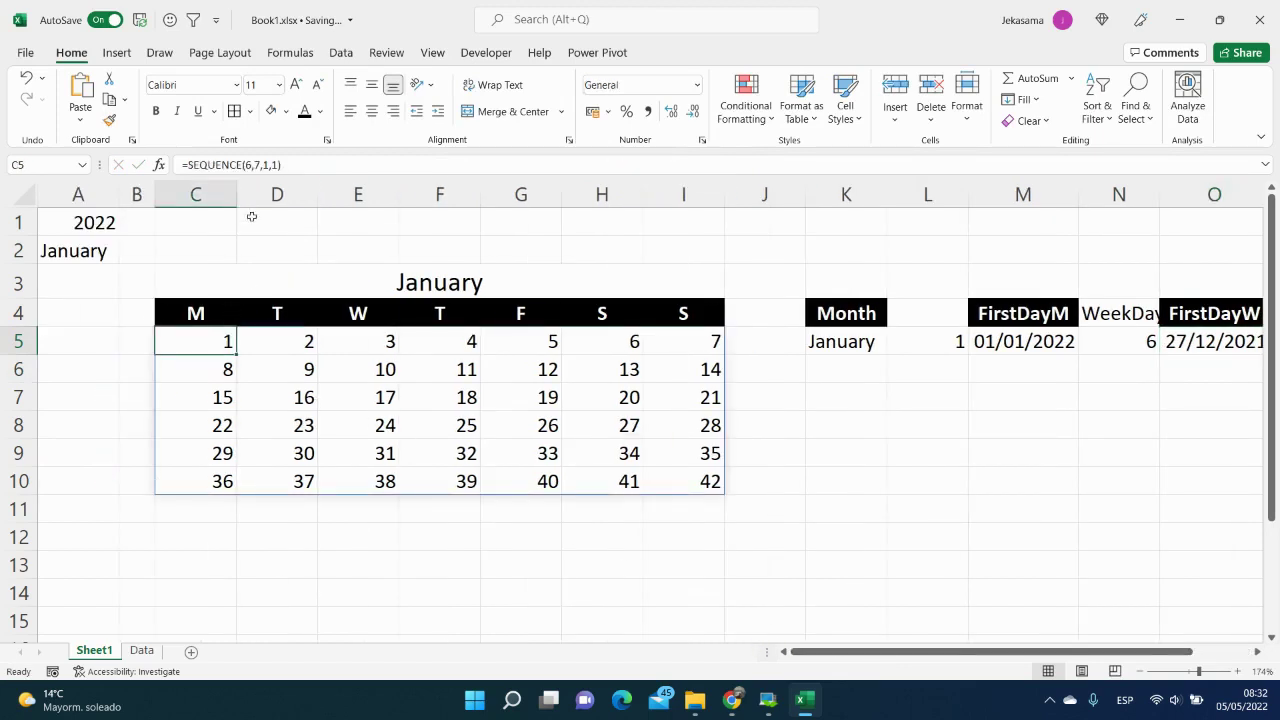
{"action": "left_click", "coordinate": [253, 165]}
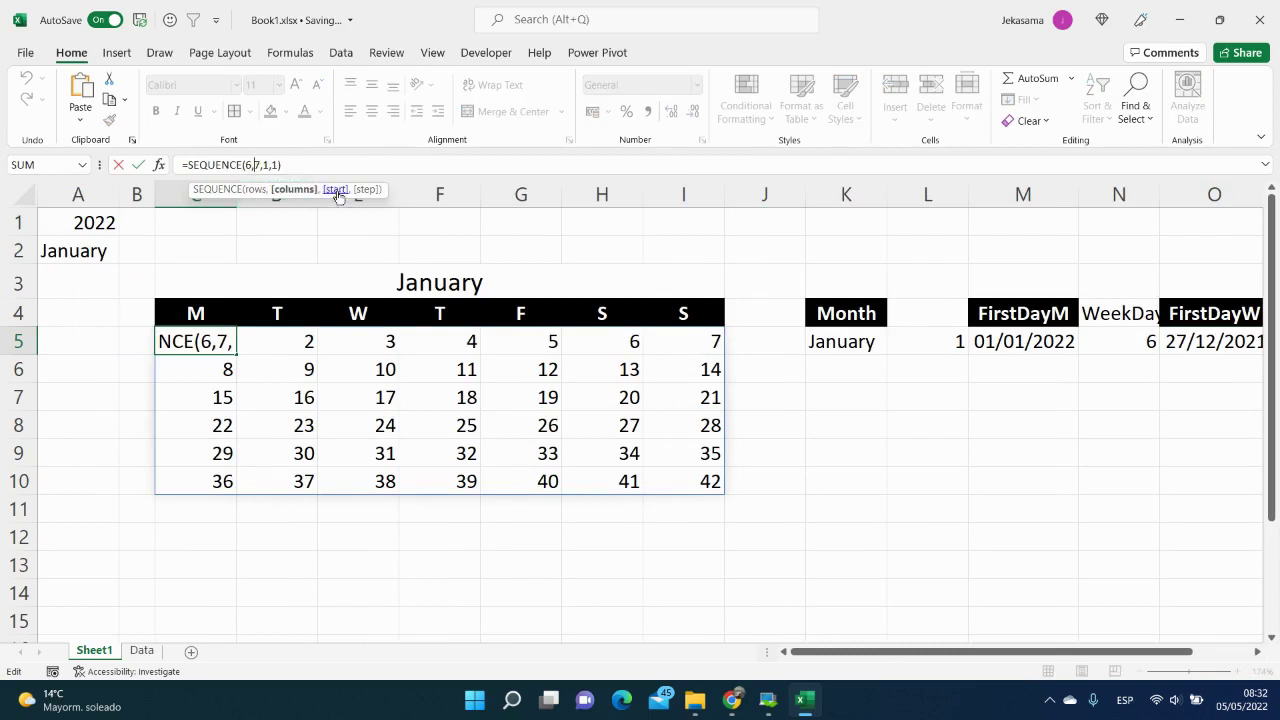
{"action": "left_click", "coordinate": [268, 165]}
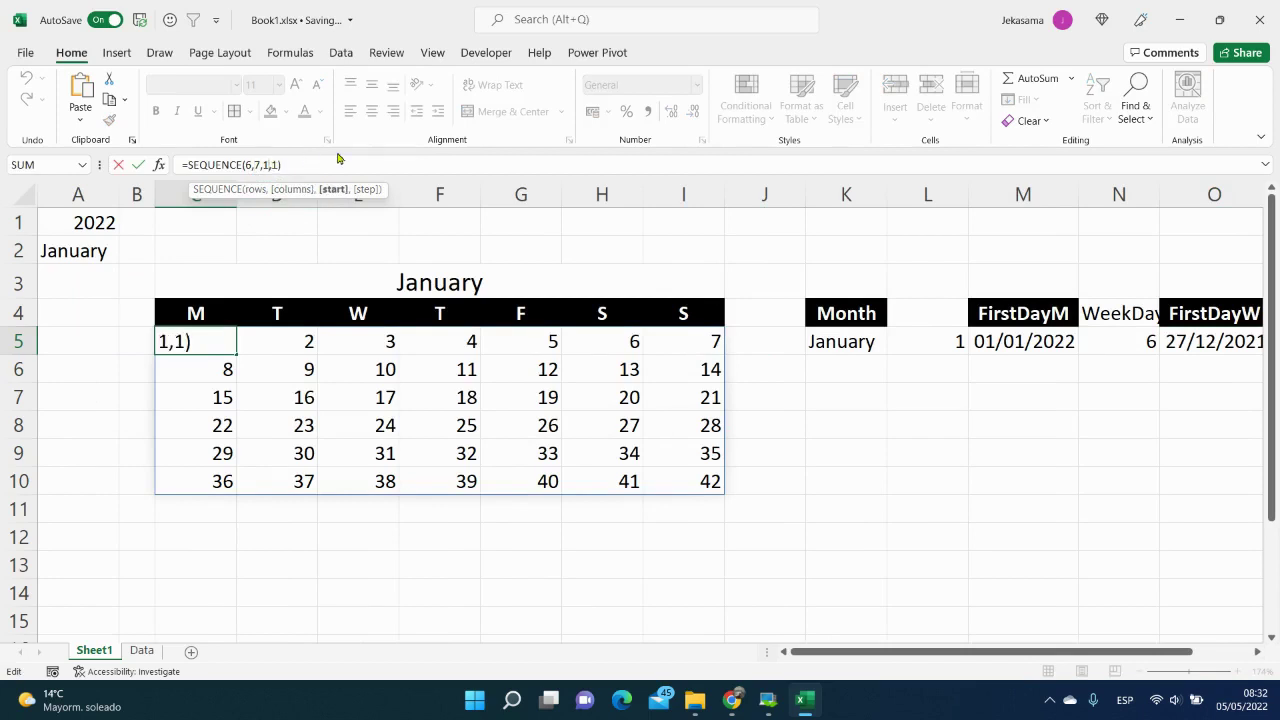
{"action": "key", "text": "BackSpace"}
{"action": "key", "text": "ctrl+v"}
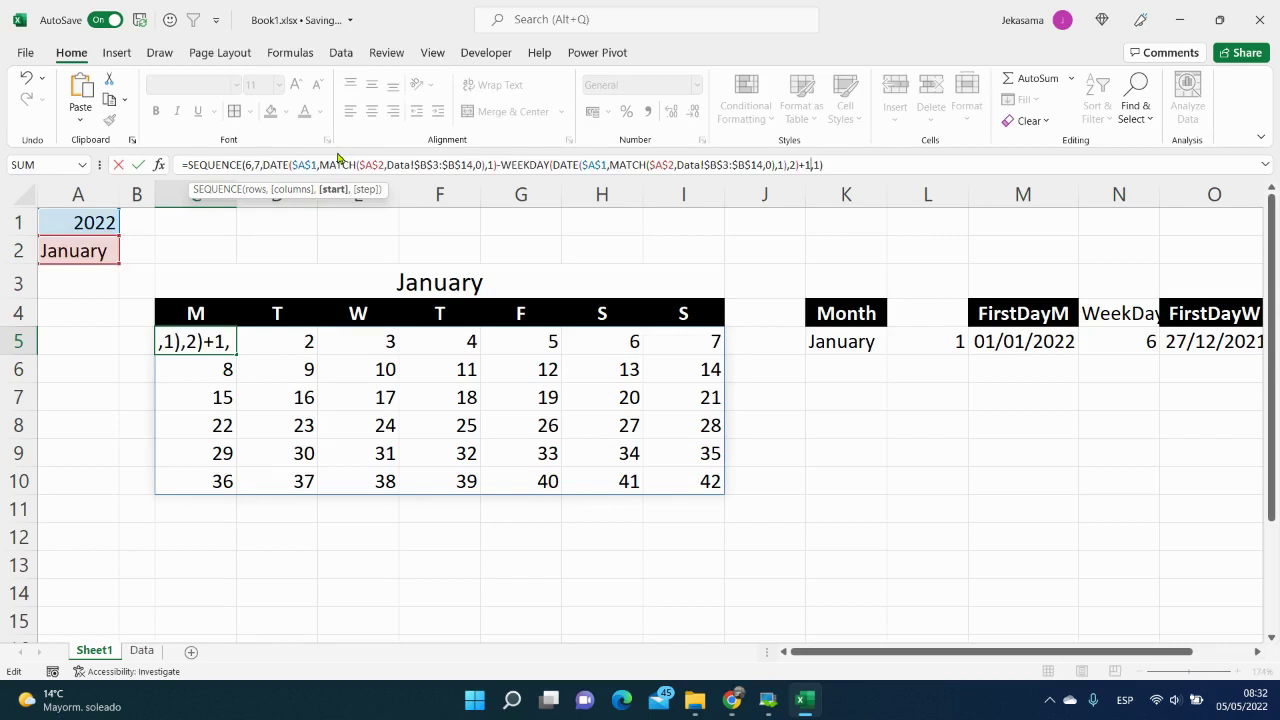
{"action": "key", "text": "Return"}
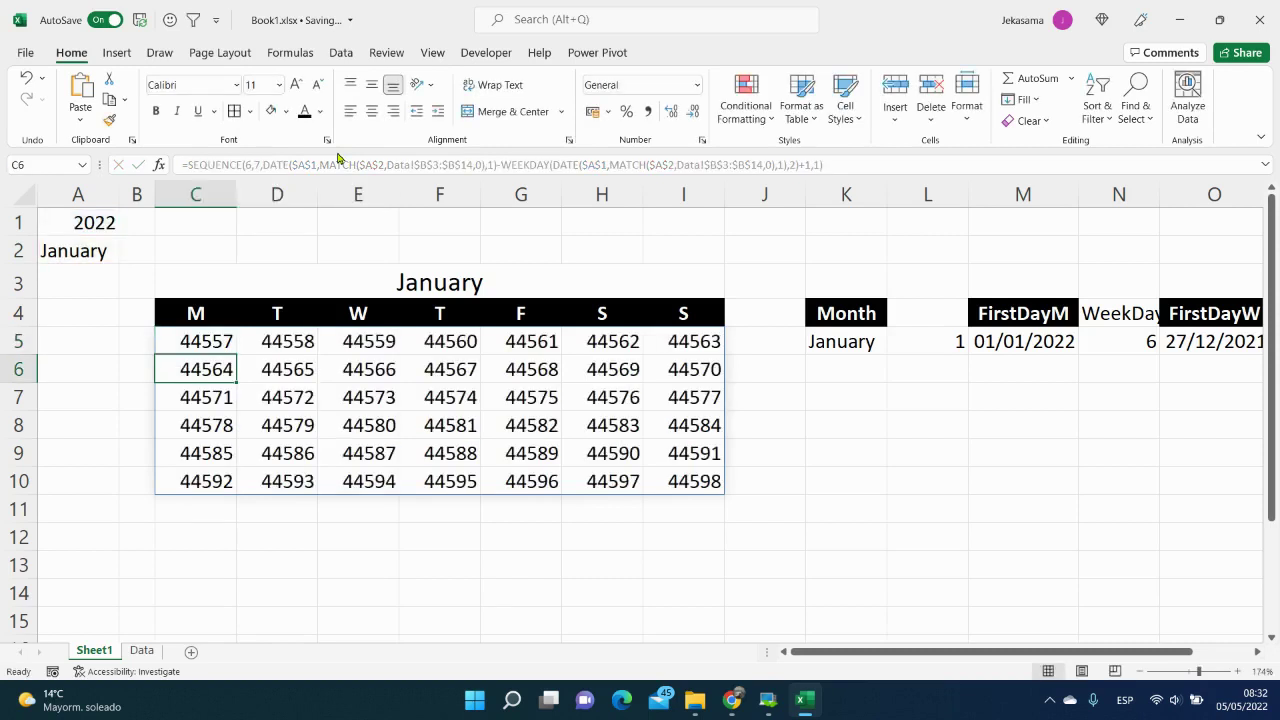
Step: Apply the custom number format DD to all the calendar dates in C5:I10 and centre them horizontally
{"action": "key", "text": "ctrl+slash"}
{"action": "right_click", "coordinate": [306, 425]}
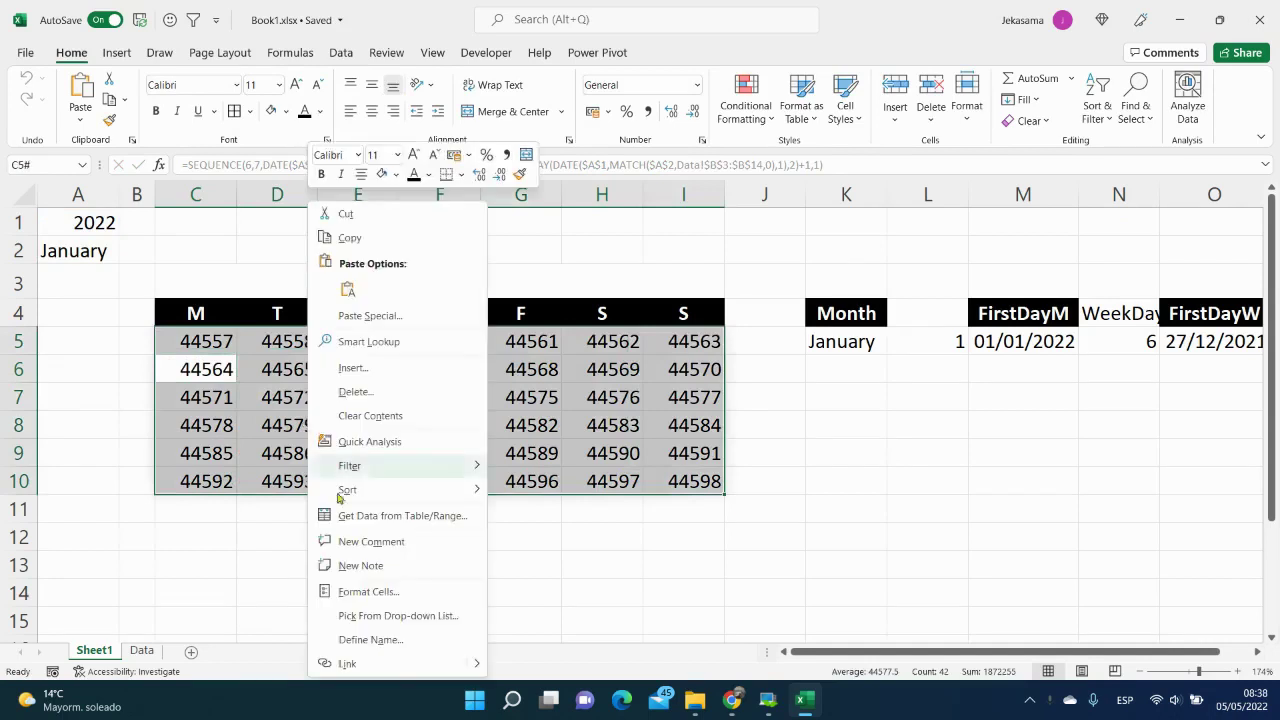
{"action": "left_click", "coordinate": [373, 591]}
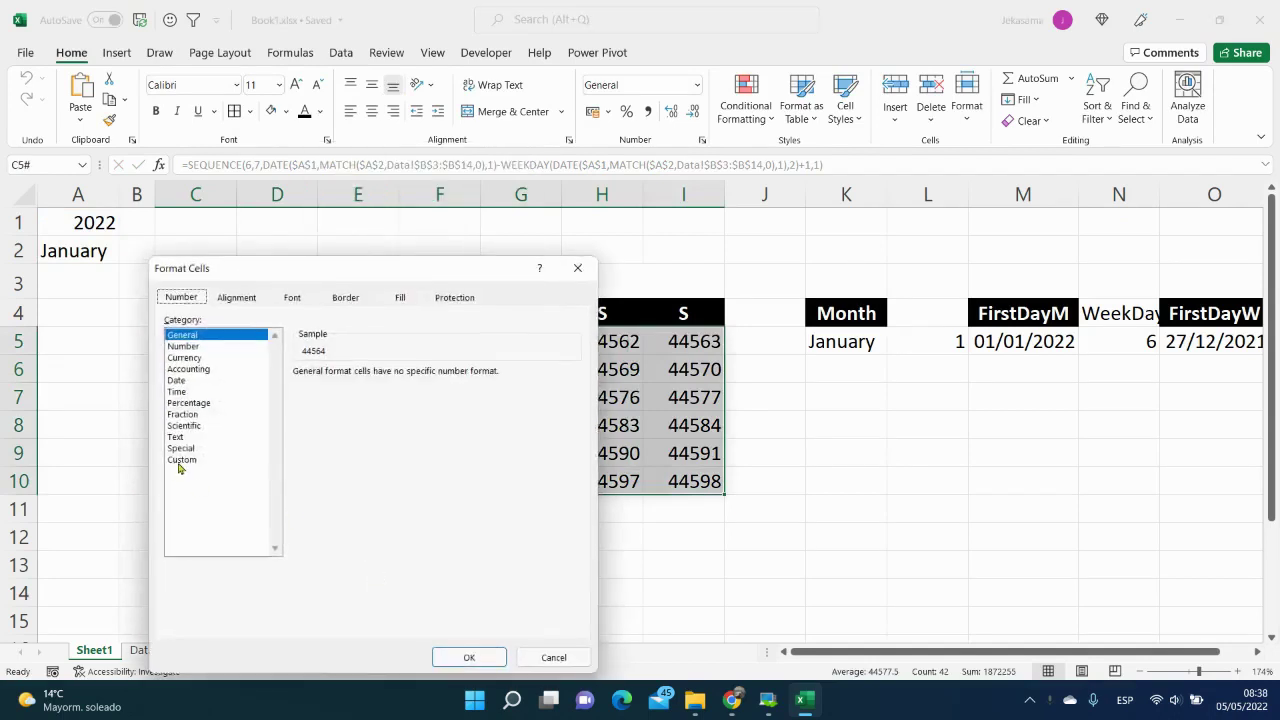
{"action": "left_click", "coordinate": [180, 461]}
{"action": "left_click_drag", "start_coordinate": [340, 387], "coordinate": [290, 389]}
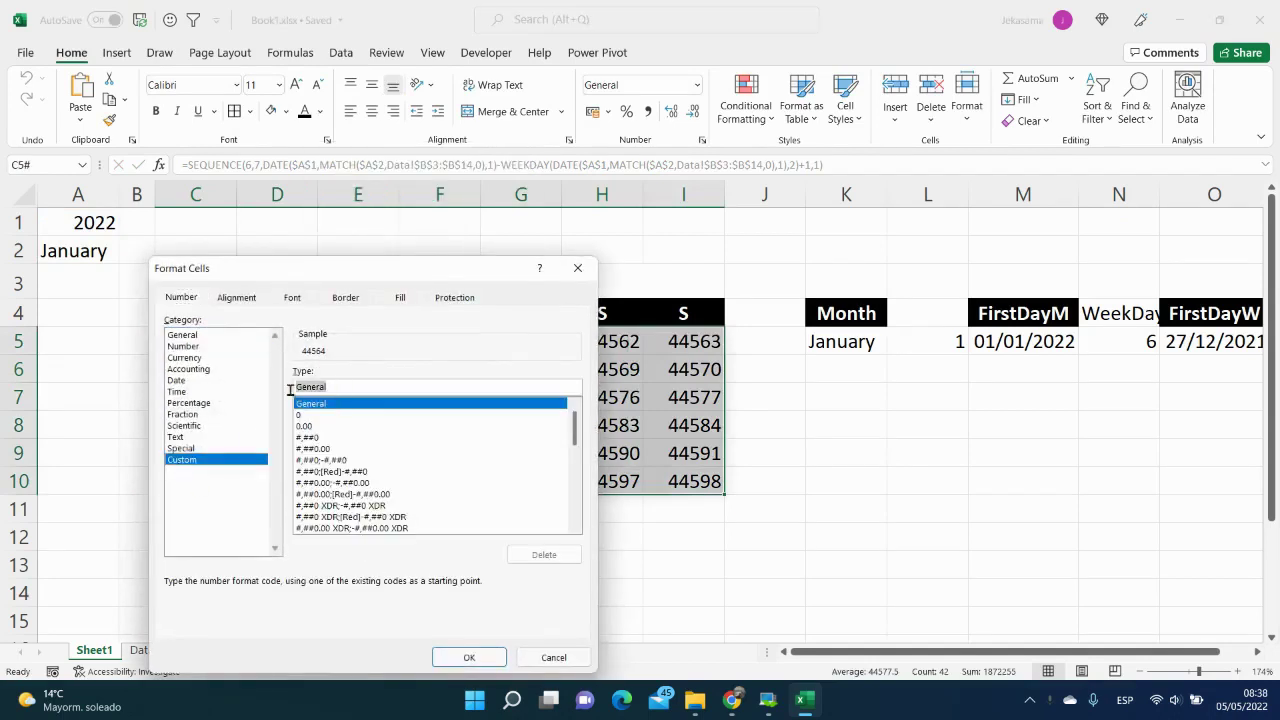
{"action": "type", "text": "DD"}
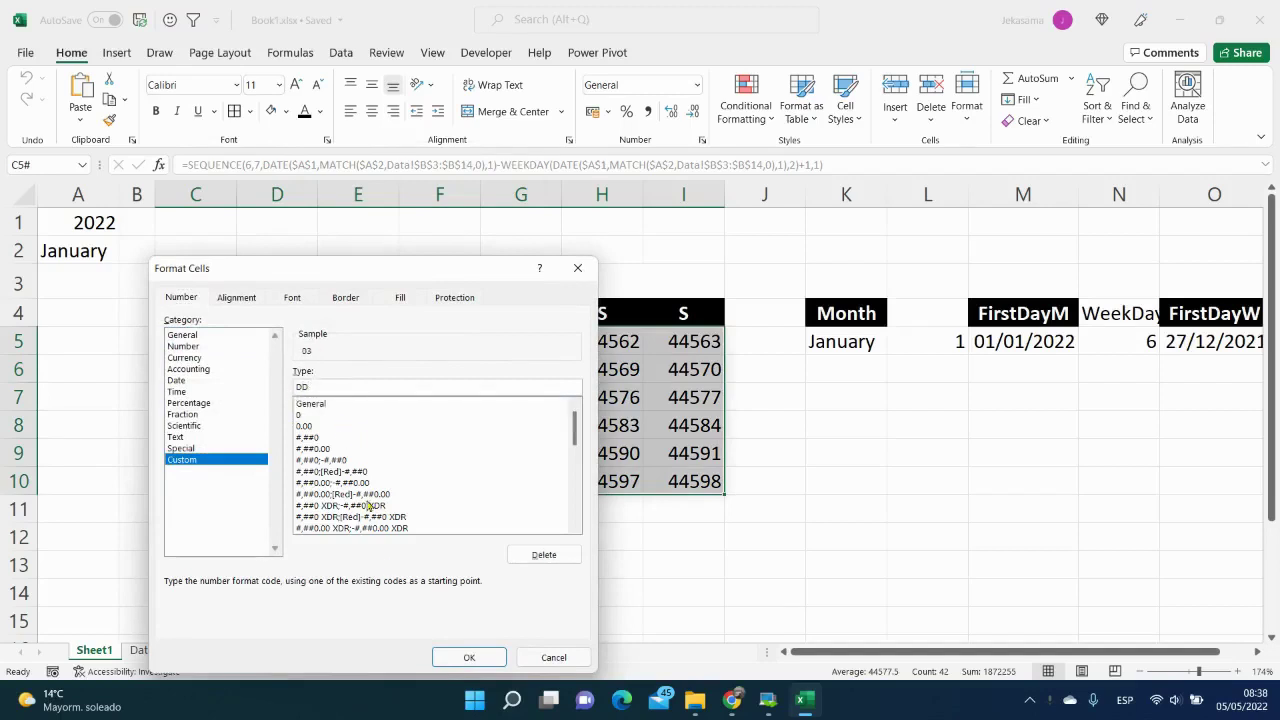
{"action": "left_click", "coordinate": [452, 660]}
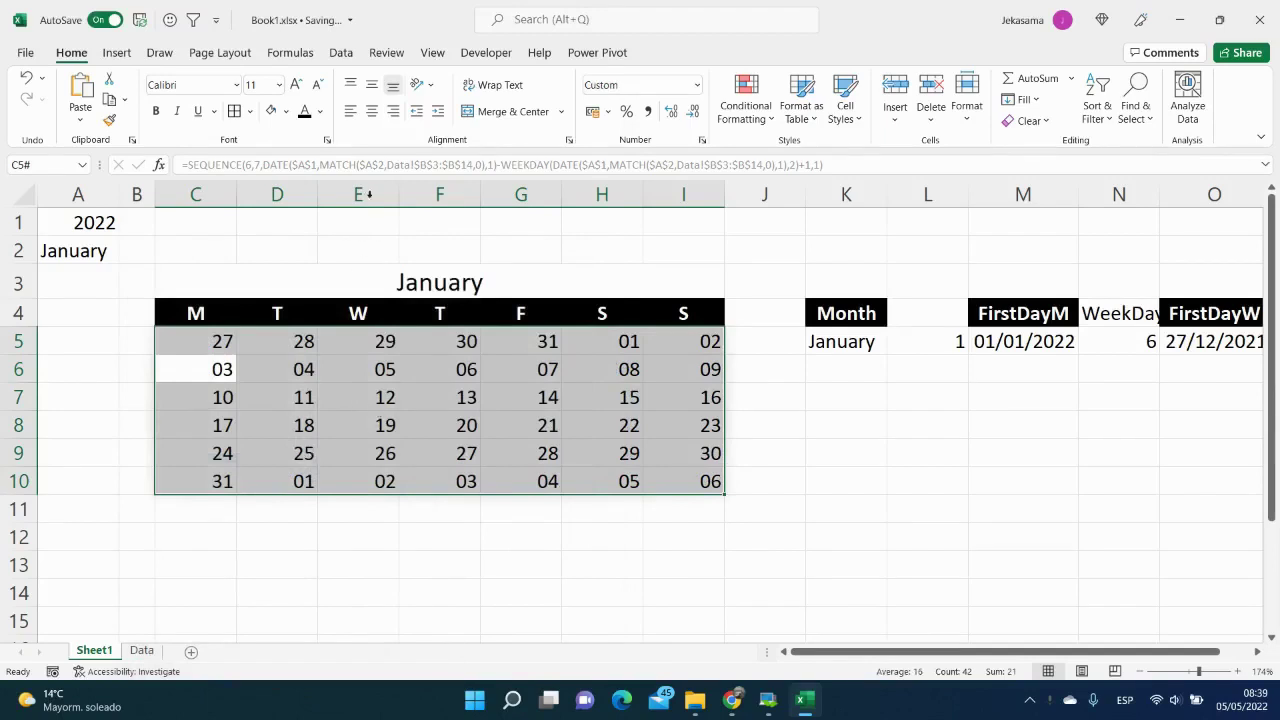
{"action": "left_click", "coordinate": [375, 116]}
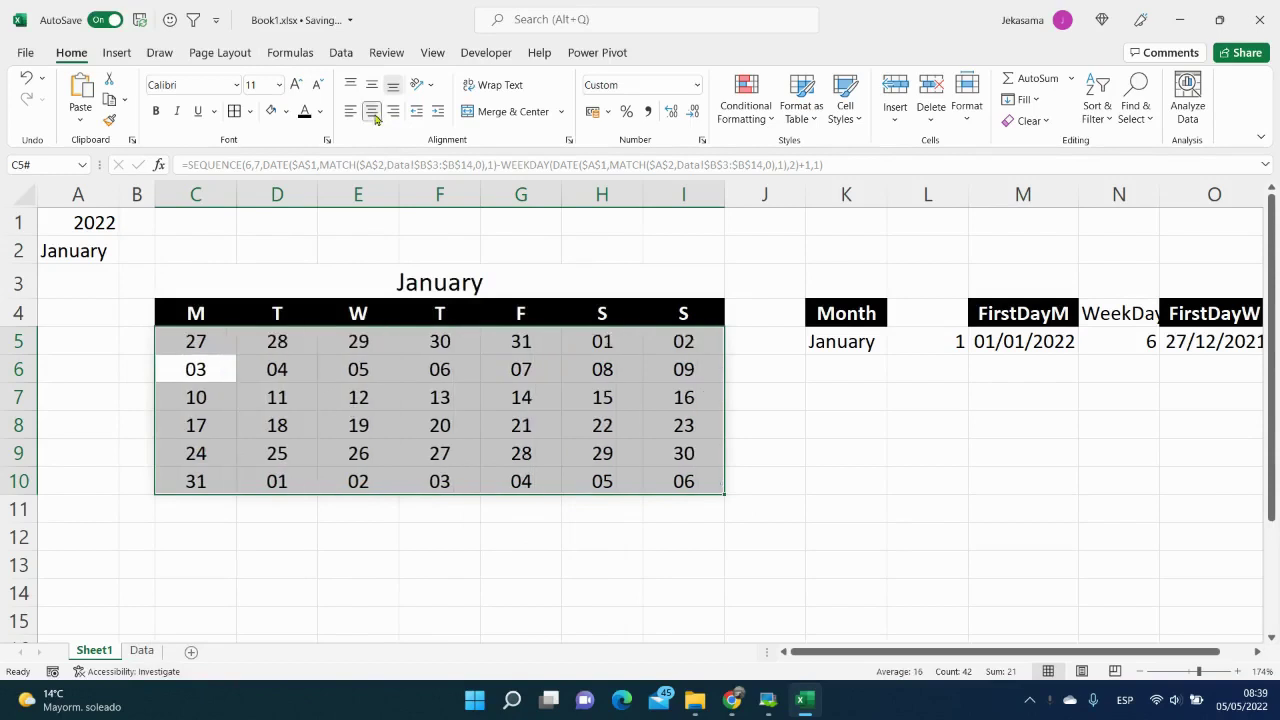
{"action": "left_click", "coordinate": [362, 507]}
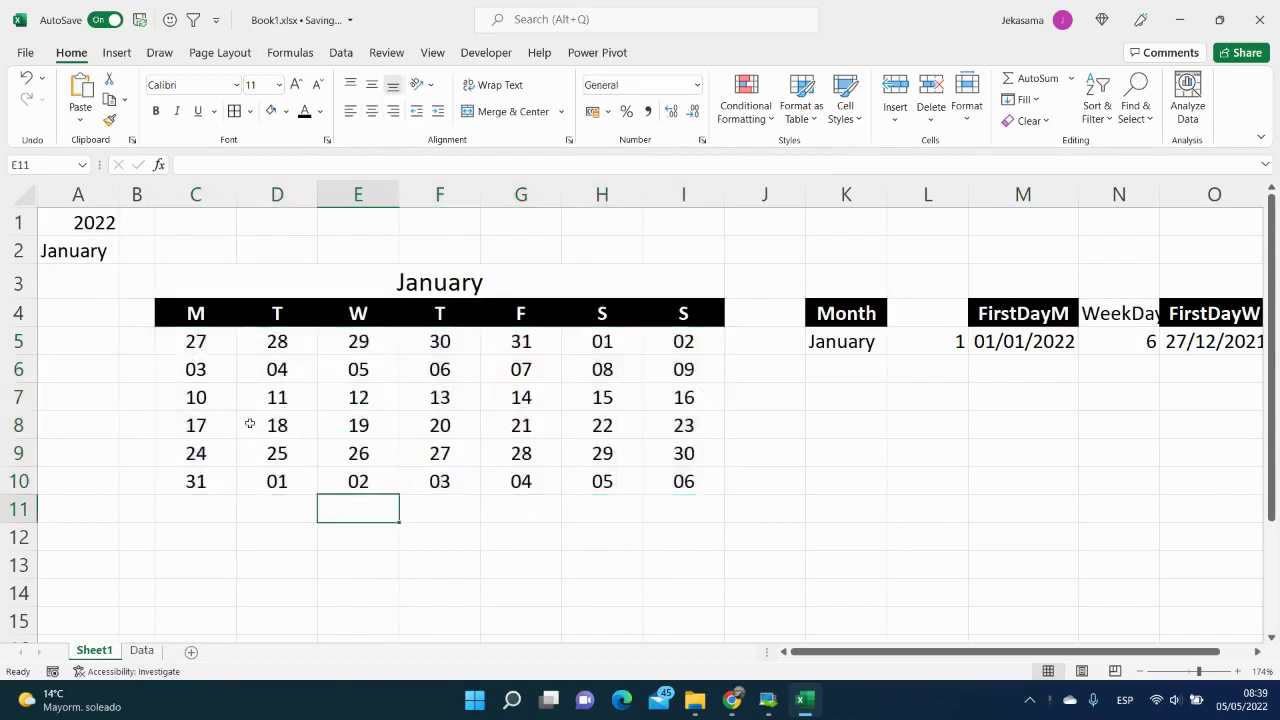
Step: Set the month in A2 to February to test the calendar
{"action": "left_click", "coordinate": [112, 254]}
{"action": "left_click", "coordinate": [124, 258]}
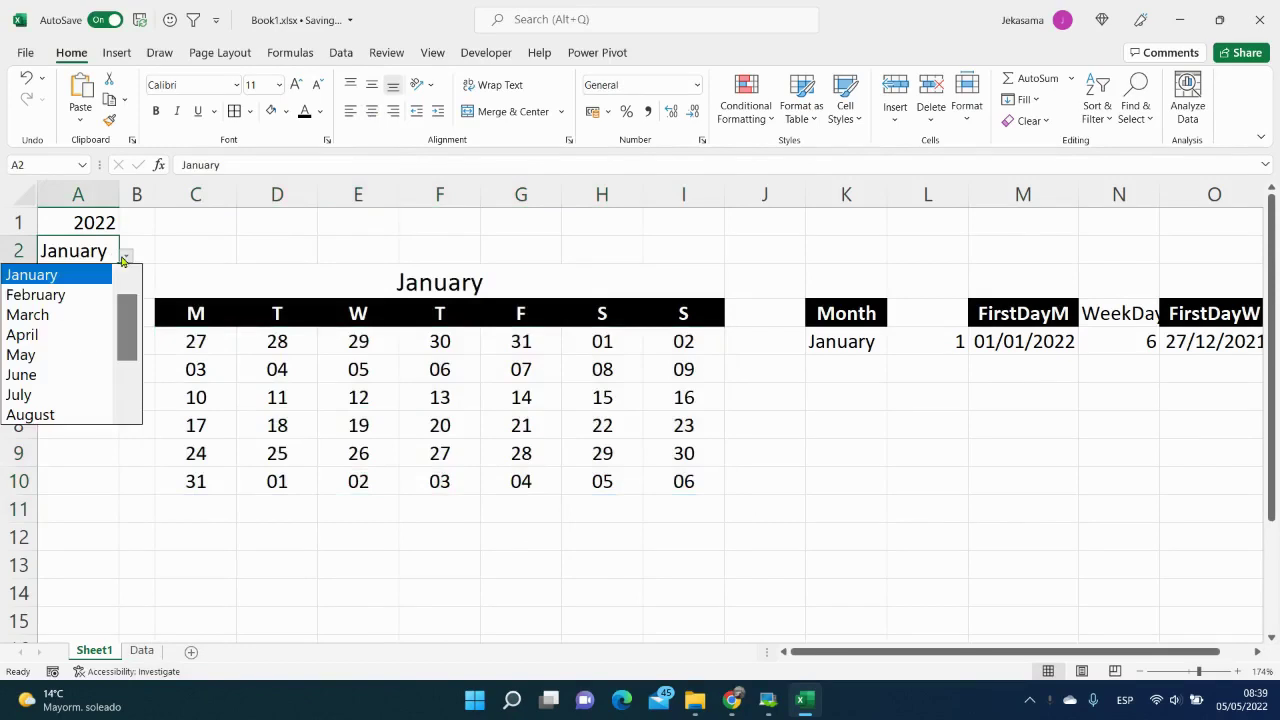
{"action": "left_click", "coordinate": [84, 292]}
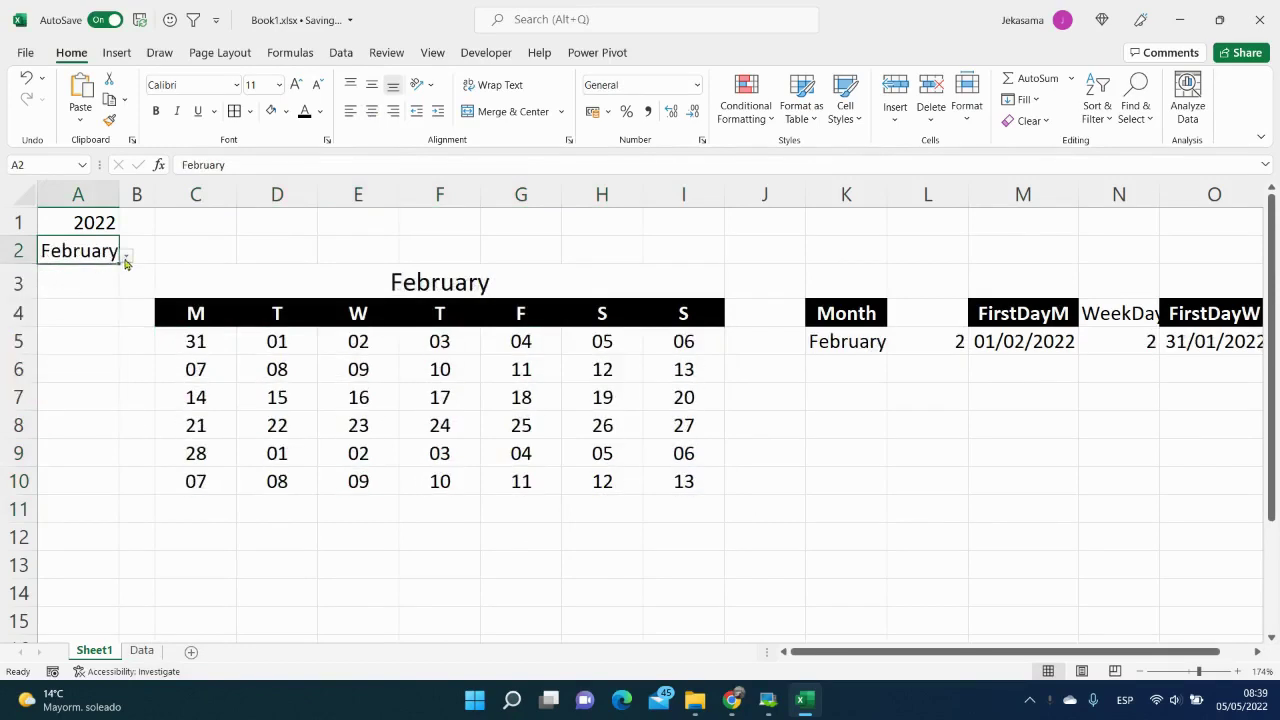
Step: Clear the helper contents in columns K to O and remove the black header formatting by applying K2's format over row 4
{"action": "left_click_drag", "start_coordinate": [817, 194], "coordinate": [1097, 194]}
{"action": "key", "text": "Delete"}
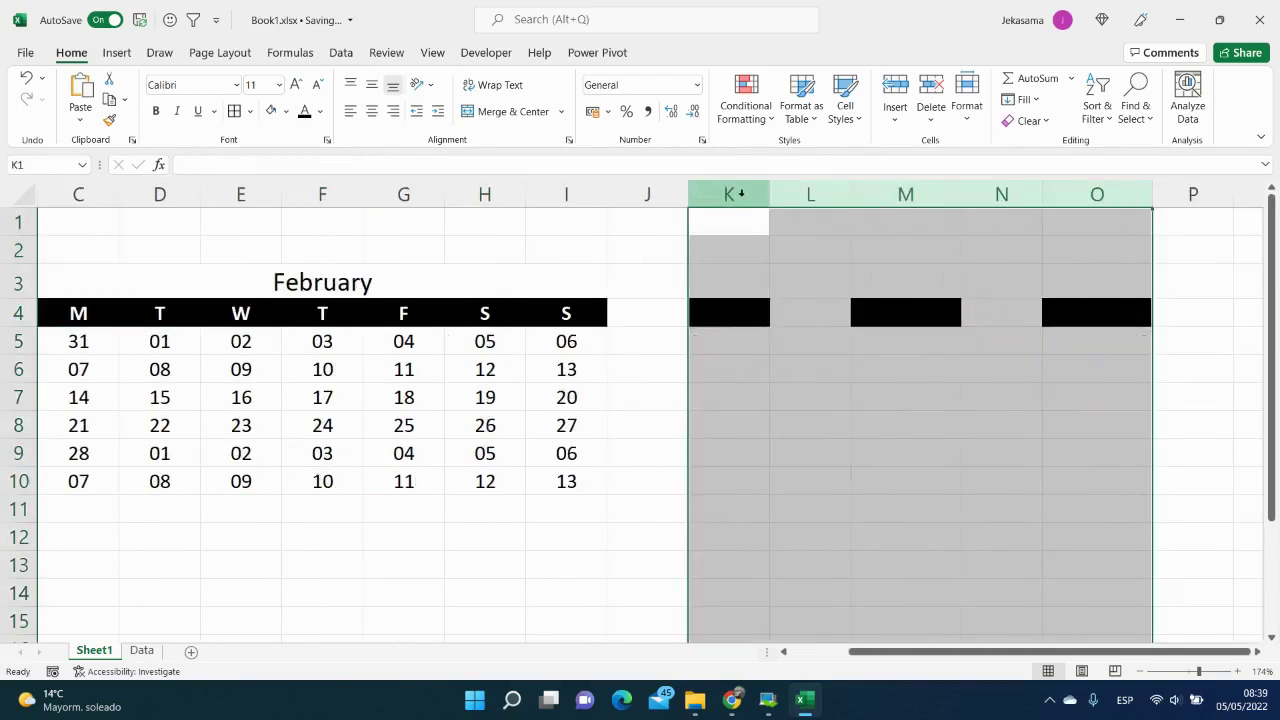
{"action": "left_click", "coordinate": [729, 249]}
{"action": "left_click", "coordinate": [109, 121]}
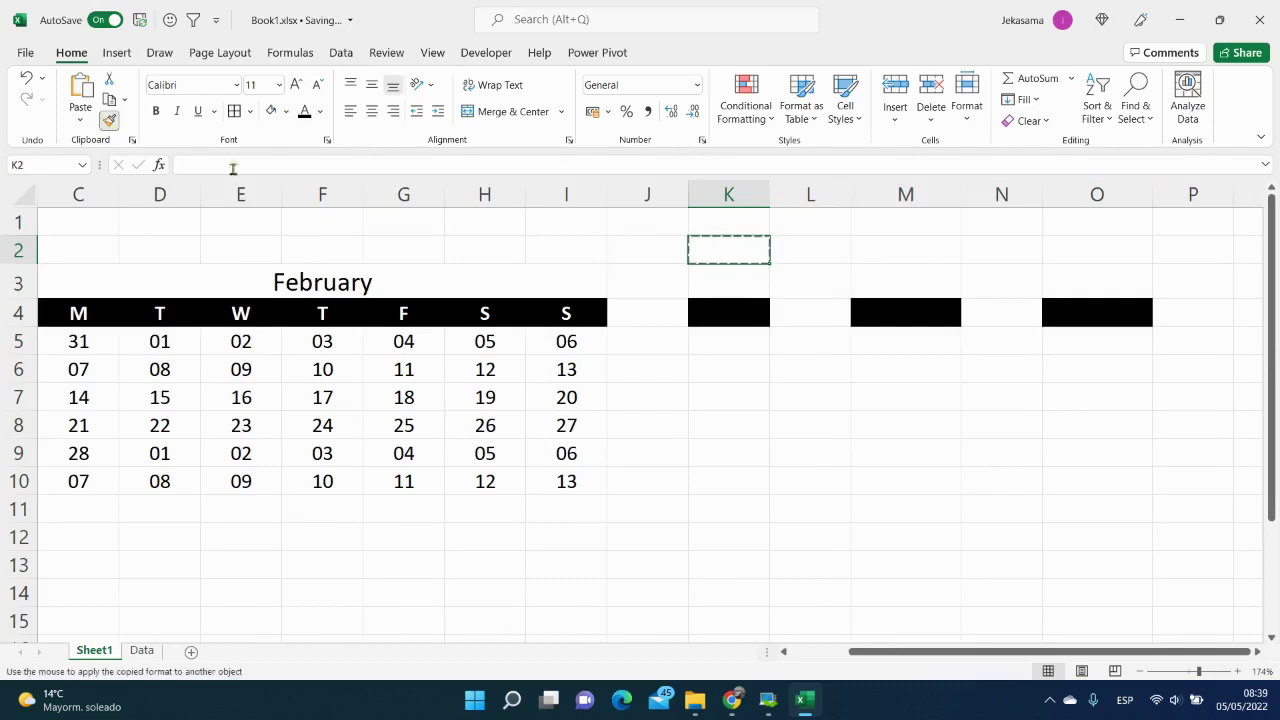
{"action": "left_click_drag", "start_coordinate": [726, 288], "coordinate": [1097, 312]}
{"action": "left_click", "coordinate": [1083, 430]}
{"action": "left_click_drag", "start_coordinate": [1063, 650], "coordinate": [1005, 651]}
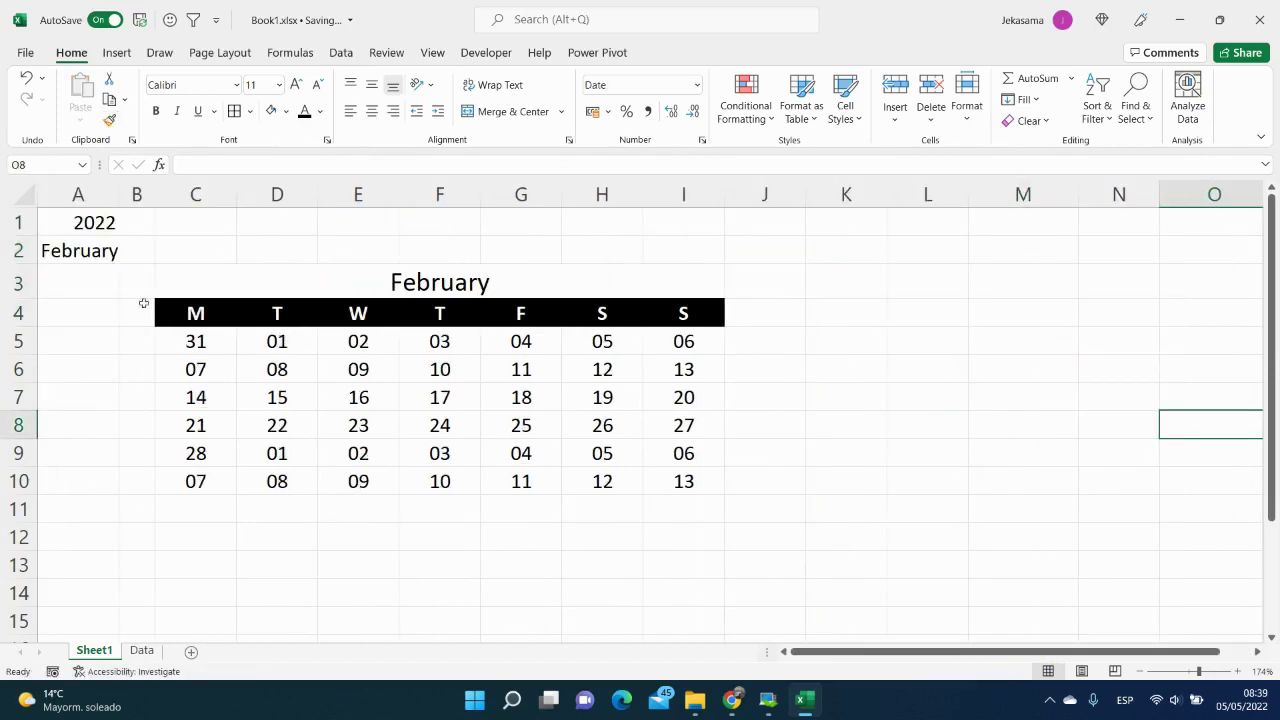
Step: Test the calendar by changing the month in A2 to April and to August
{"action": "left_click", "coordinate": [88, 250]}
{"action": "left_click", "coordinate": [126, 256]}
{"action": "key", "text": "Escape"}
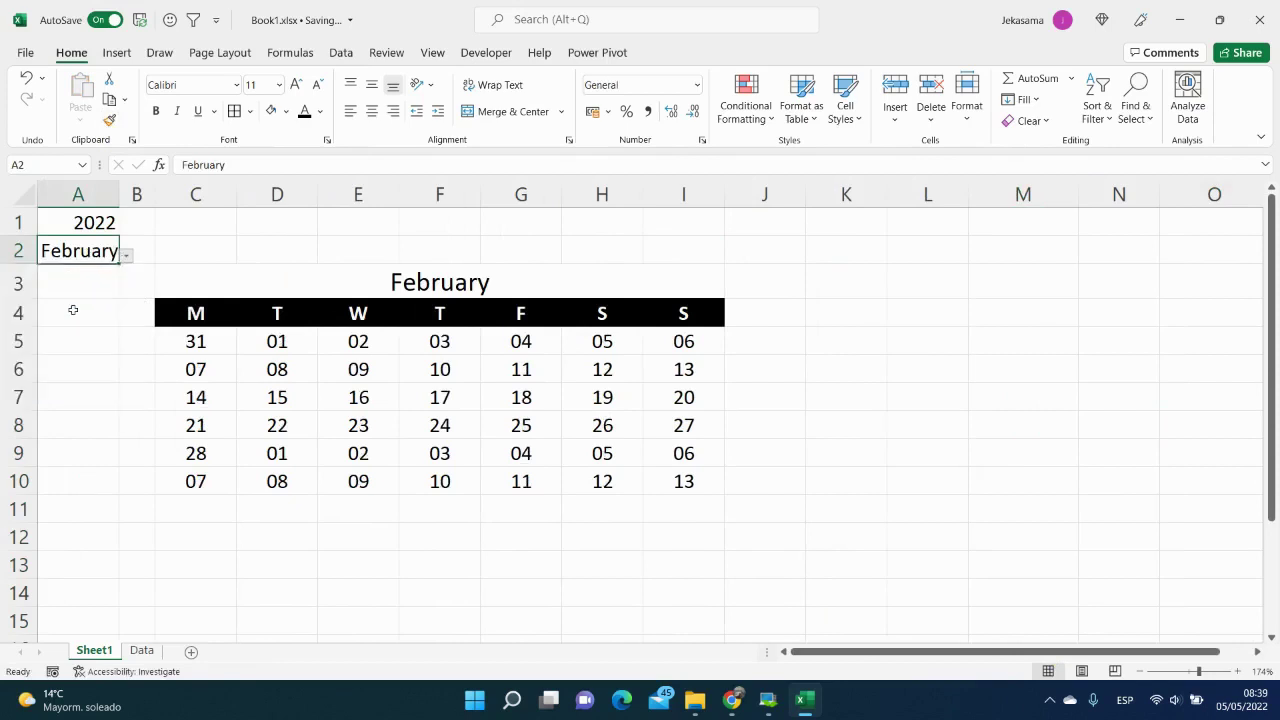
{"action": "left_click", "coordinate": [126, 256]}
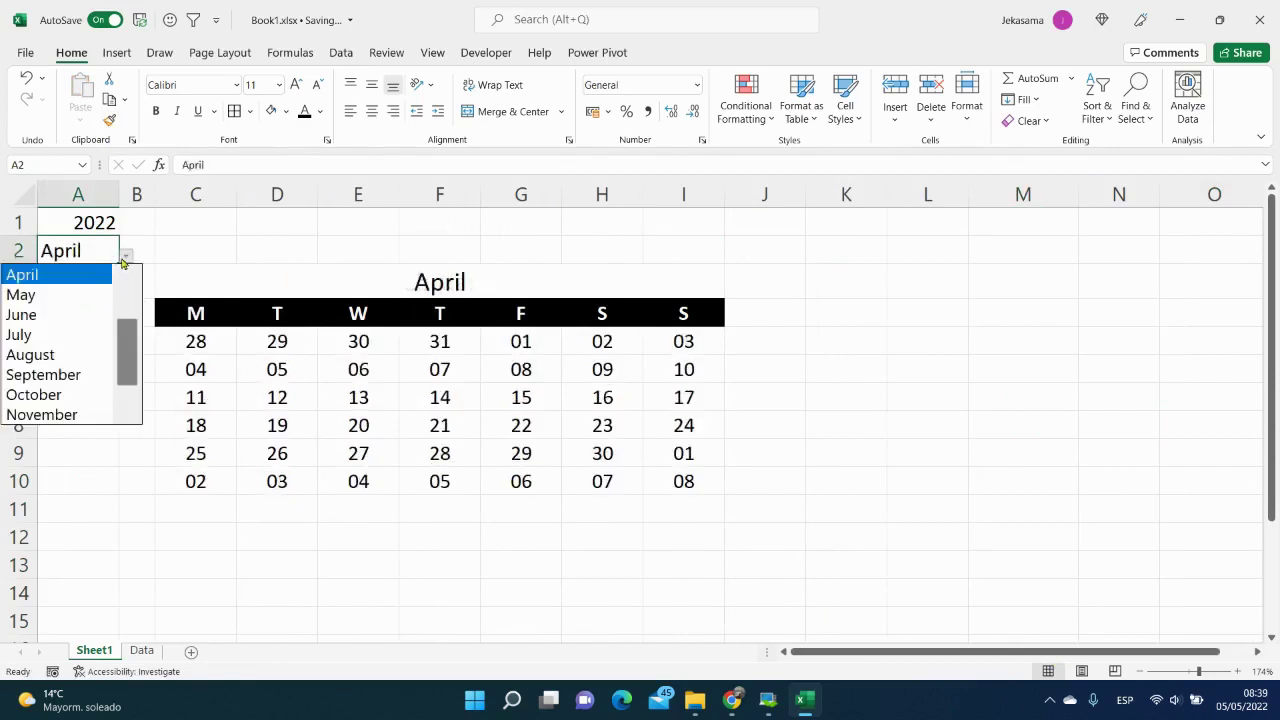
{"action": "left_click", "coordinate": [72, 348]}
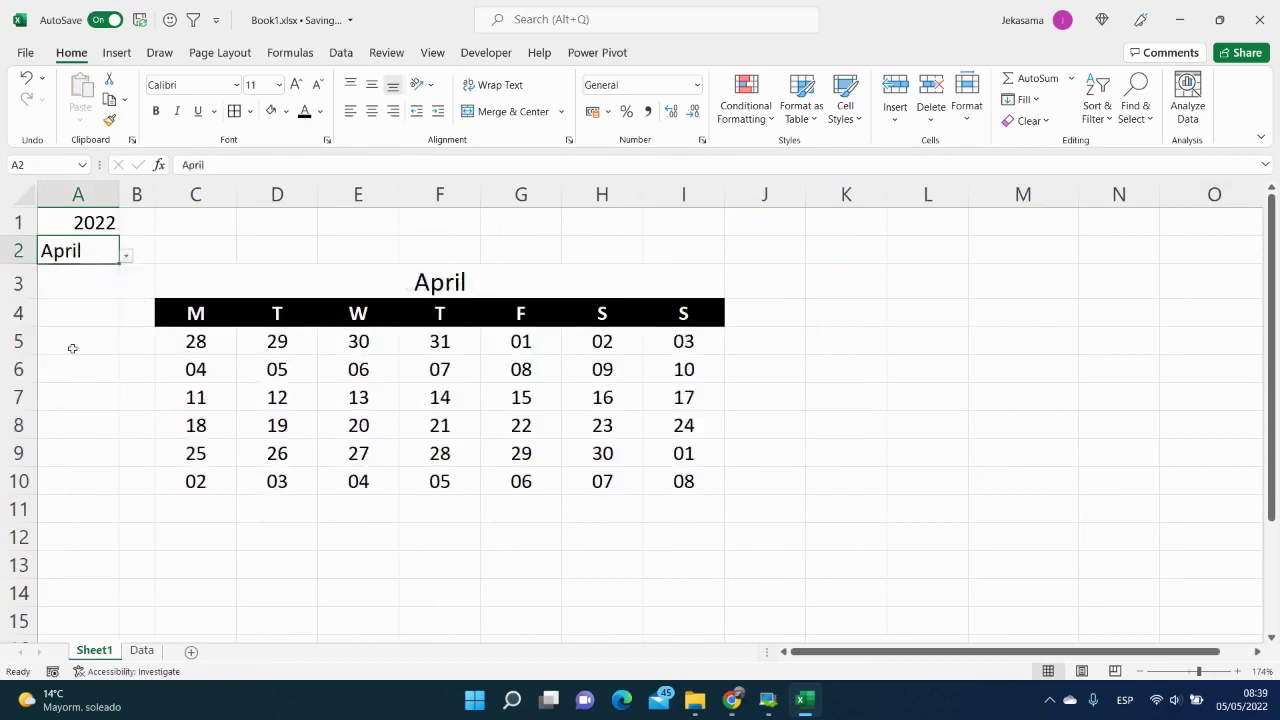
Step: Test the calendar by setting the year in A1 to 1950, and set it back to 2022
{"action": "left_click", "coordinate": [80, 225]}
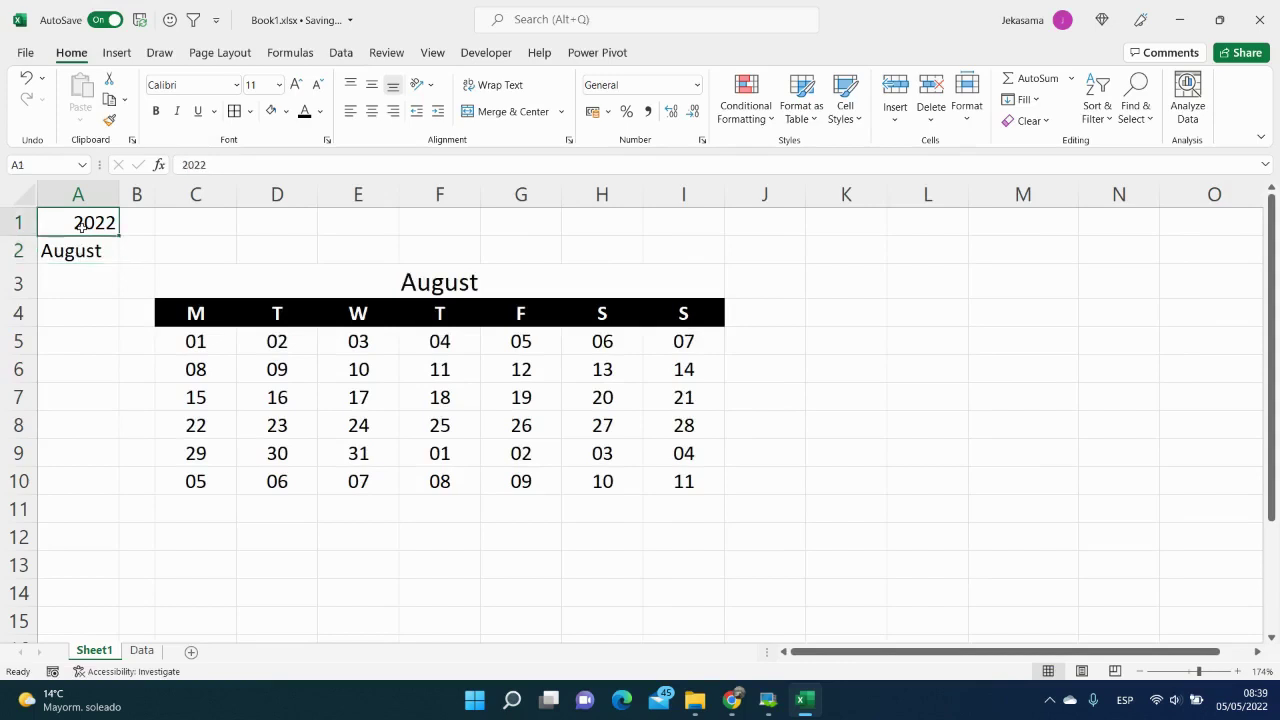
{"action": "type", "text": "1950"}
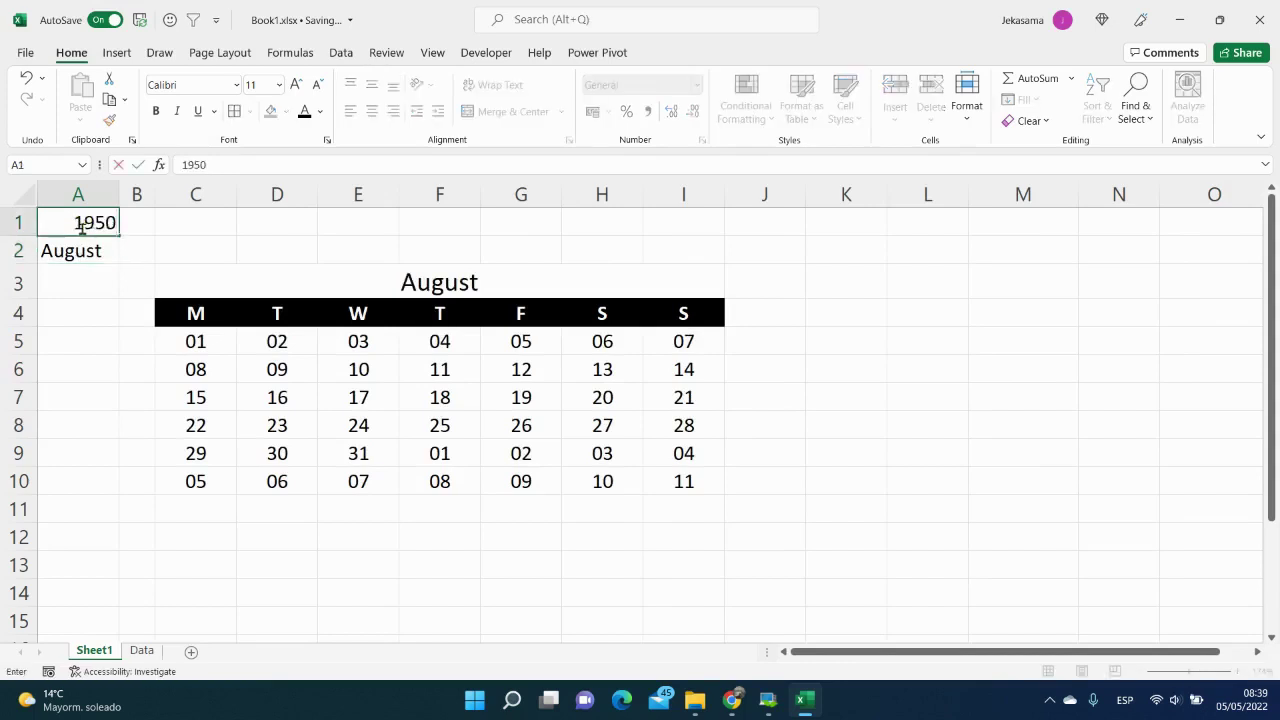
{"action": "key", "text": "Return"}
{"action": "left_click", "coordinate": [82, 226]}
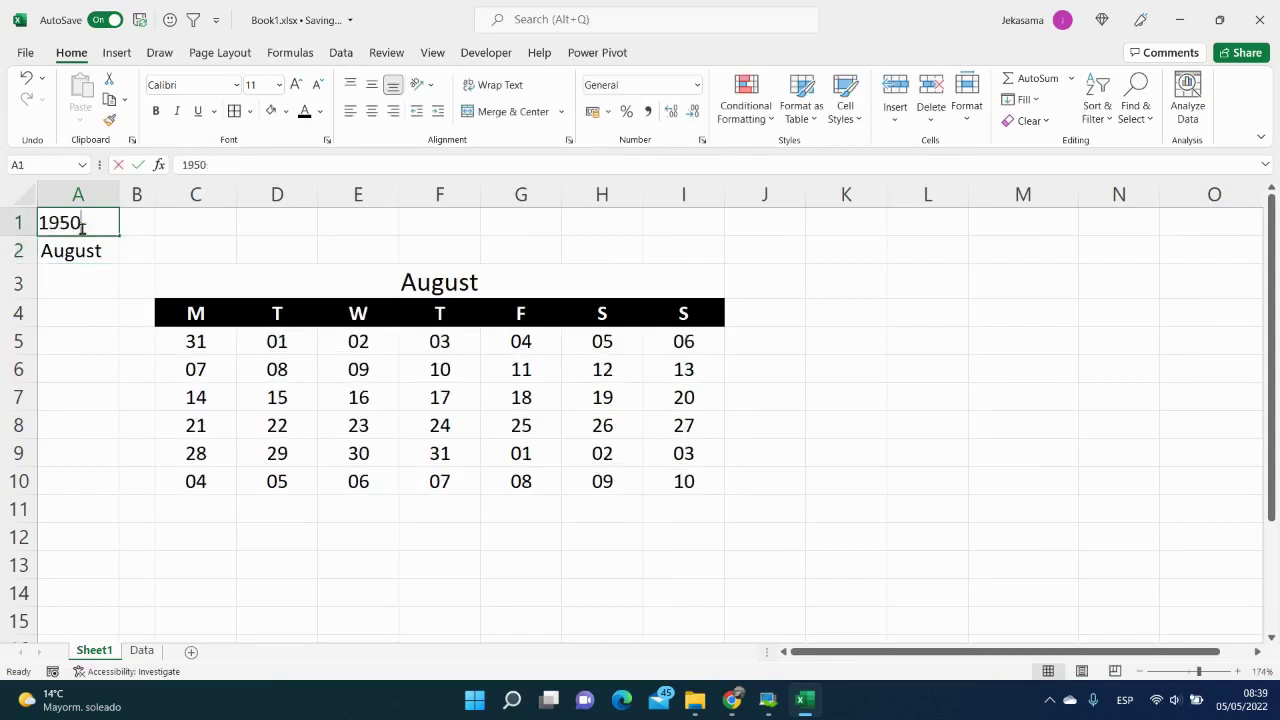
{"action": "type", "text": "2022"}
{"action": "key", "text": "Return"}
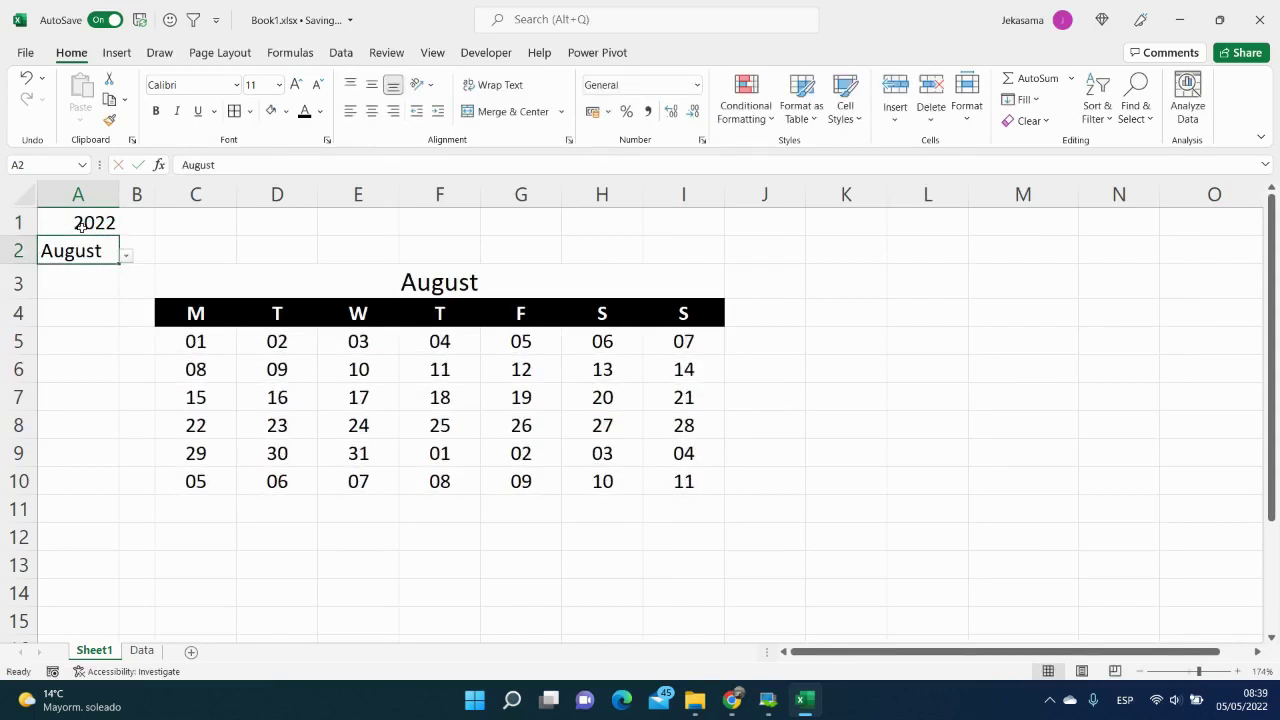
Step: Set the month in A2 to January
{"action": "left_click", "coordinate": [125, 259]}
{"action": "scroll", "coordinate": [60, 330], "scroll_direction": "up", "scroll_amount": 2}
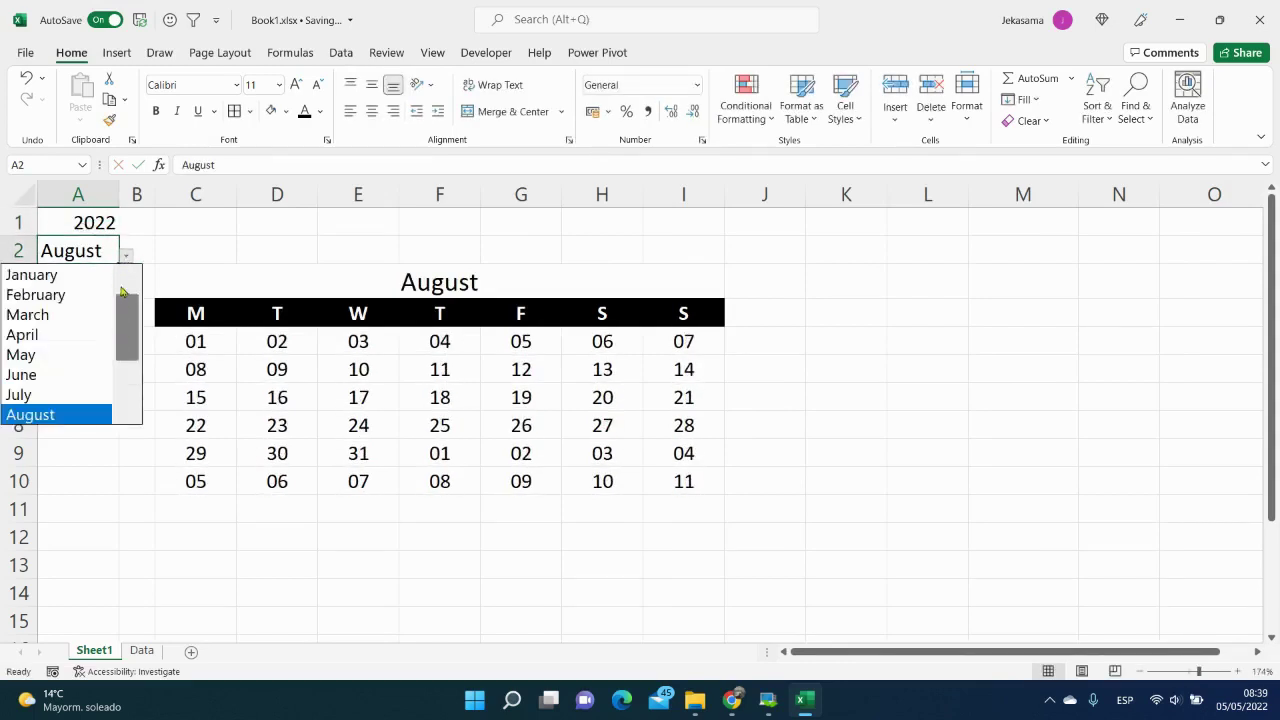
{"action": "left_click", "coordinate": [86, 272]}
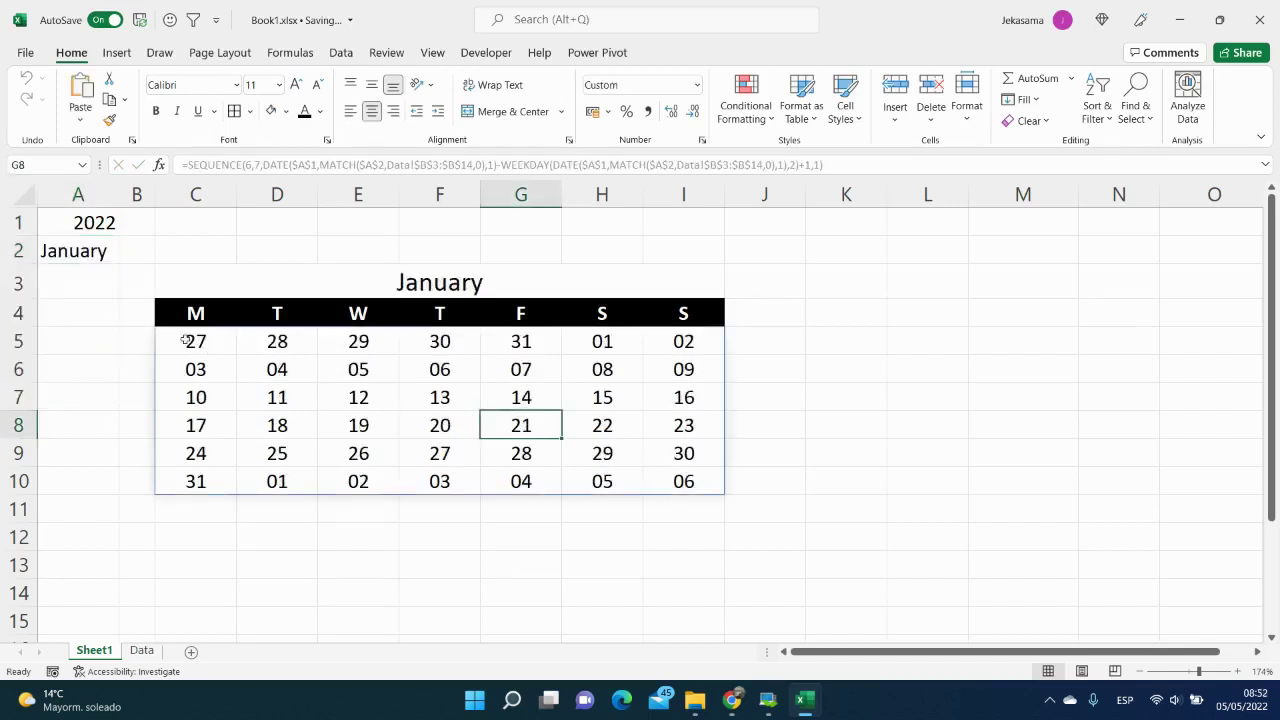
Step: Examine the calendar dates outside the chosen month in C5:G5 and D10:I10
{"action": "left_click", "coordinate": [185, 340]}
{"action": "left_click_drag", "start_coordinate": [185, 340], "coordinate": [280, 342]}
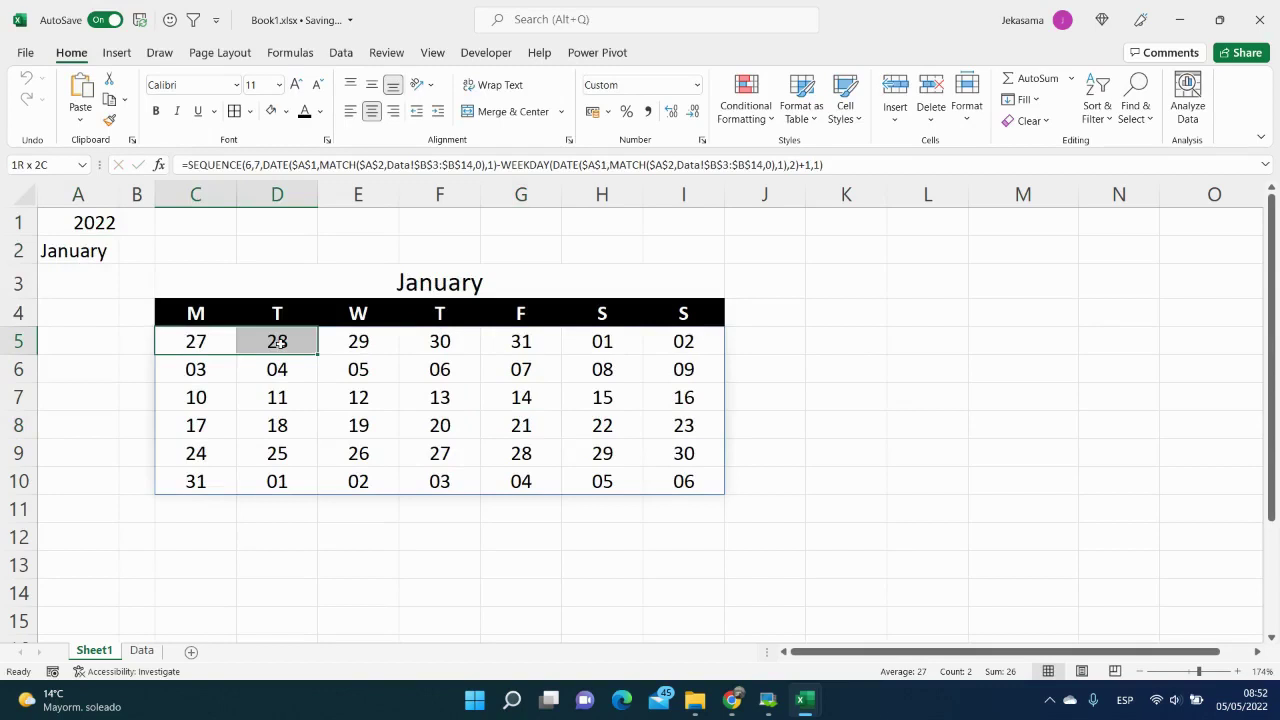
{"action": "left_click_drag", "start_coordinate": [280, 342], "coordinate": [523, 345]}
{"action": "left_click_drag", "start_coordinate": [268, 480], "coordinate": [692, 482]}
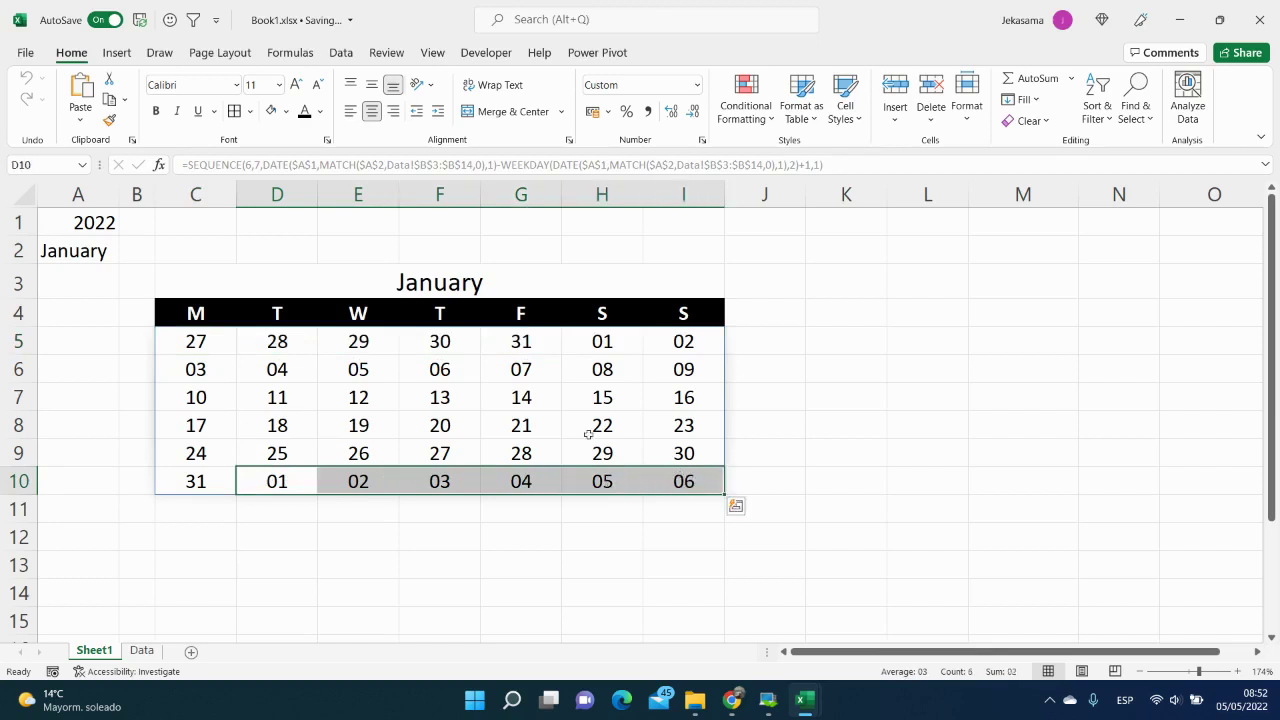
Step: Start a new formula-based conditional formatting rule for the calendar dates in C5:I10
{"action": "left_click", "coordinate": [209, 346]}
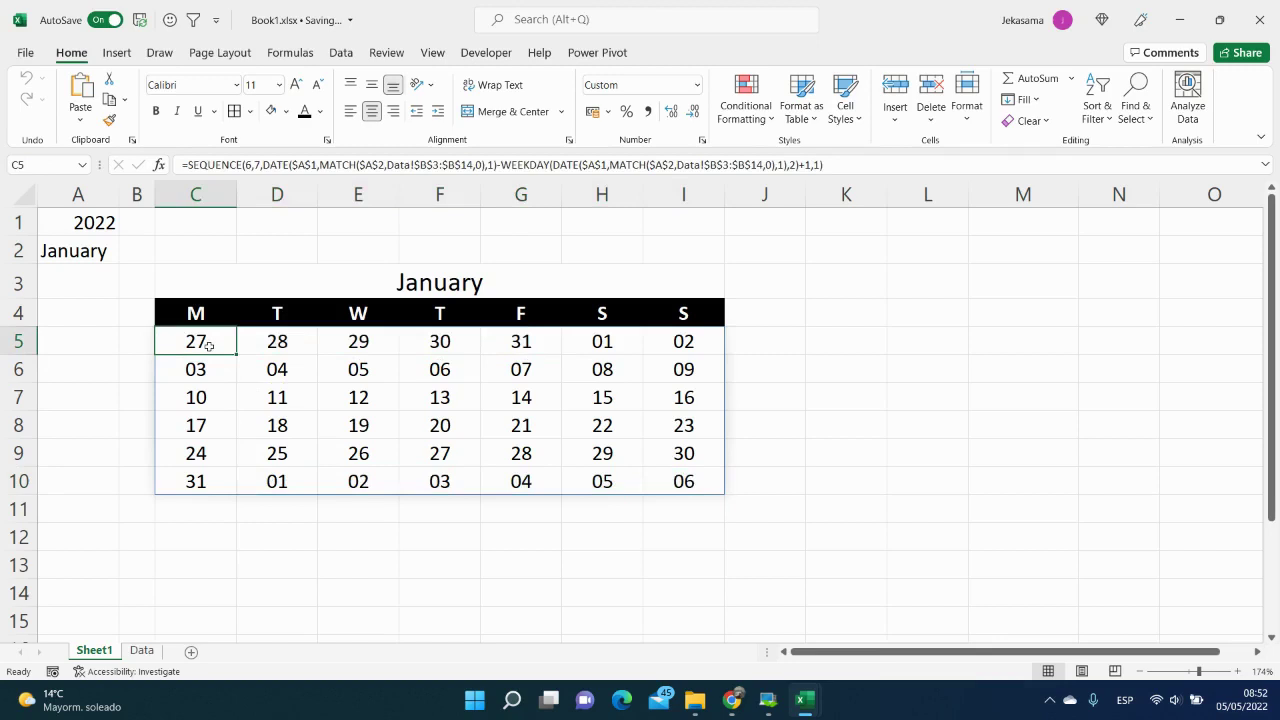
{"action": "key", "text": "ctrl+slash"}
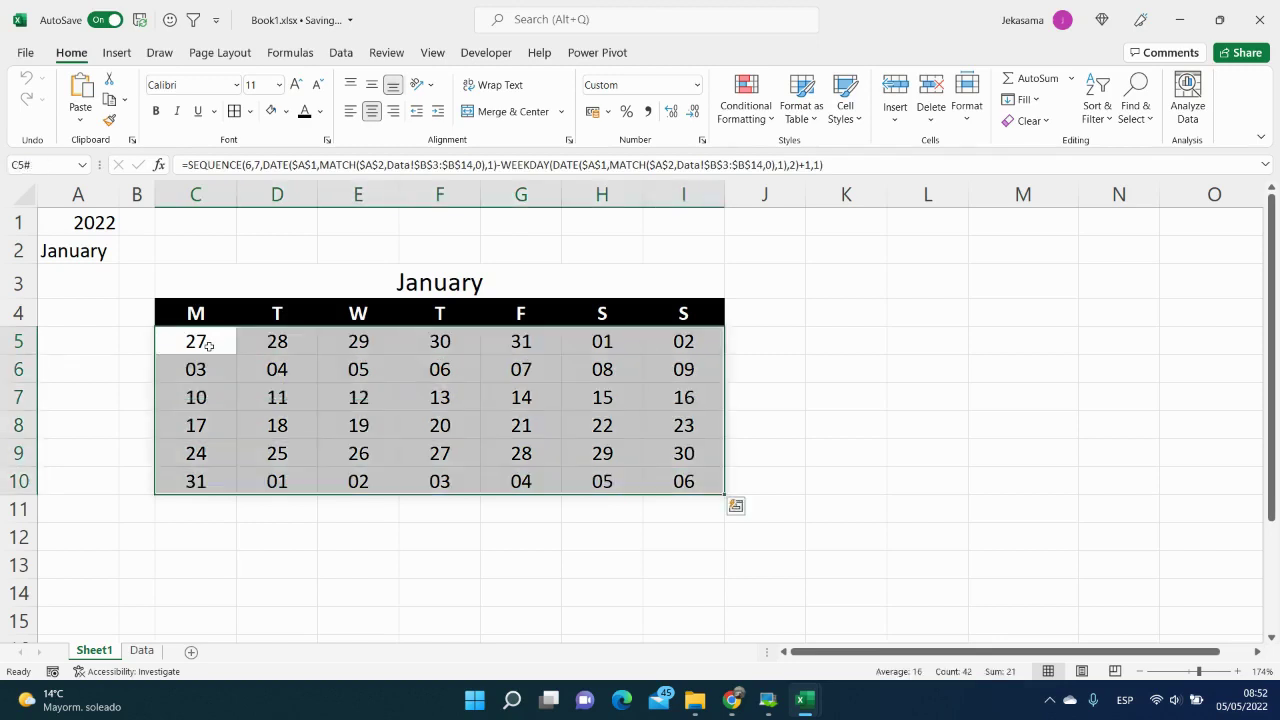
{"action": "left_click", "coordinate": [746, 116]}
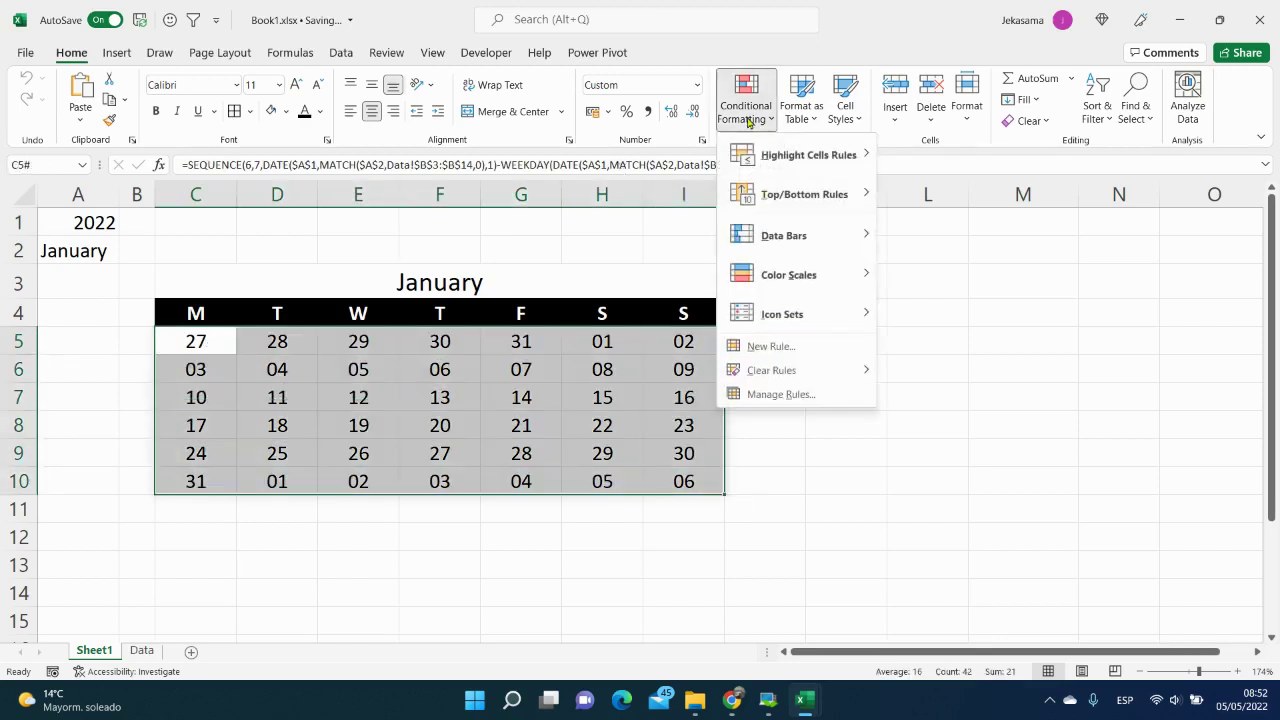
{"action": "left_click", "coordinate": [770, 346]}
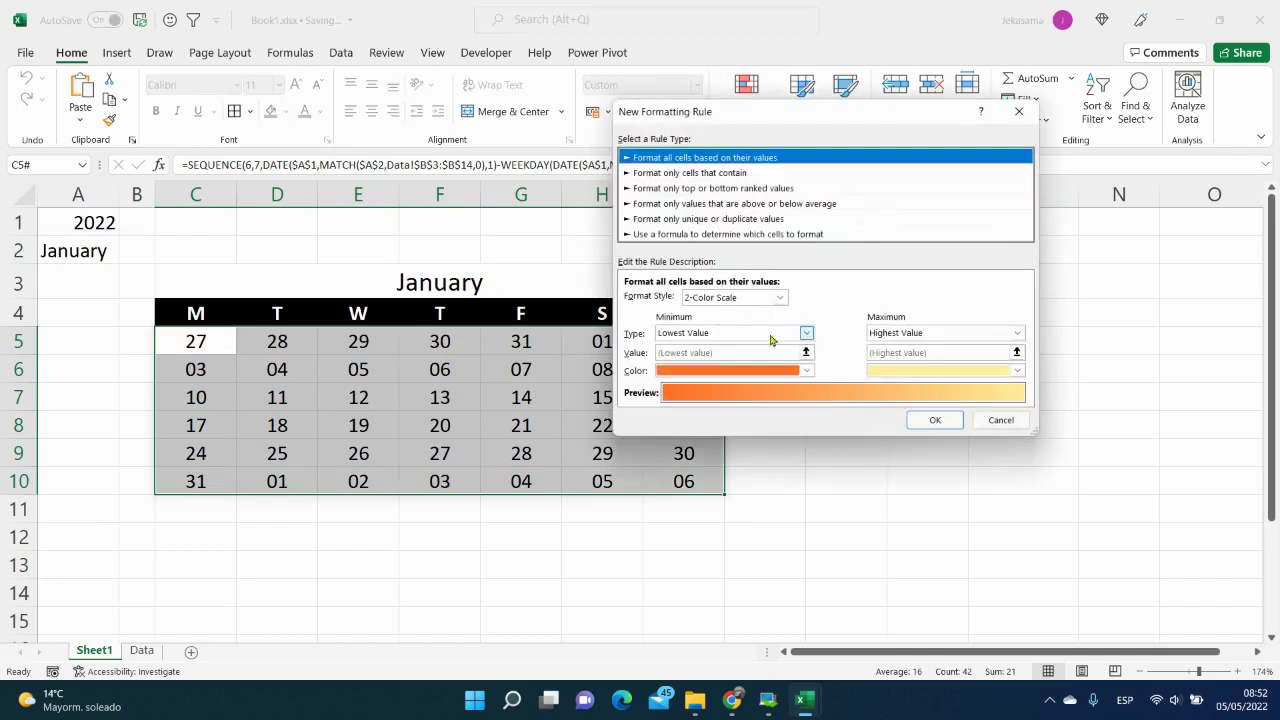
{"action": "left_click", "coordinate": [667, 236]}
Step: Enter =MONTH(C5)<>MONTH($G$7) as the formula of the new formatting rule
{"action": "left_click", "coordinate": [657, 300]}
{"action": "type", "text": "=MONTH("}
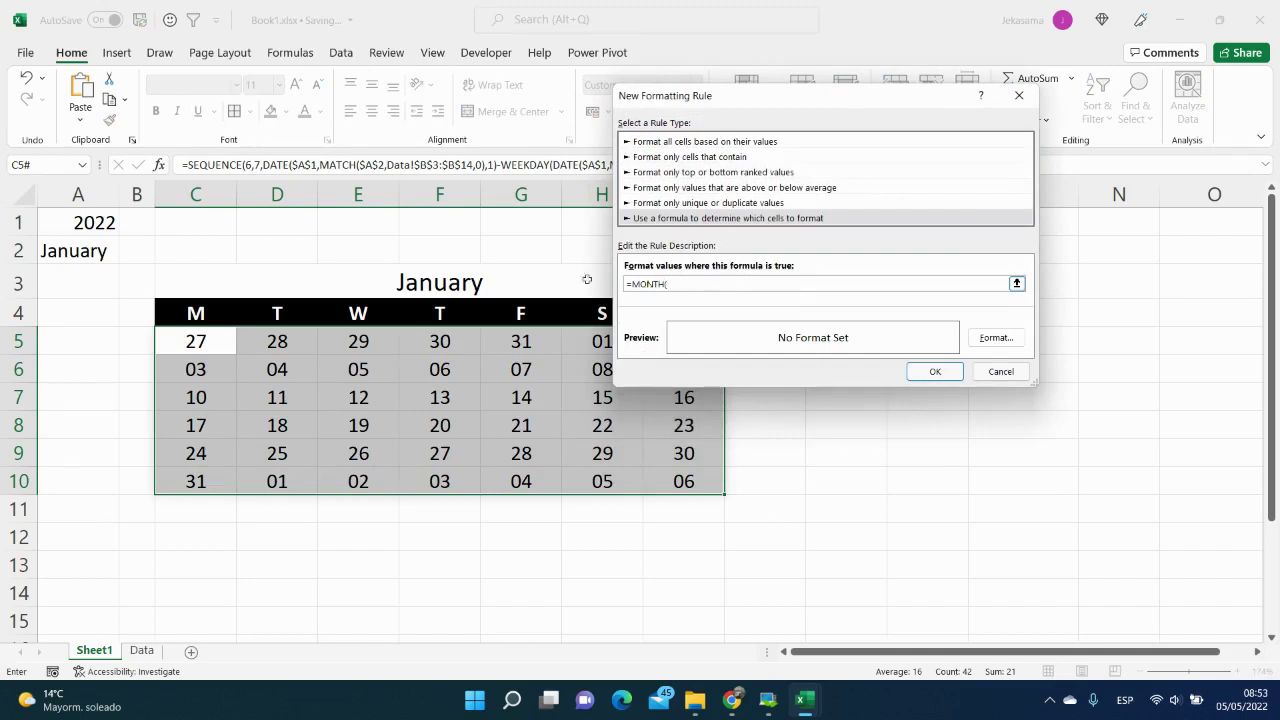
{"action": "left_click", "coordinate": [209, 337]}
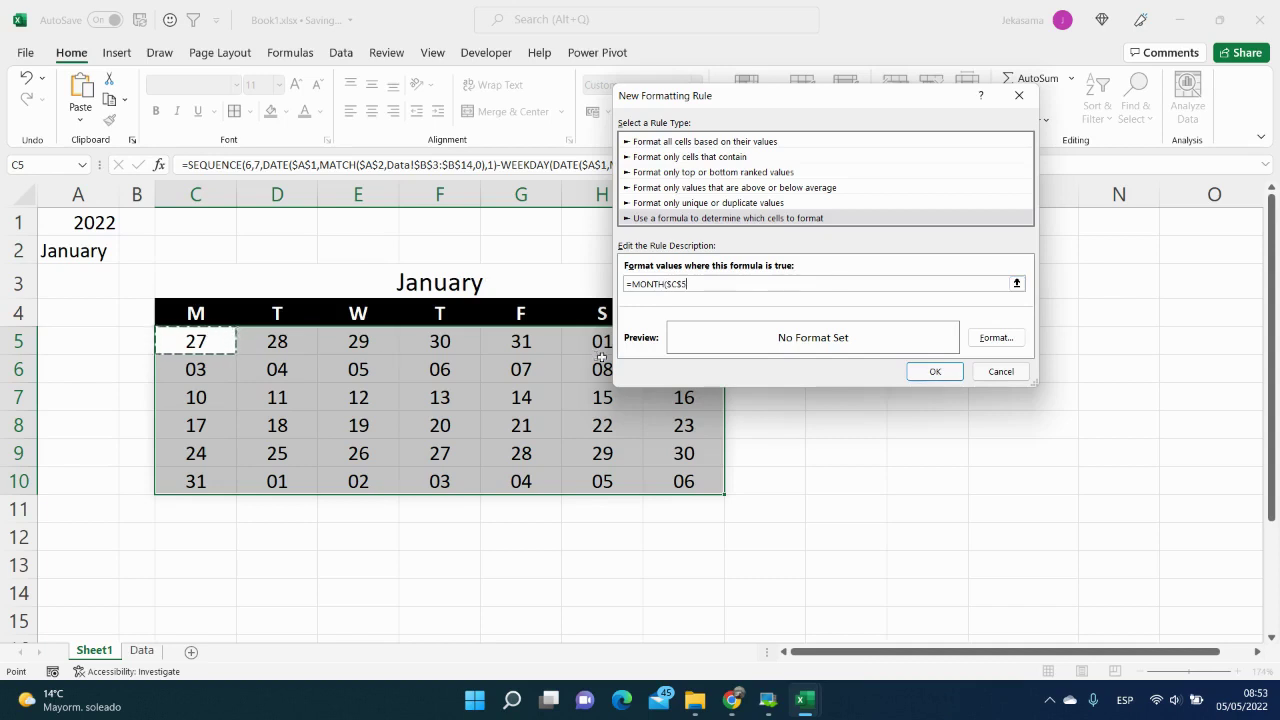
{"action": "left_click", "coordinate": [682, 283]}
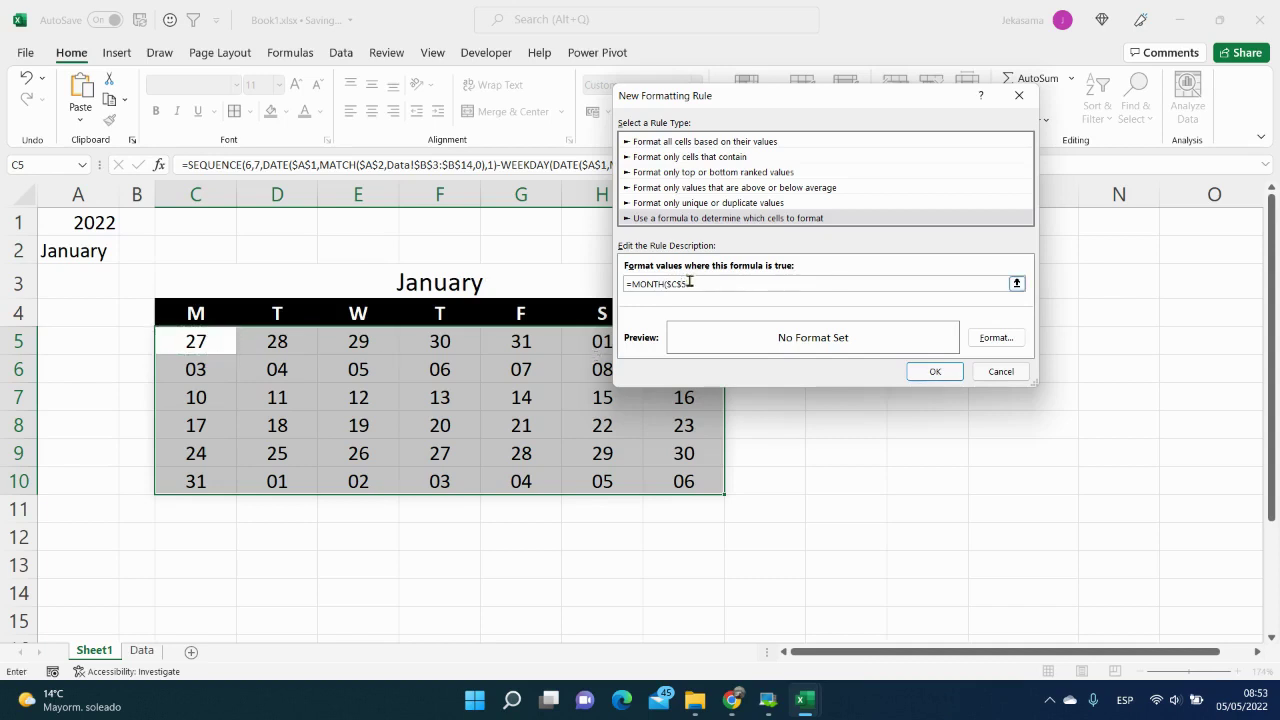
{"action": "left_click", "coordinate": [681, 283]}
{"action": "key", "text": "BackSpace"}
{"action": "type", "text": "("}
{"action": "left_click", "coordinate": [527, 401]}
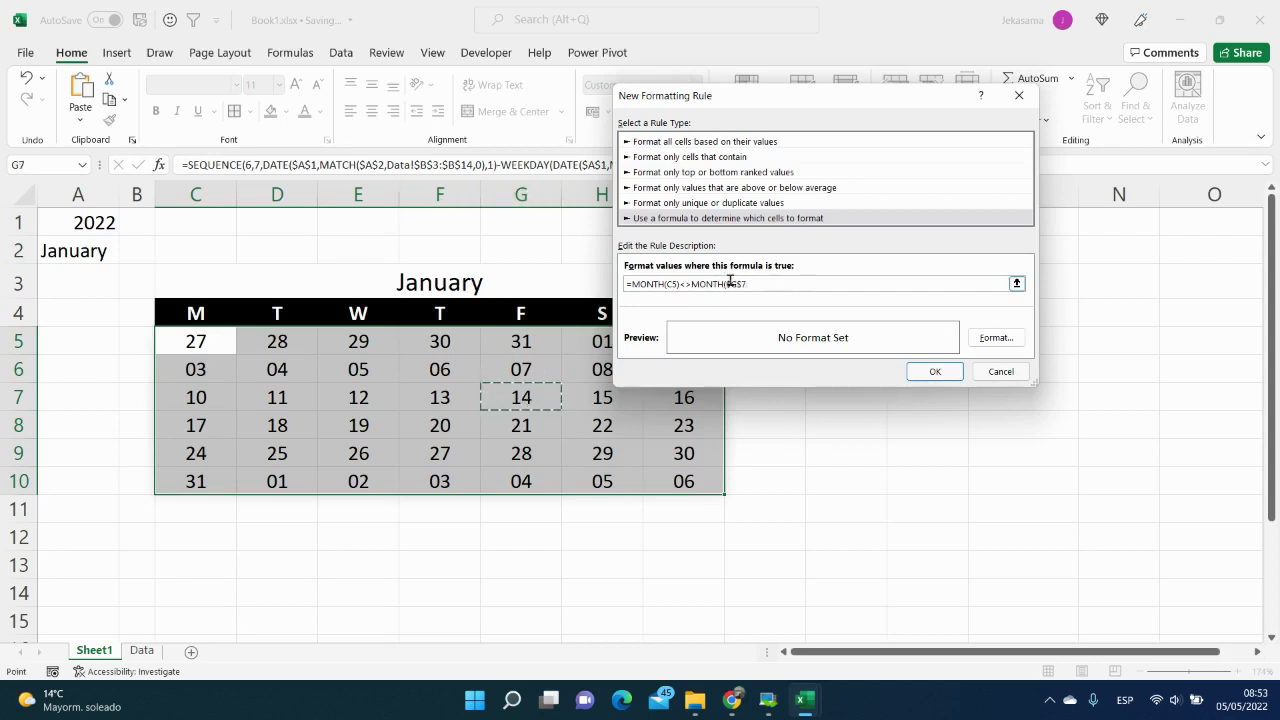
{"action": "type", "text": ")"}
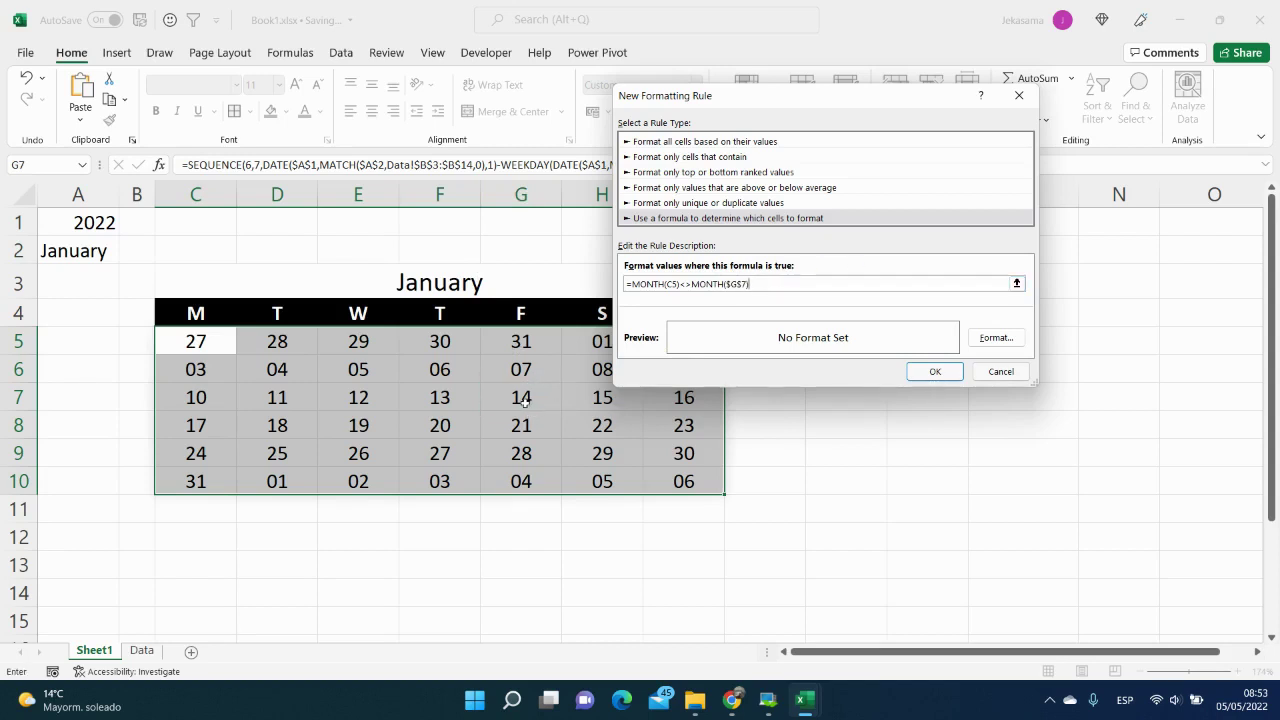
Step: Give the rule the custom number format ;;; to hide matching dates, and apply the rule to the calendar
{"action": "left_click", "coordinate": [996, 340]}
{"action": "left_click", "coordinate": [641, 205]}
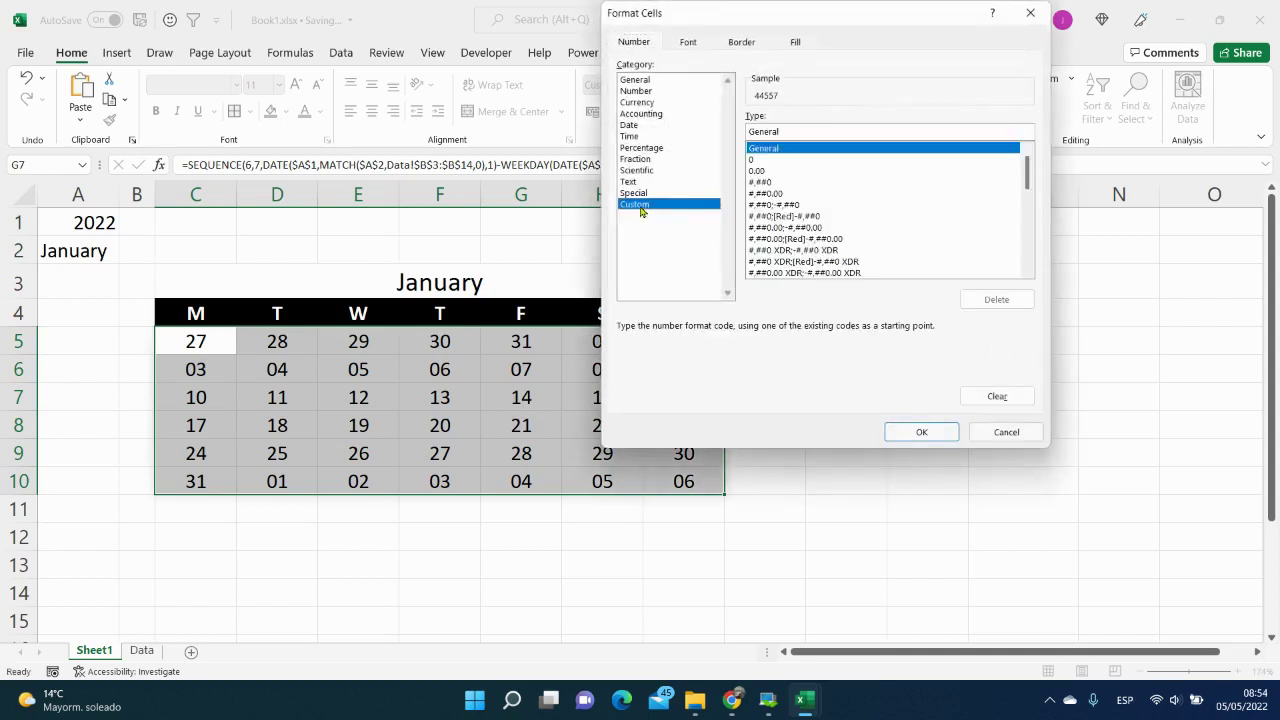
{"action": "left_click_drag", "start_coordinate": [780, 131], "coordinate": [739, 135]}
{"action": "type", "text": ";;;"}
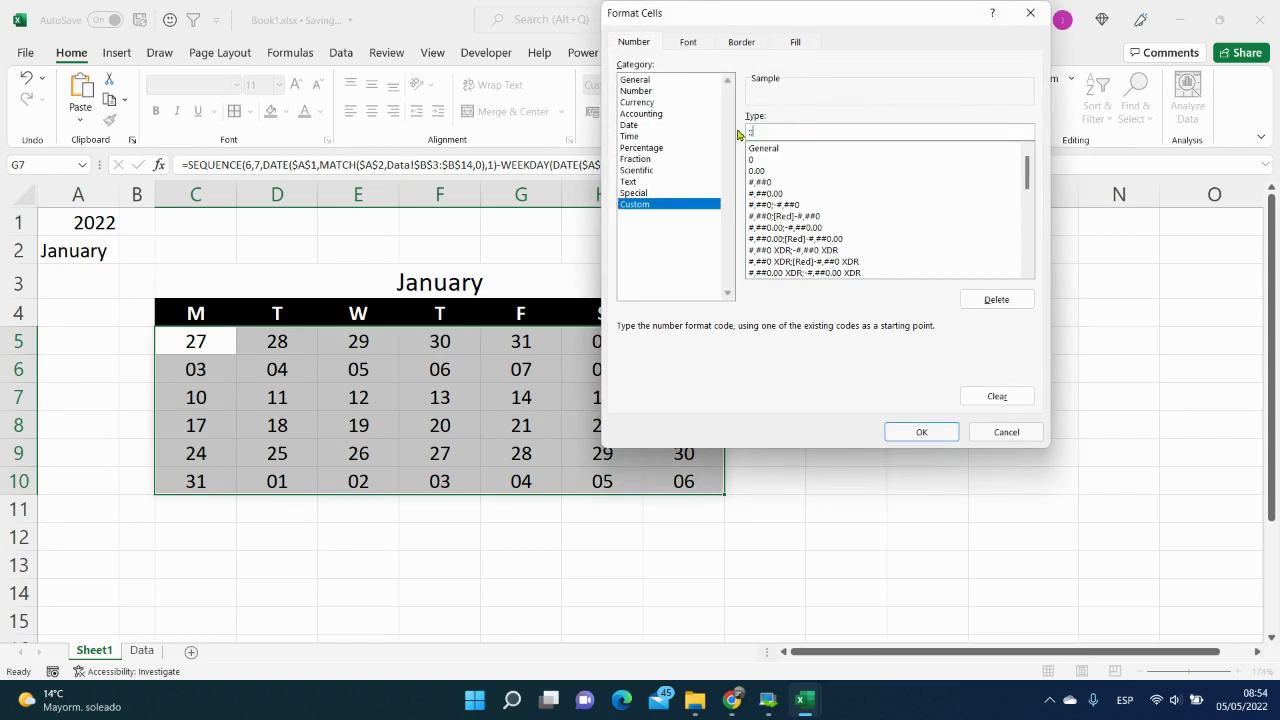
{"action": "left_click", "coordinate": [923, 433]}
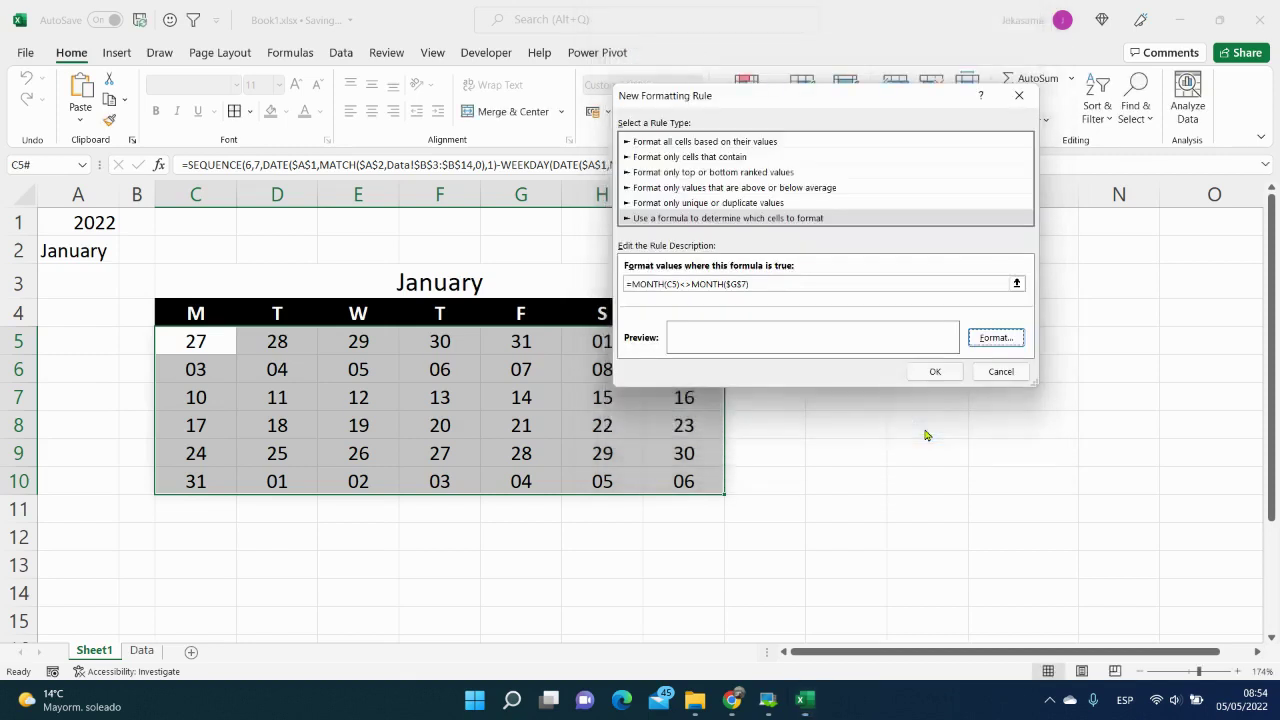
{"action": "left_click", "coordinate": [934, 372]}
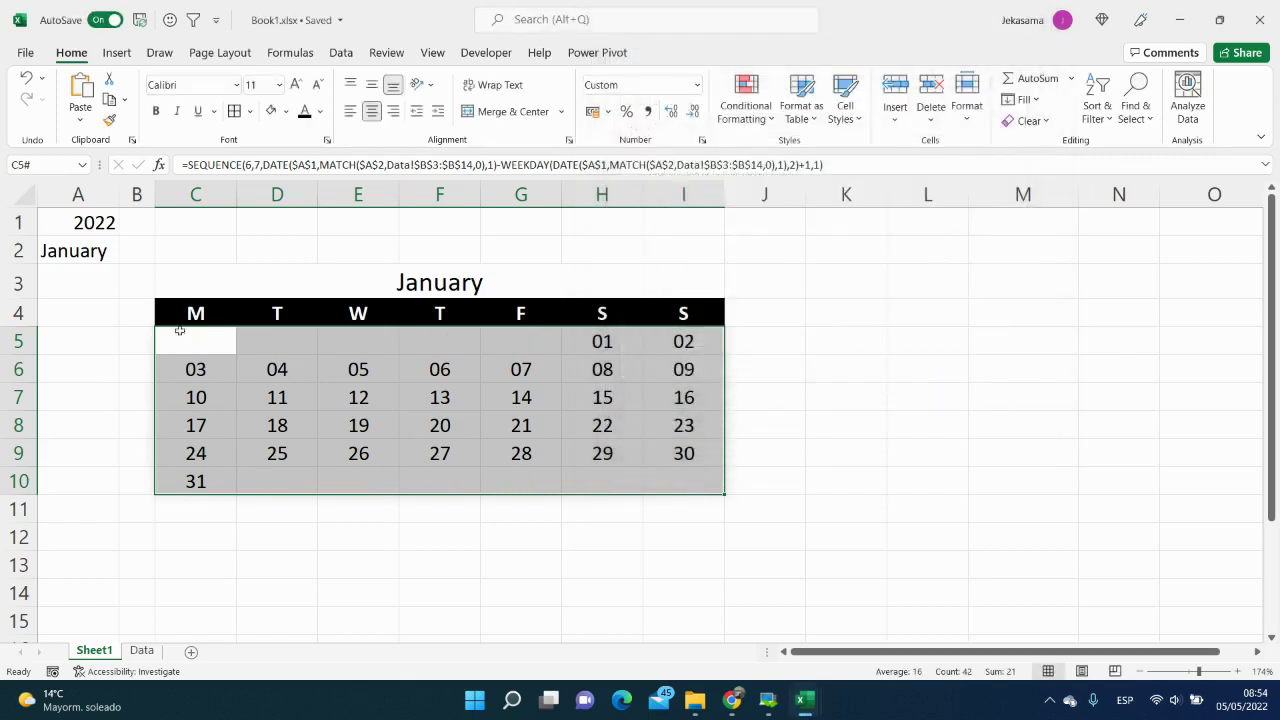
{"action": "left_click", "coordinate": [521, 355]}
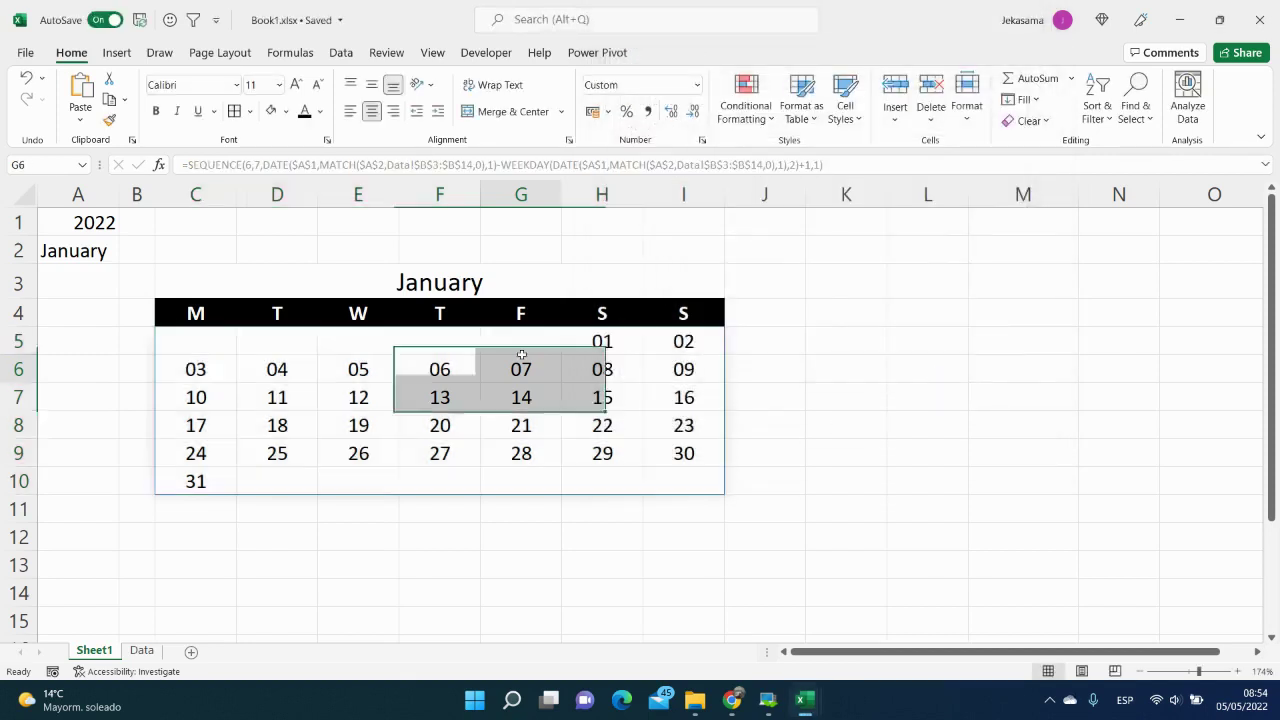
Step: Test the hidden dates by changing the month in A2 to May and June, and set it back to January
{"action": "left_click", "coordinate": [105, 256]}
{"action": "left_click", "coordinate": [125, 257]}
{"action": "left_click", "coordinate": [72, 358]}
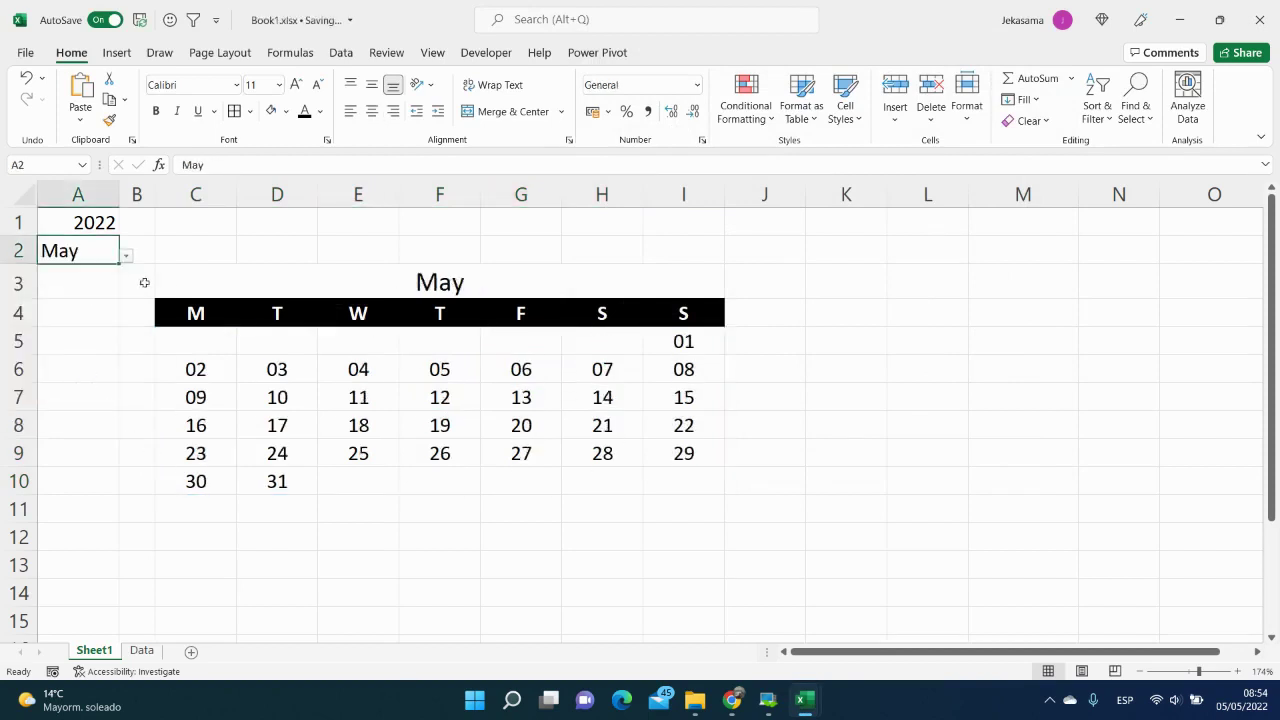
{"action": "left_click", "coordinate": [126, 256]}
{"action": "left_click", "coordinate": [86, 296]}
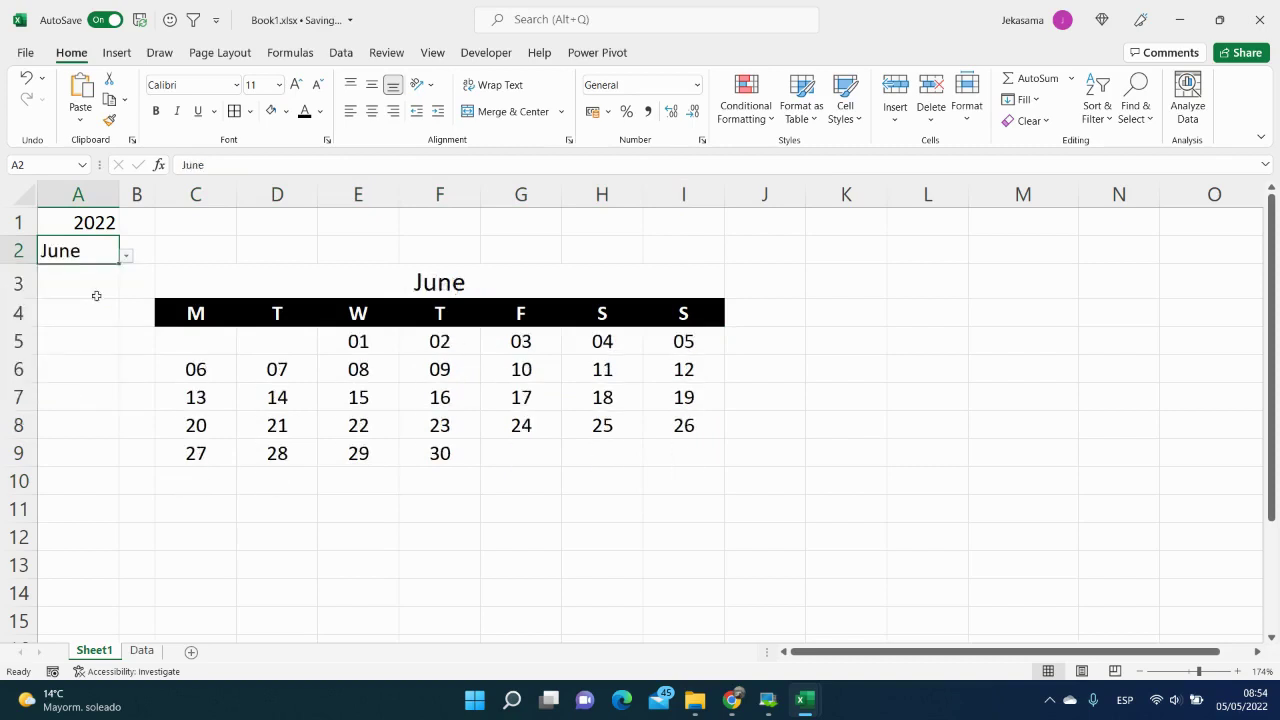
{"action": "left_click", "coordinate": [126, 257]}
{"action": "scroll", "coordinate": [125, 340], "scroll_direction": "up", "scroll_amount": 2}
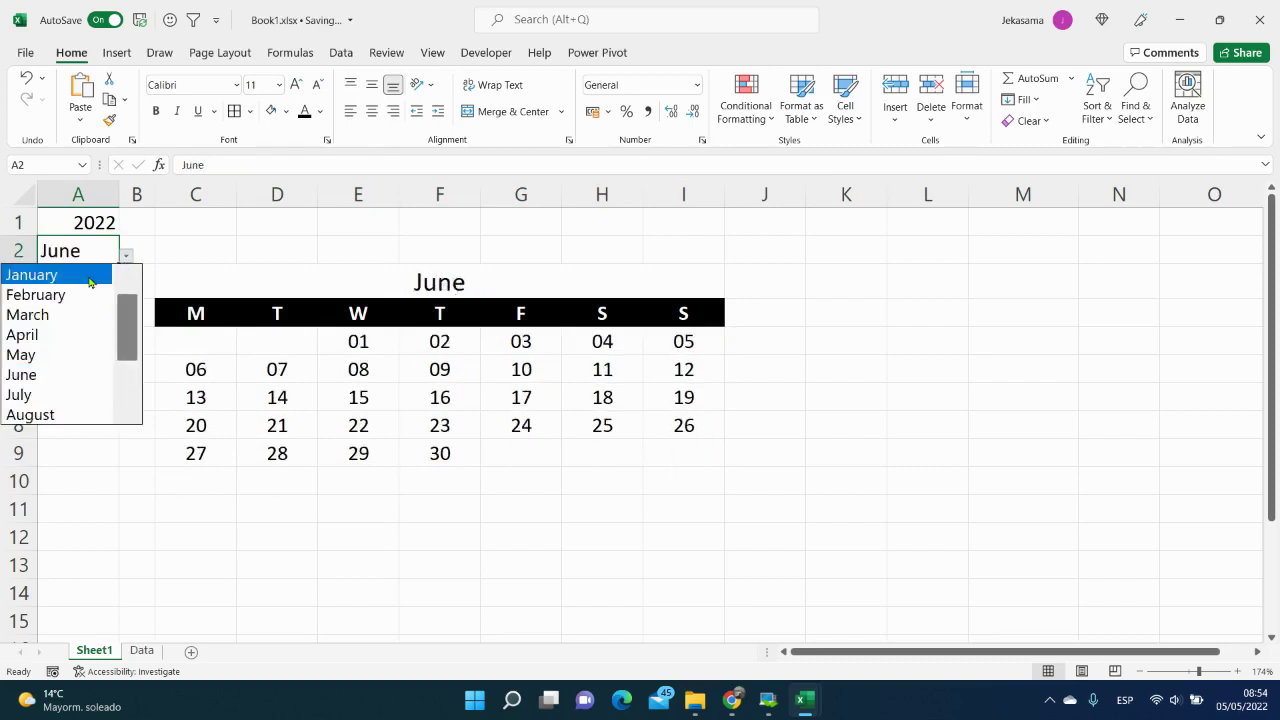
{"action": "left_click", "coordinate": [87, 284]}
{"action": "left_click", "coordinate": [646, 481]}
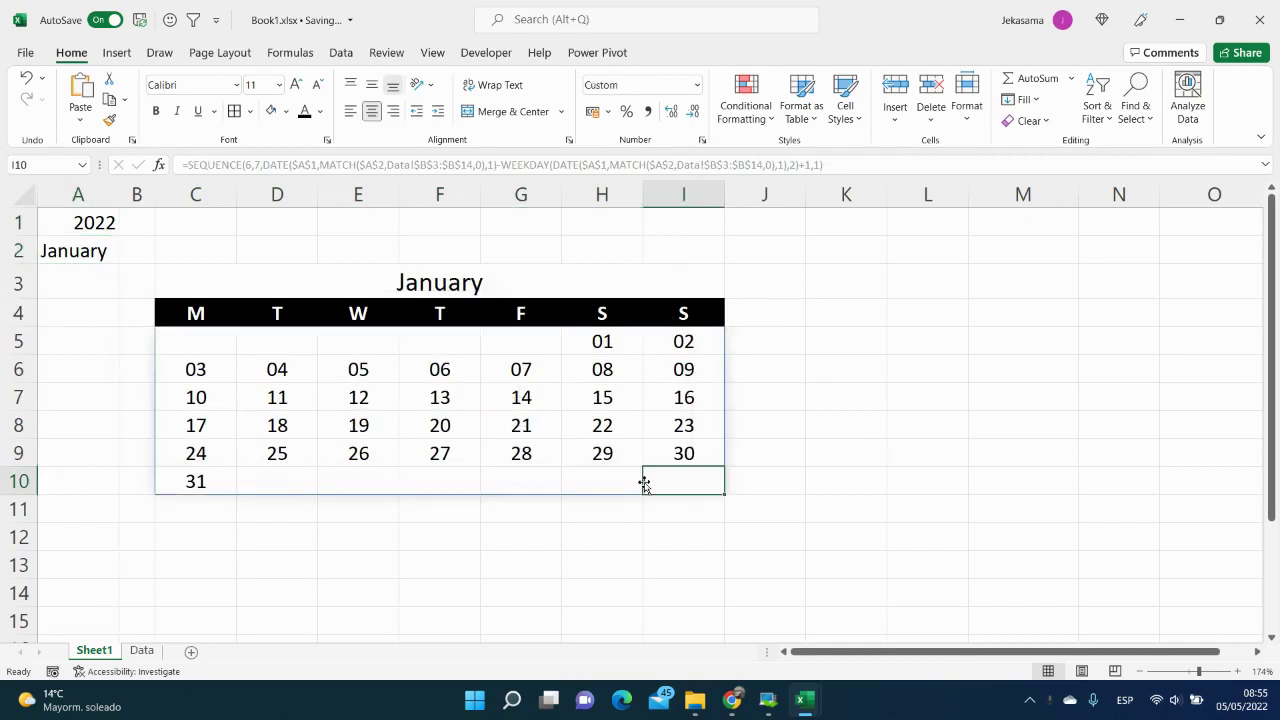
{"action": "left_click", "coordinate": [634, 540]}
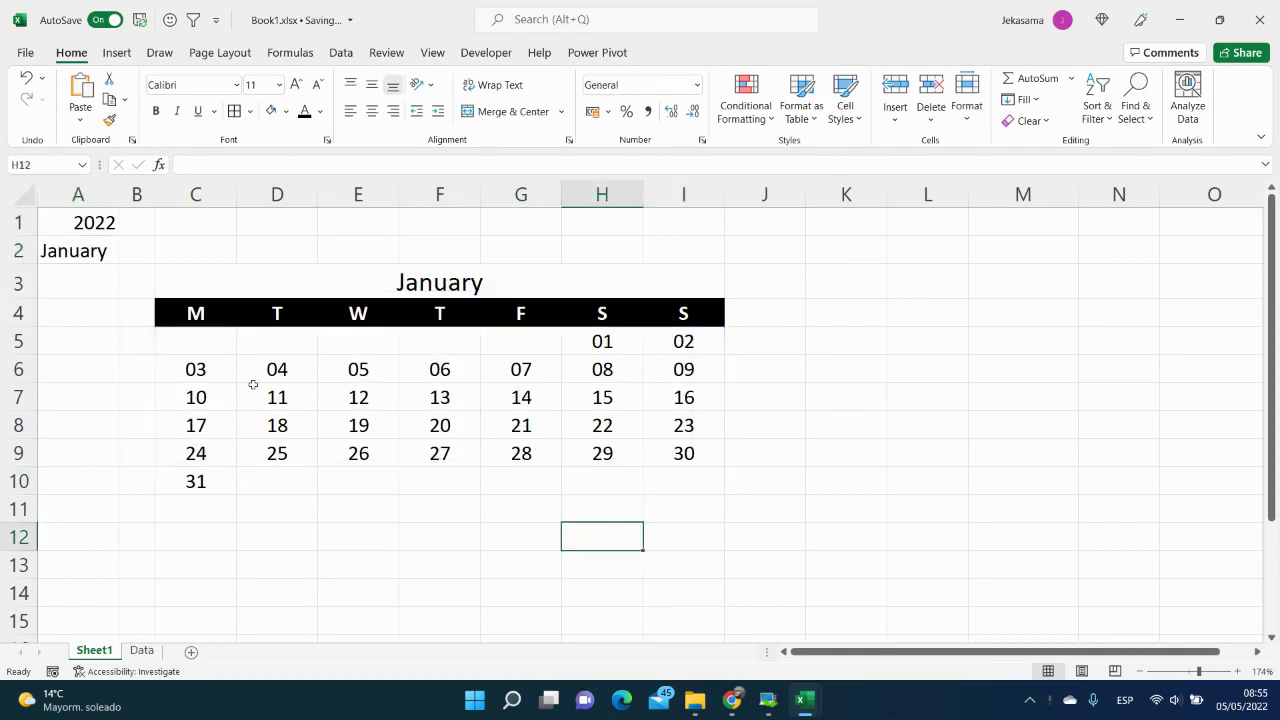
Step: Copy the formula of the existing conditional formatting rule on the calendar dates, leaving that rule as it is
{"action": "left_click", "coordinate": [198, 343]}
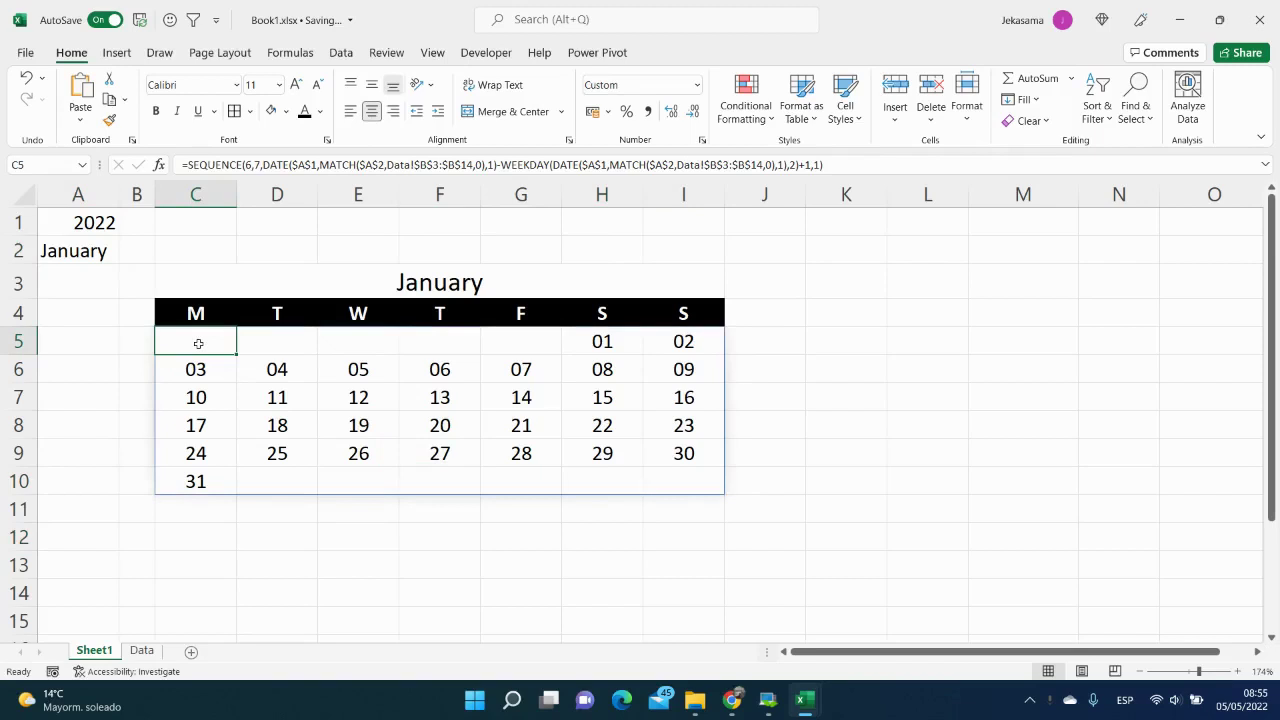
{"action": "key", "text": "ctrl+a"}
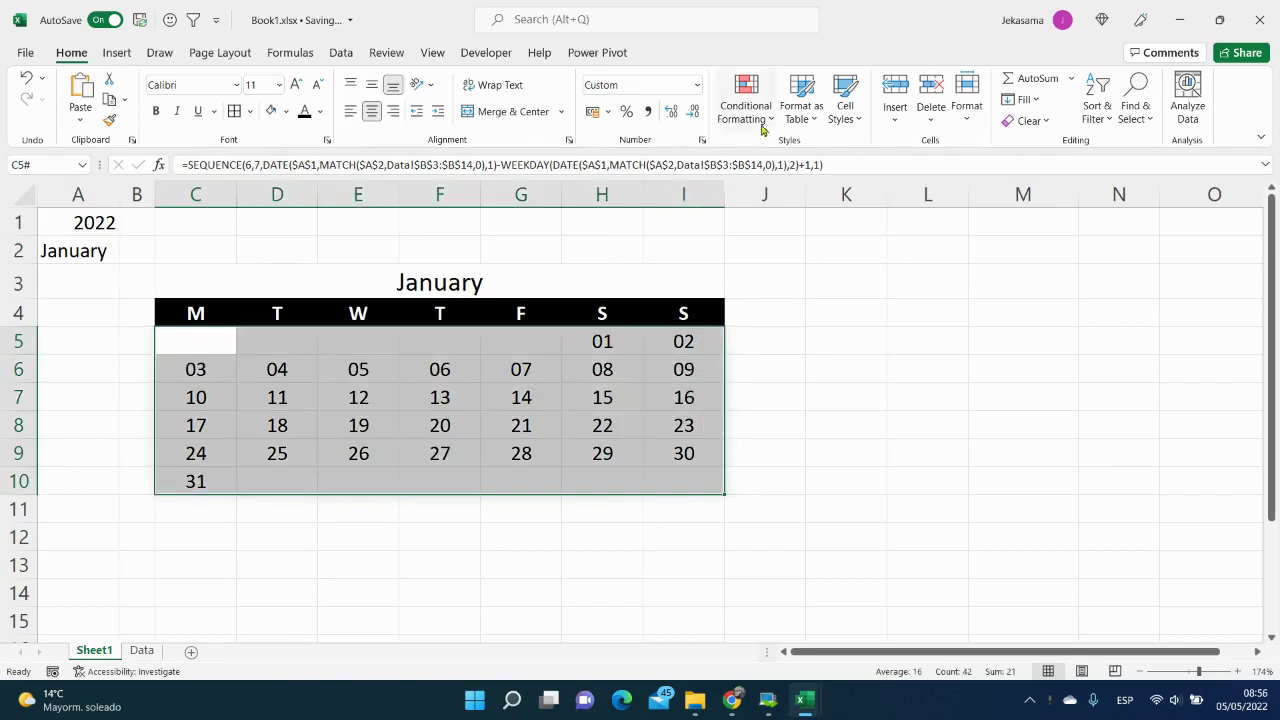
{"action": "left_click", "coordinate": [765, 118]}
{"action": "left_click", "coordinate": [787, 394]}
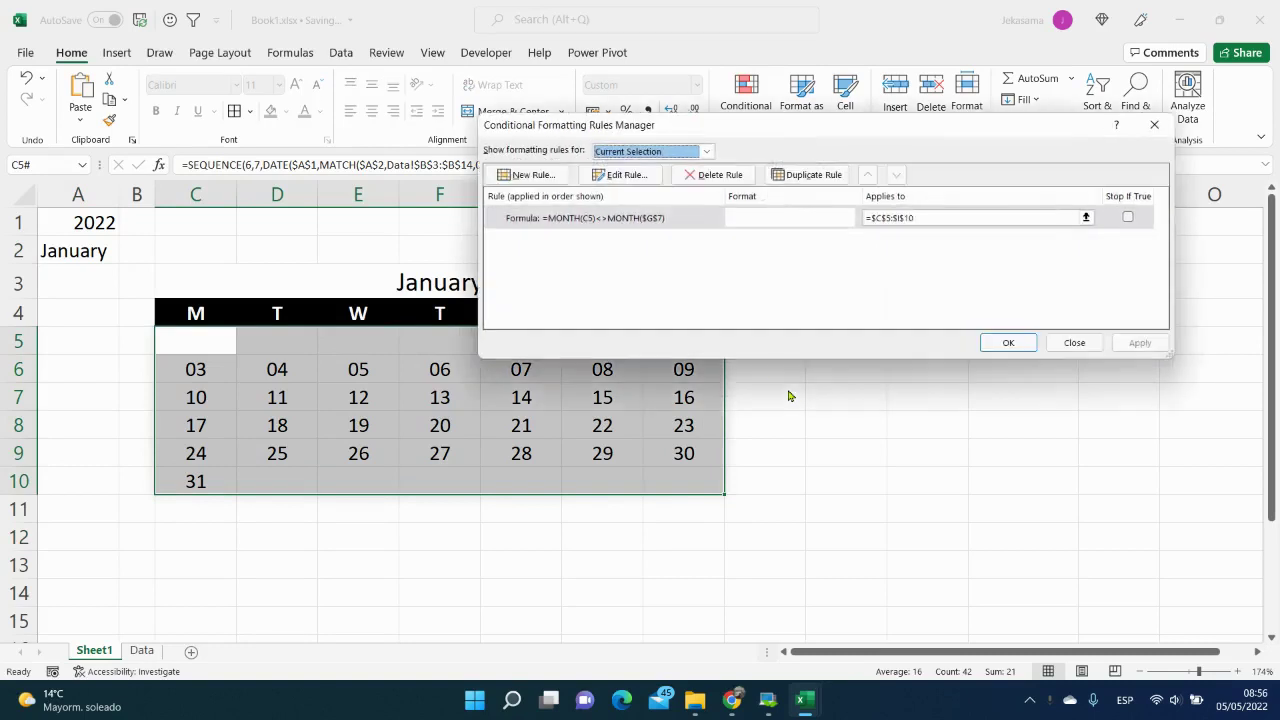
{"action": "left_click", "coordinate": [614, 219]}
{"action": "double_click", "coordinate": [614, 219]}
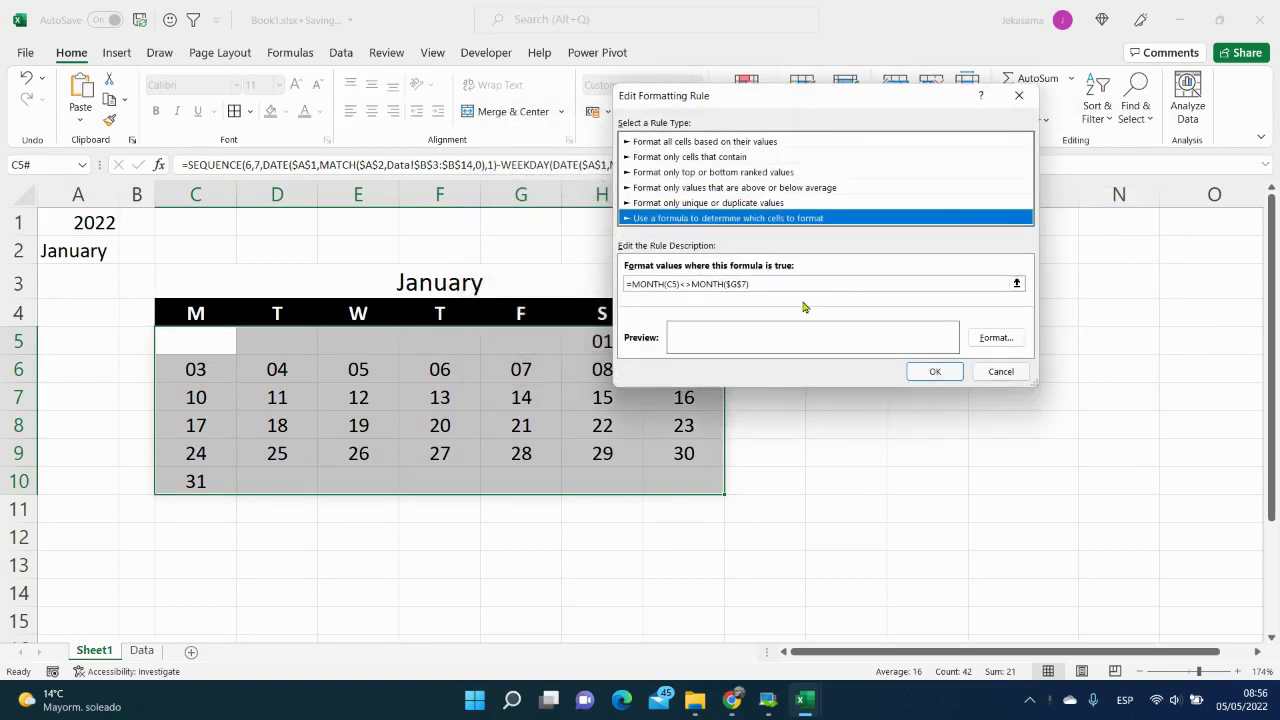
{"action": "left_click_drag", "start_coordinate": [790, 285], "coordinate": [617, 284]}
{"action": "key", "text": "ctrl+c"}
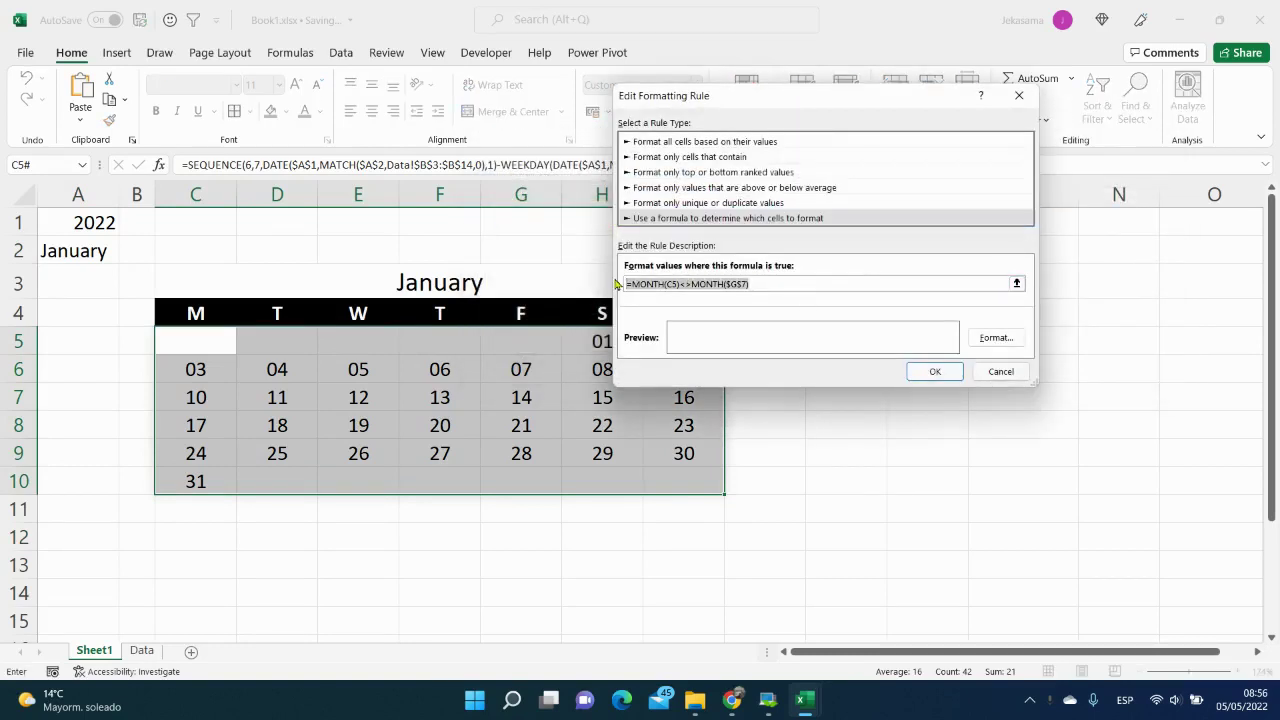
{"action": "left_click", "coordinate": [1010, 373]}
Step: Create a second formula-based rule for the calendar dates using =MONTH(C5)=MONTH($G$7)
{"action": "left_click", "coordinate": [536, 178]}
{"action": "left_click", "coordinate": [650, 202]}
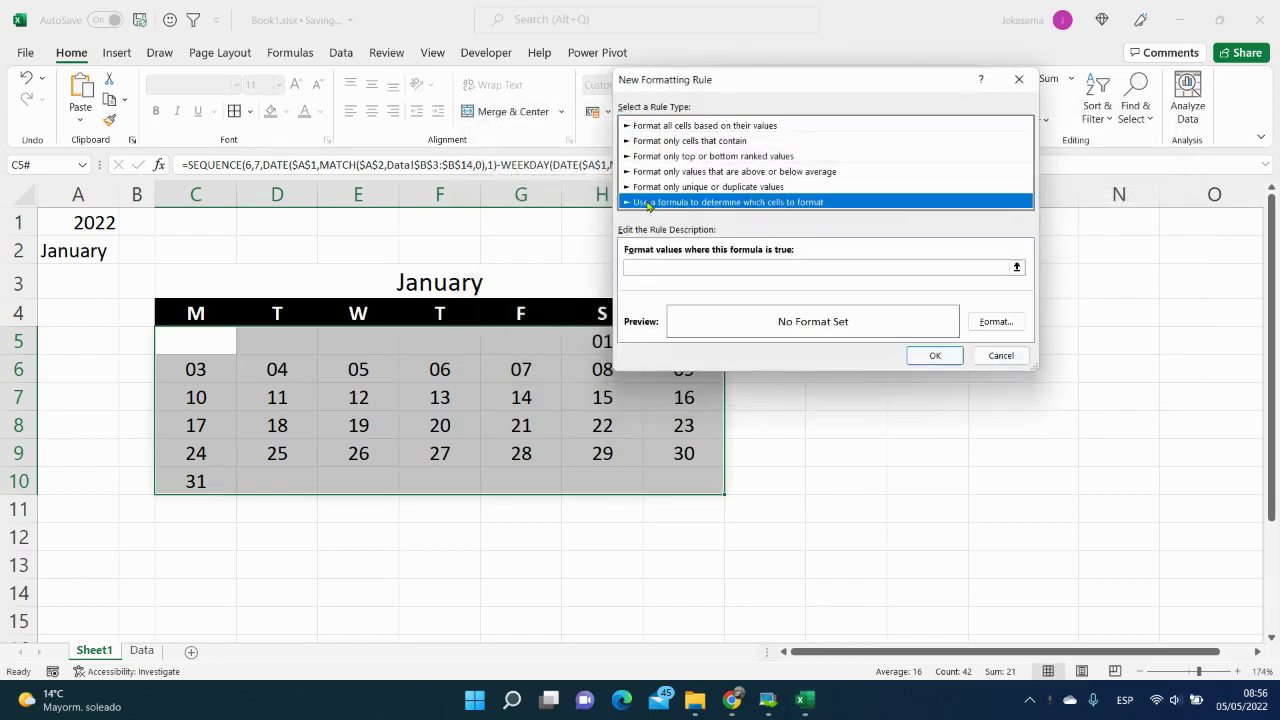
{"action": "left_click", "coordinate": [643, 268]}
{"action": "key", "text": "ctrl+v"}
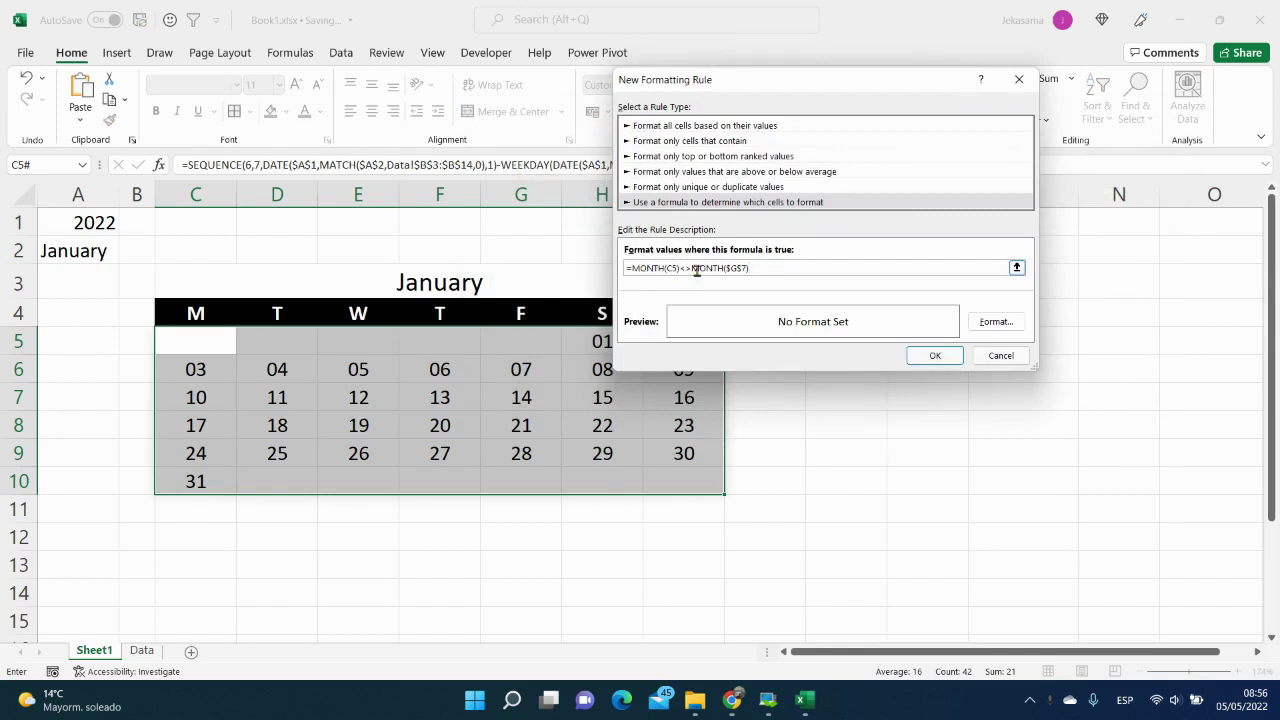
{"action": "left_click", "coordinate": [692, 268]}
{"action": "key", "text": "BackSpace"}
{"action": "key", "text": "BackSpace"}
{"action": "type", "text": "="}
Step: Give the second rule a light grey background fill and apply it to the calendar dates
{"action": "left_click", "coordinate": [994, 322]}
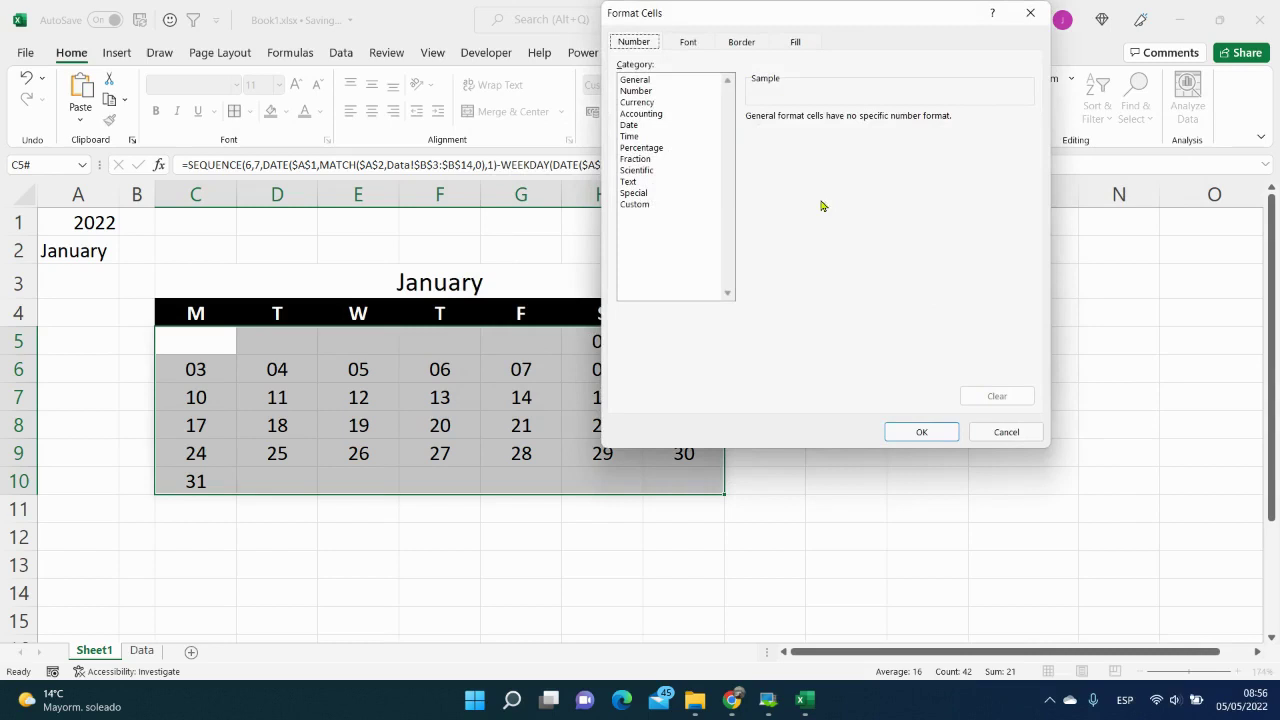
{"action": "left_click", "coordinate": [789, 43]}
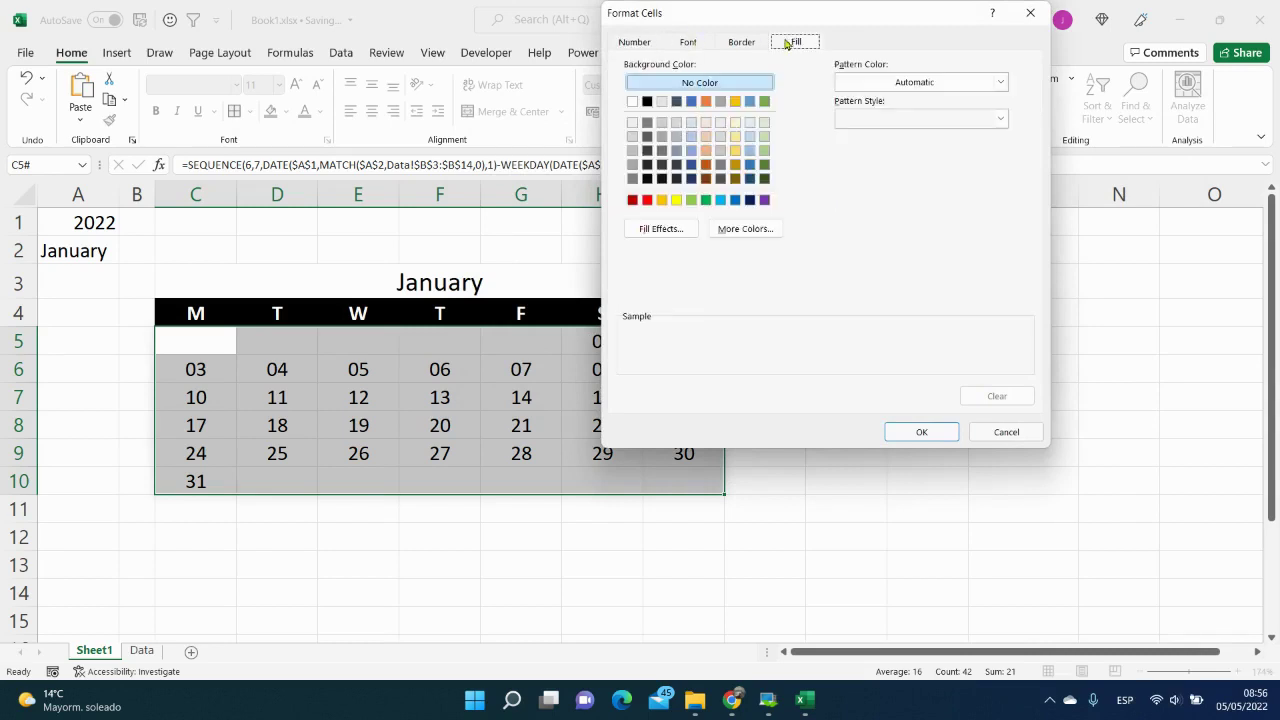
{"action": "left_click", "coordinate": [632, 123]}
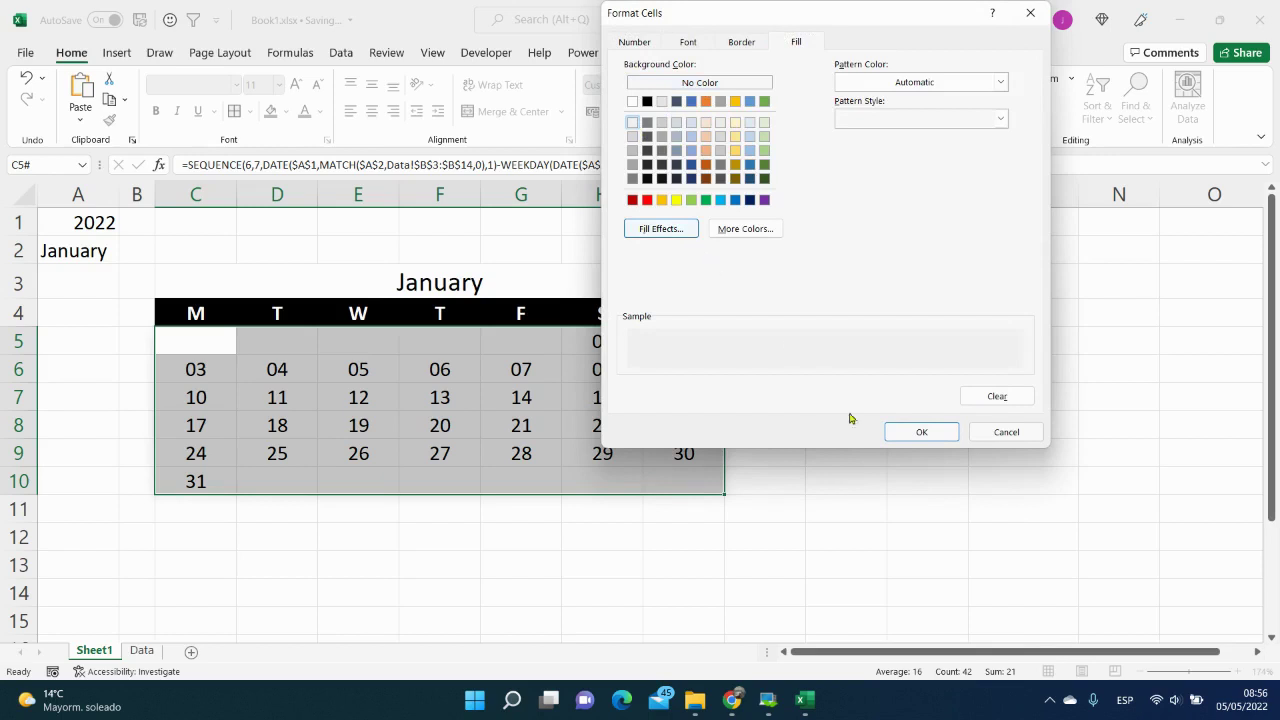
{"action": "left_click", "coordinate": [922, 432]}
{"action": "left_click", "coordinate": [937, 358]}
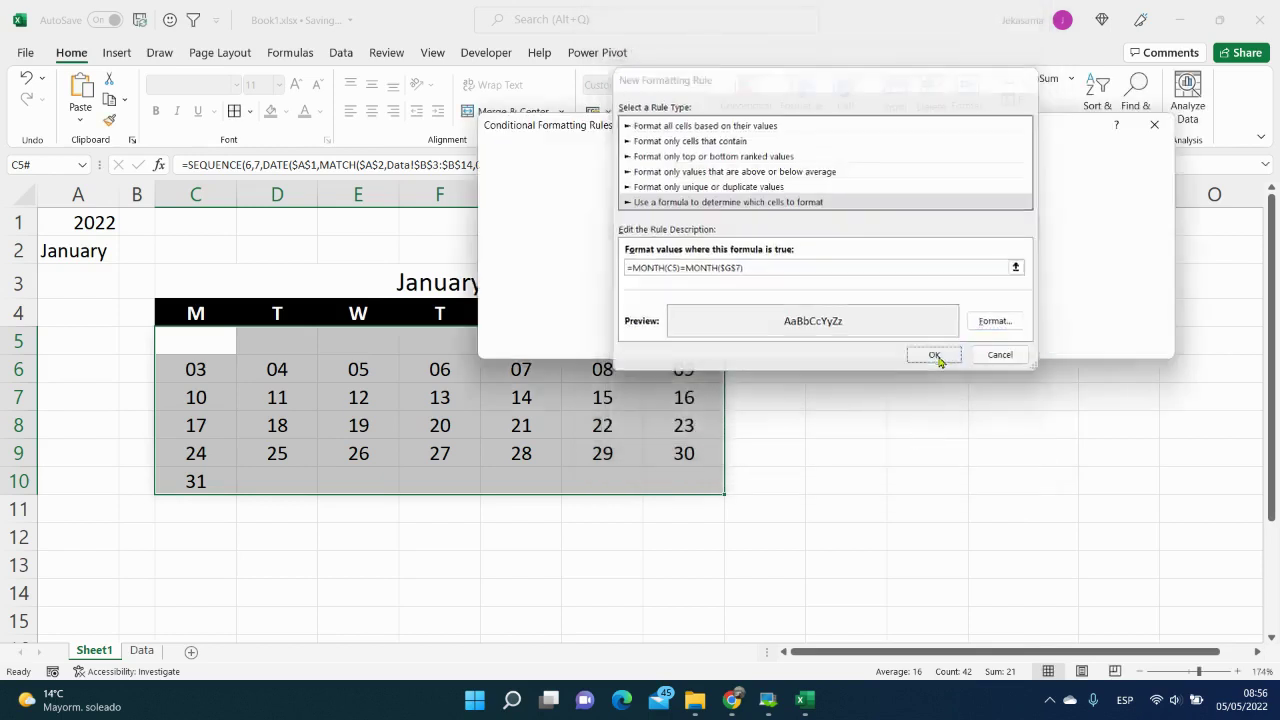
{"action": "left_click", "coordinate": [1000, 344]}
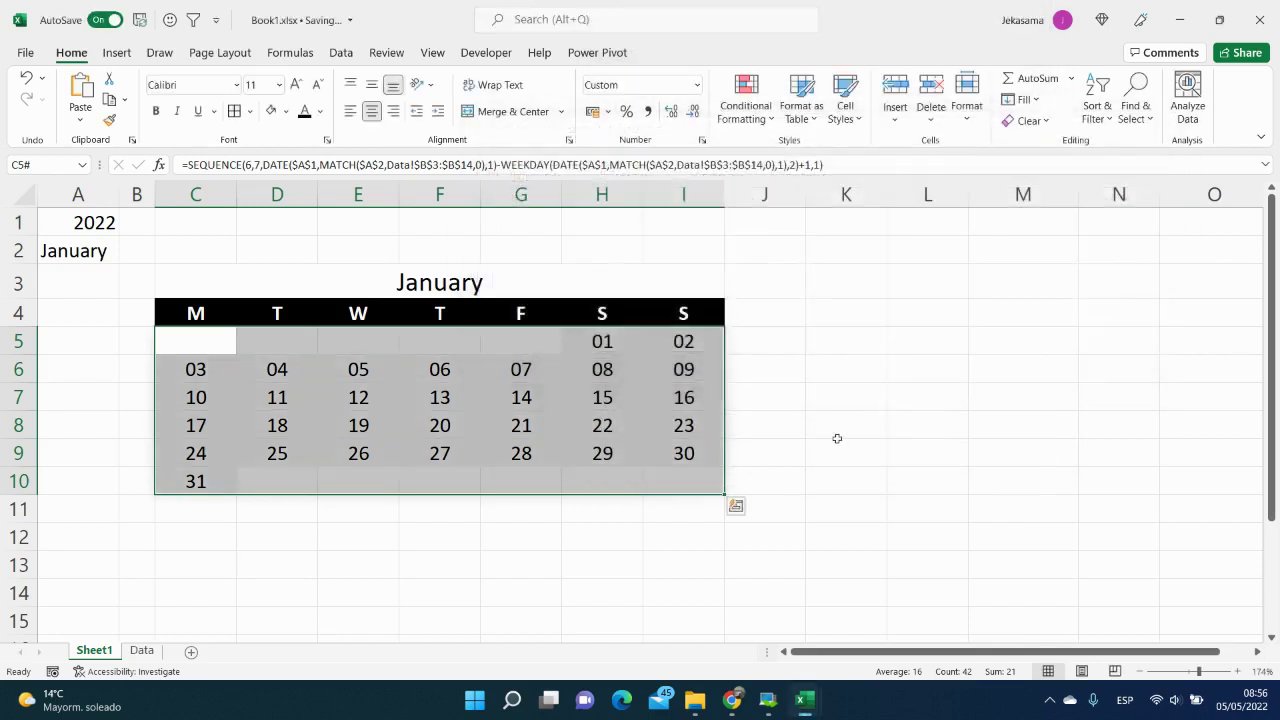
{"action": "left_click", "coordinate": [858, 450]}
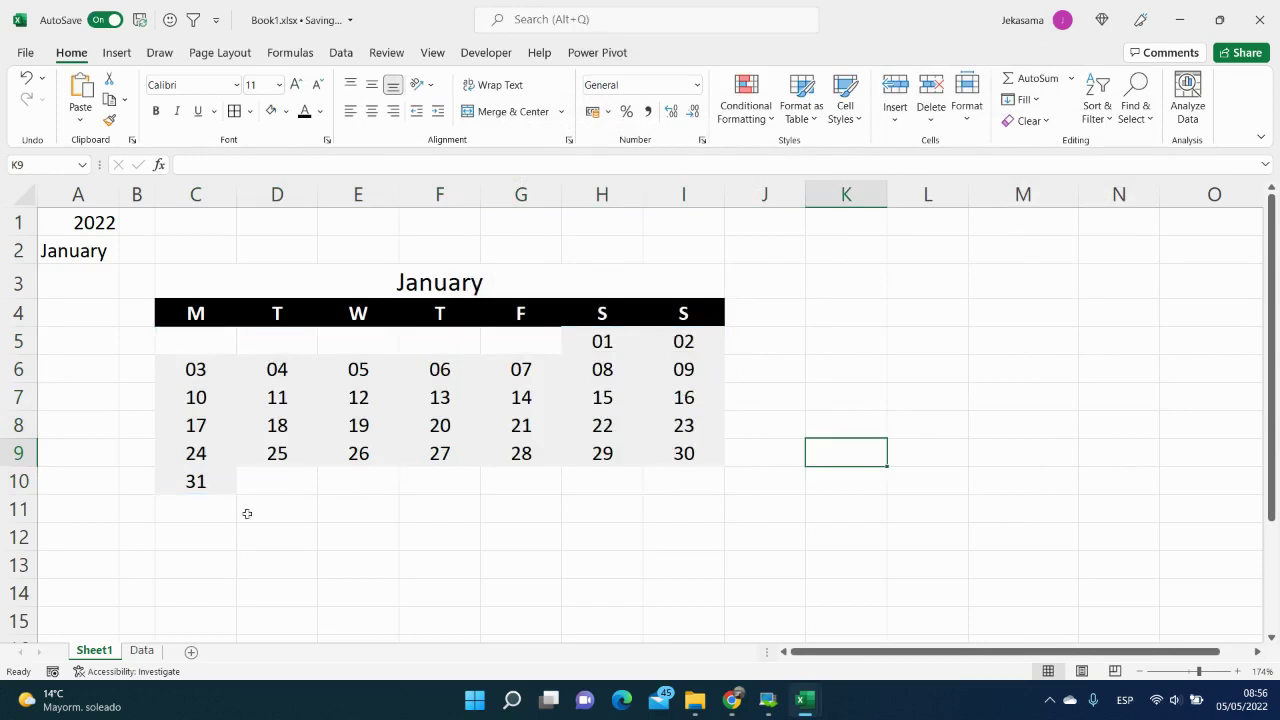
Step: Add outside borders around the calendar range C4:I10
{"action": "left_click_drag", "start_coordinate": [190, 314], "coordinate": [678, 488]}
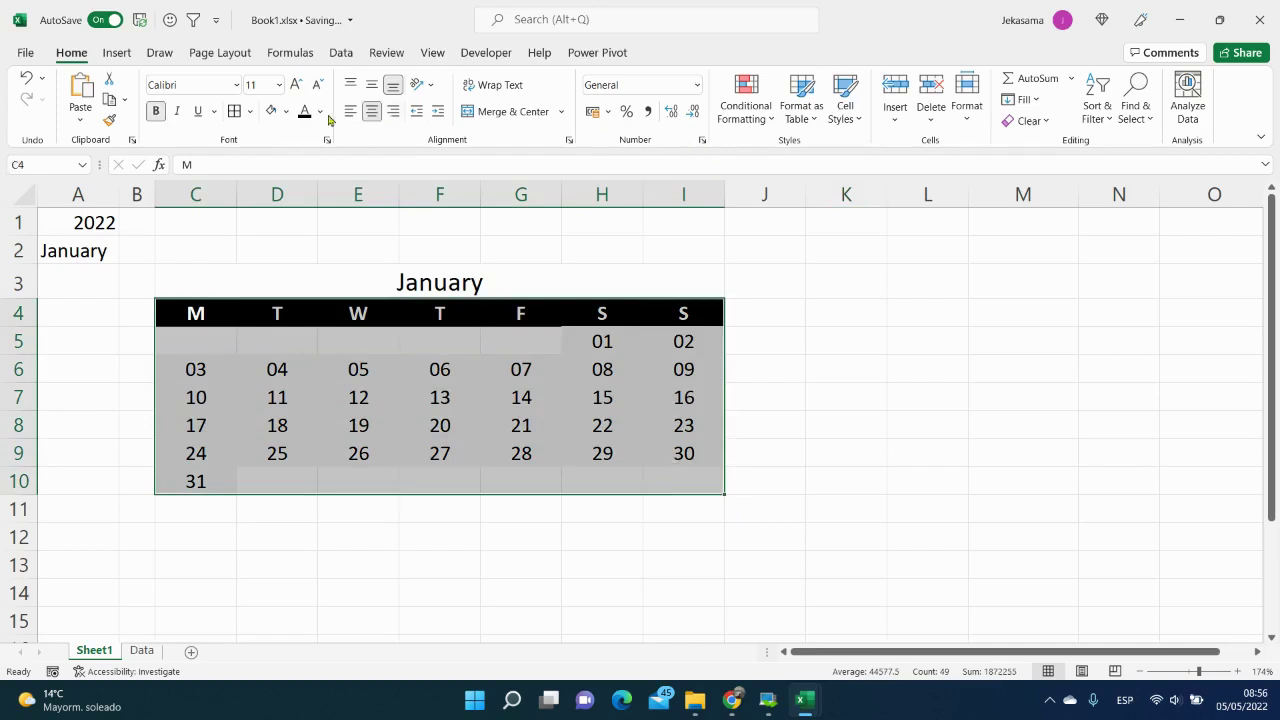
{"action": "left_click", "coordinate": [250, 112]}
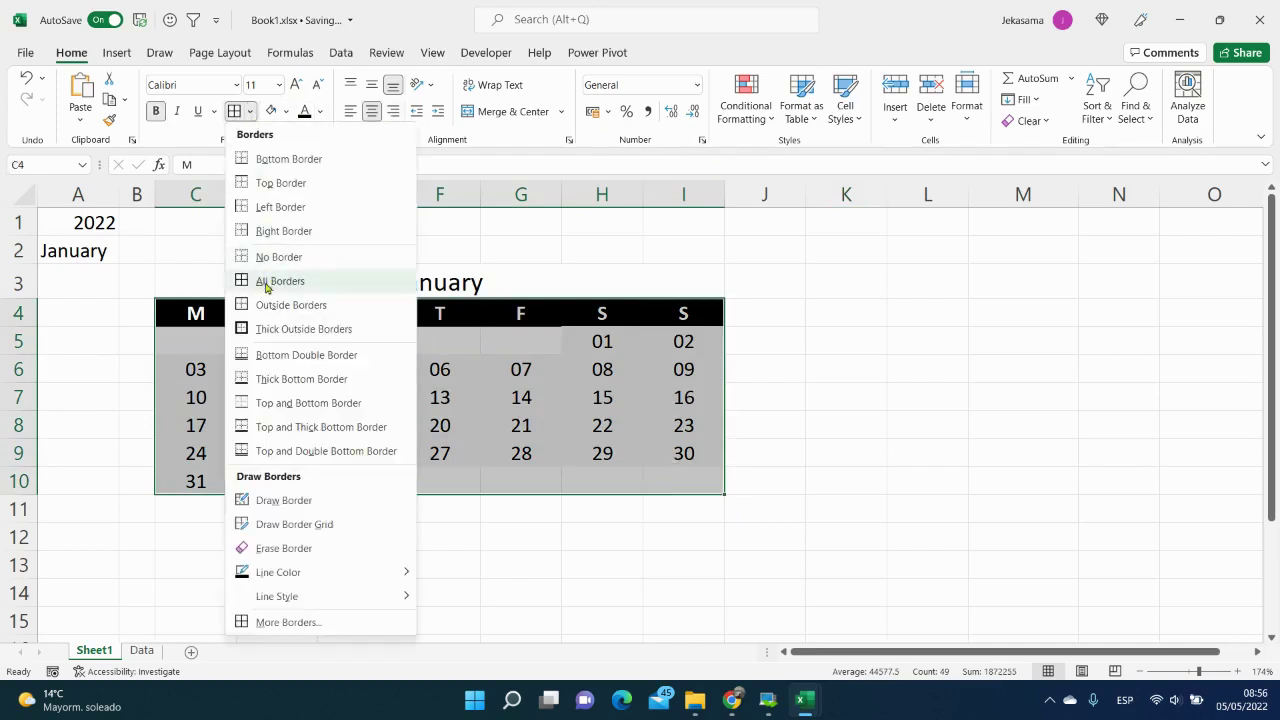
{"action": "left_click", "coordinate": [290, 305]}
{"action": "left_click", "coordinate": [928, 370]}
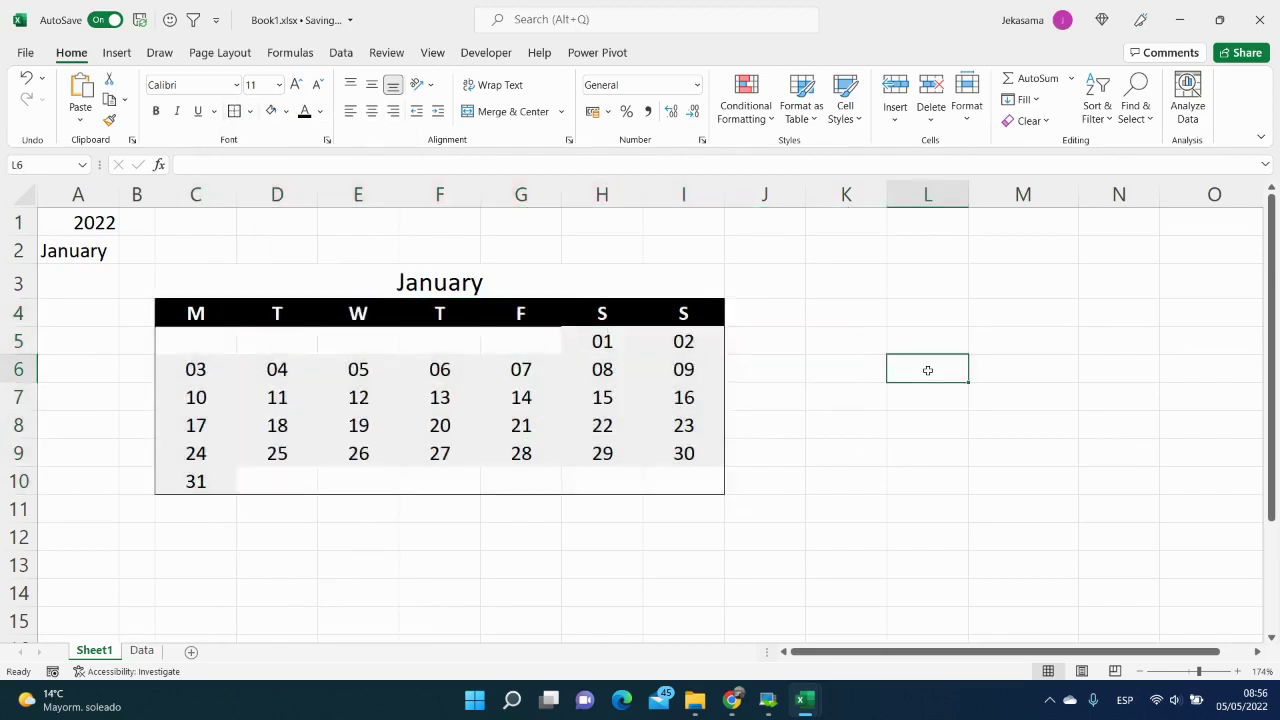
Step: Center the year in cell A1 and apply all borders to the year and month cells A1:A2
{"action": "left_click", "coordinate": [78, 229]}
{"action": "left_click", "coordinate": [371, 111]}
{"action": "key", "text": "Down"}
{"action": "key", "text": "Down"}
{"action": "left_click_drag", "start_coordinate": [84, 225], "coordinate": [80, 254]}
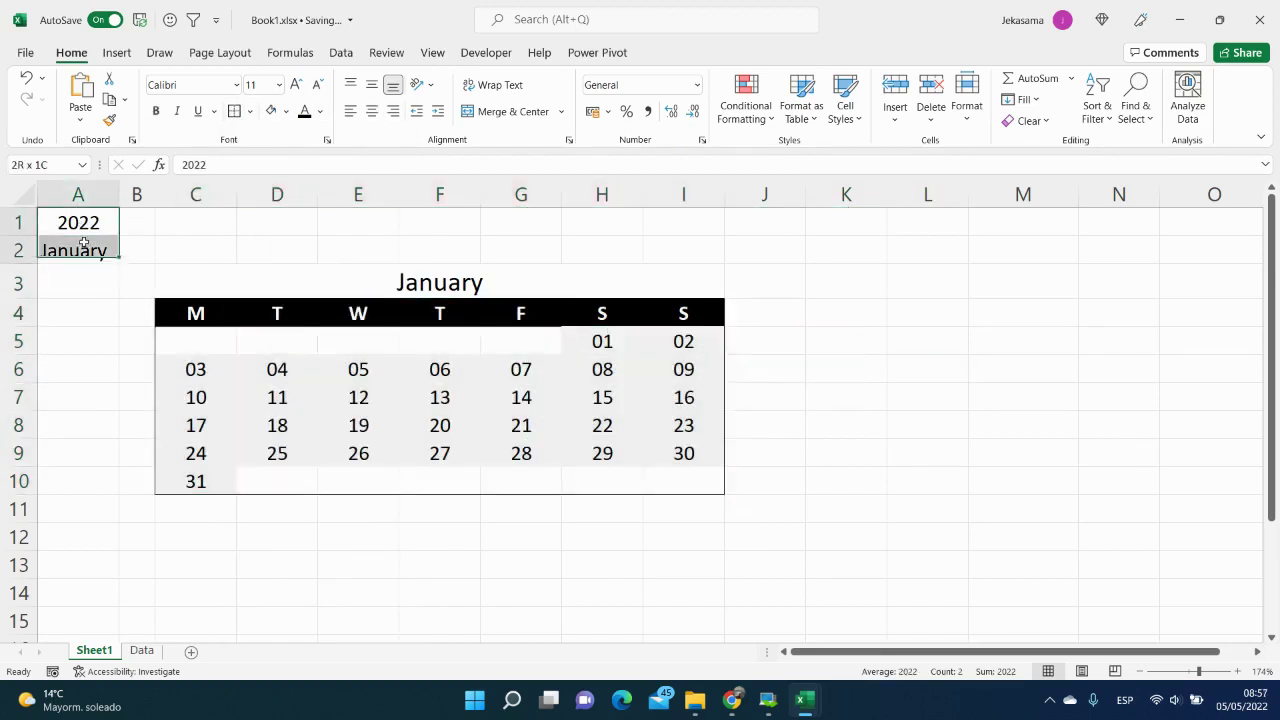
{"action": "left_click", "coordinate": [249, 112]}
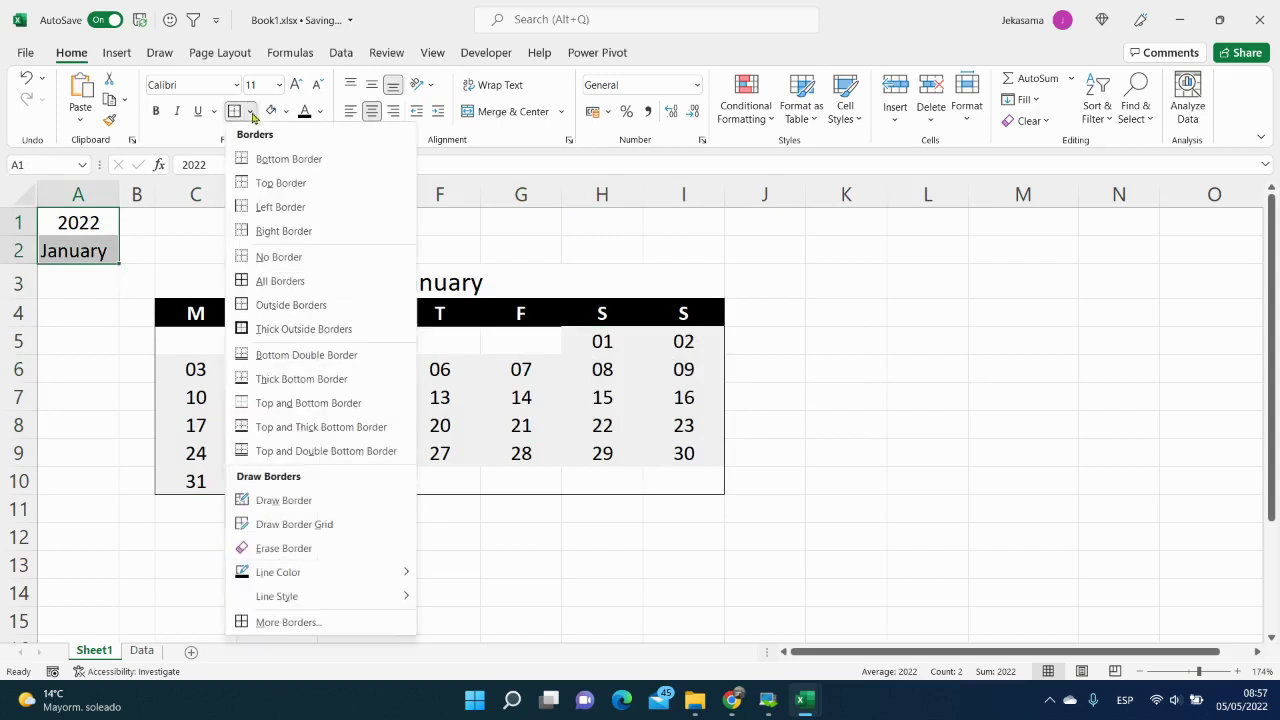
{"action": "left_click", "coordinate": [257, 280]}
{"action": "left_click", "coordinate": [76, 277]}
Step: Test the calendar by switching the month in A2 to February, August and December in turn
{"action": "left_click", "coordinate": [88, 258]}
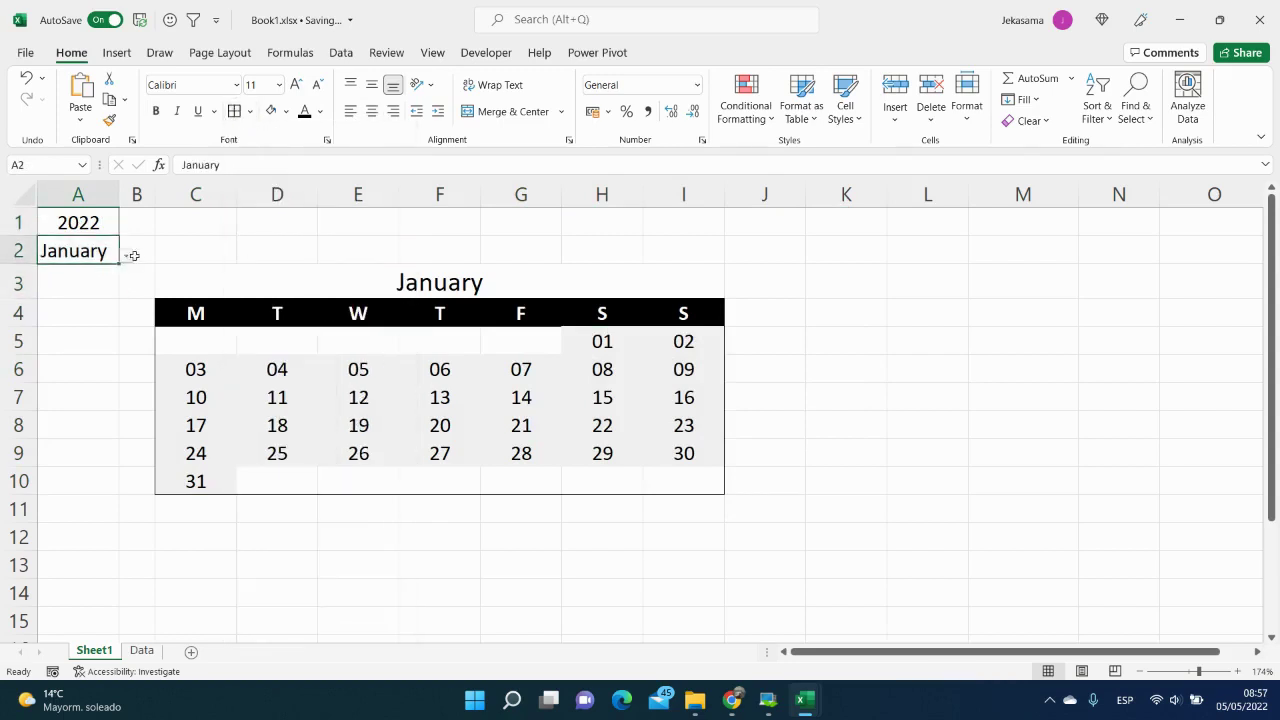
{"action": "left_click", "coordinate": [127, 259]}
{"action": "left_click", "coordinate": [78, 294]}
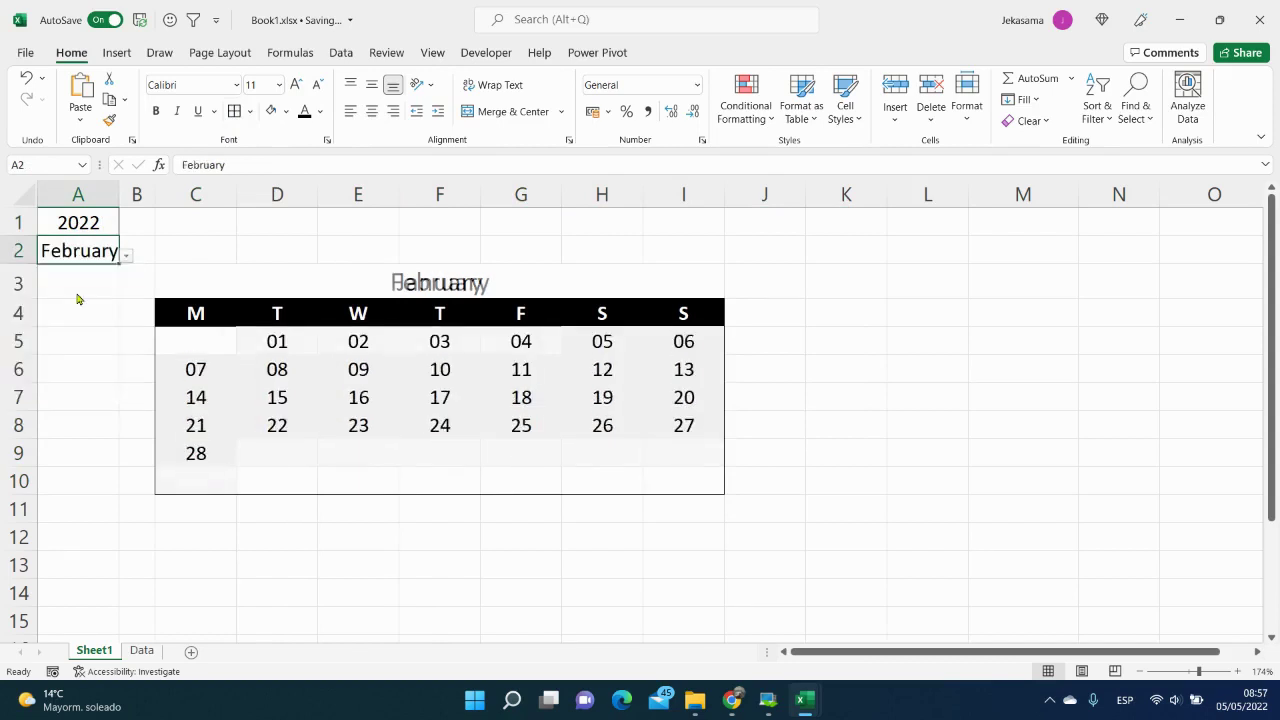
{"action": "left_click", "coordinate": [127, 259]}
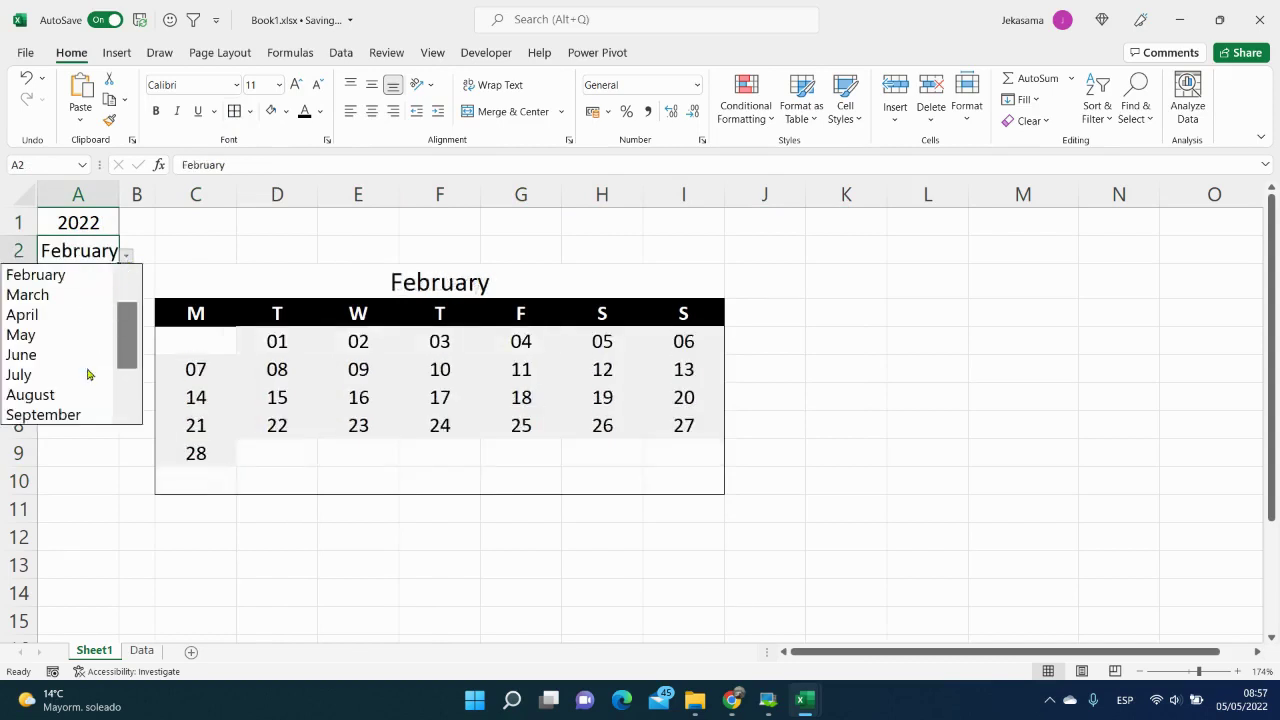
{"action": "left_click", "coordinate": [88, 394]}
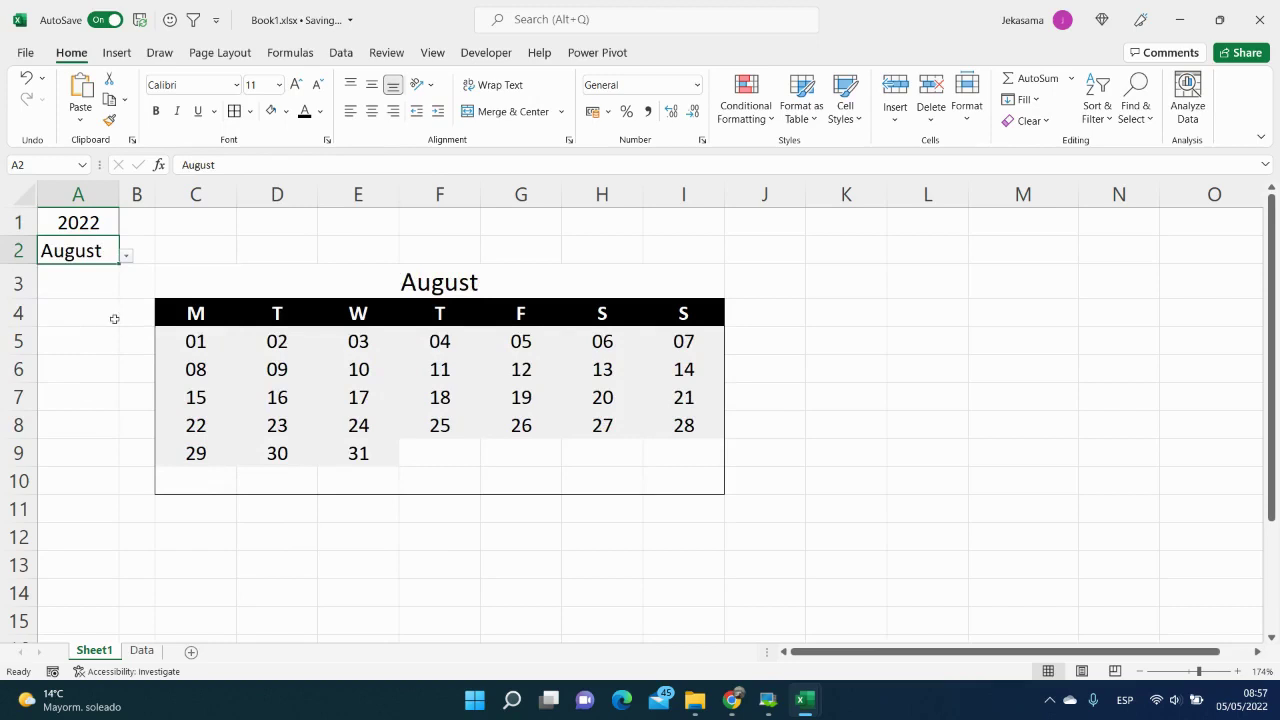
{"action": "left_click", "coordinate": [127, 259]}
{"action": "left_click", "coordinate": [84, 413]}
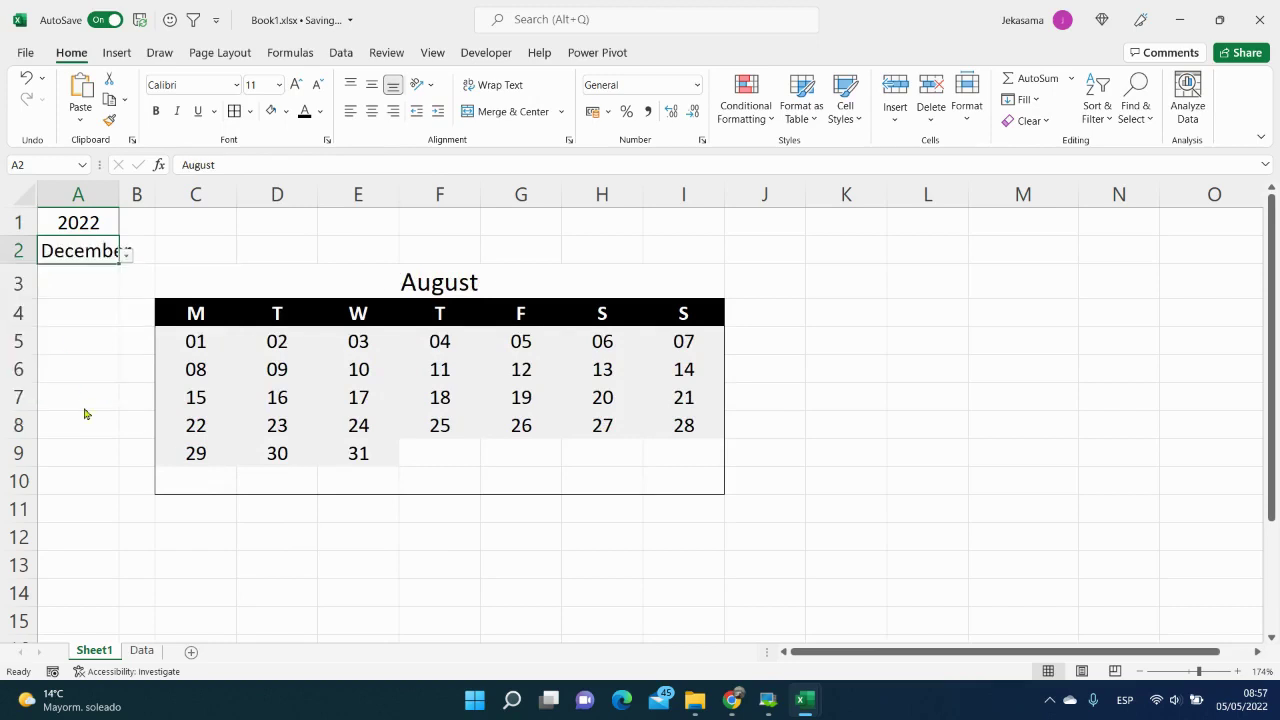
Step: Test the calendar with other years by setting cell A1 to 2030 and then 1960
{"action": "left_click", "coordinate": [79, 229]}
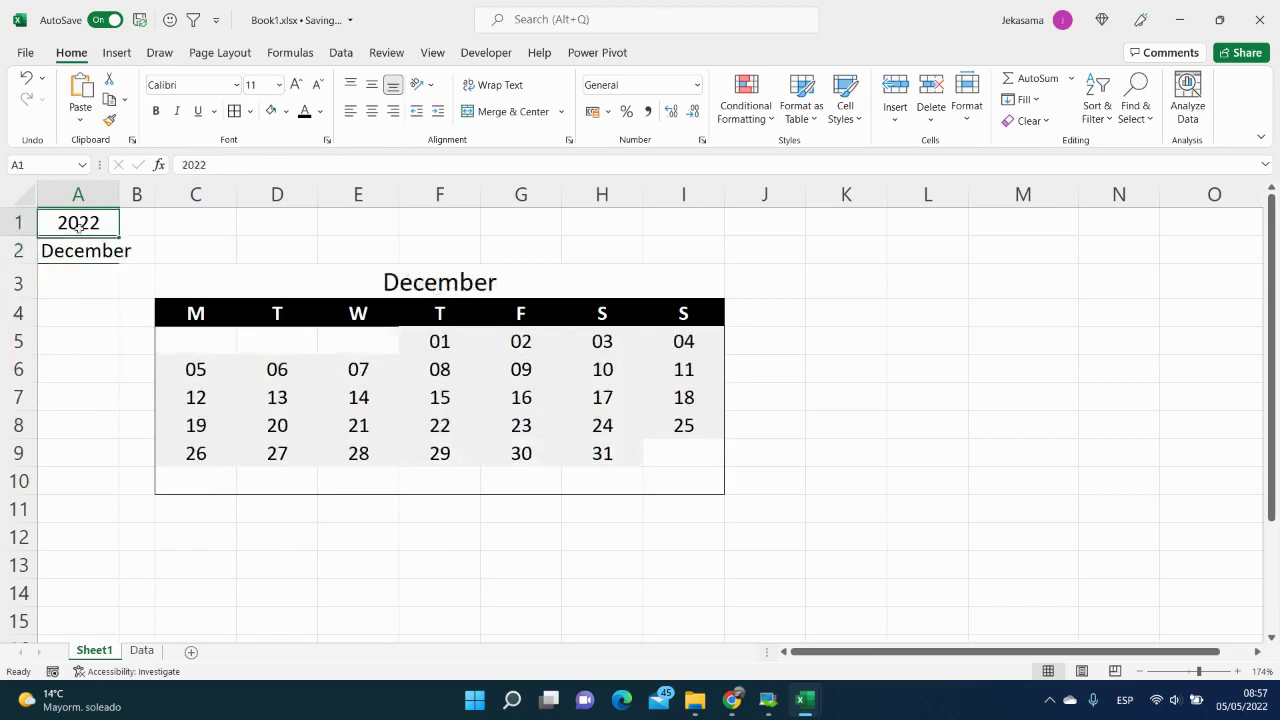
{"action": "type", "text": "2030"}
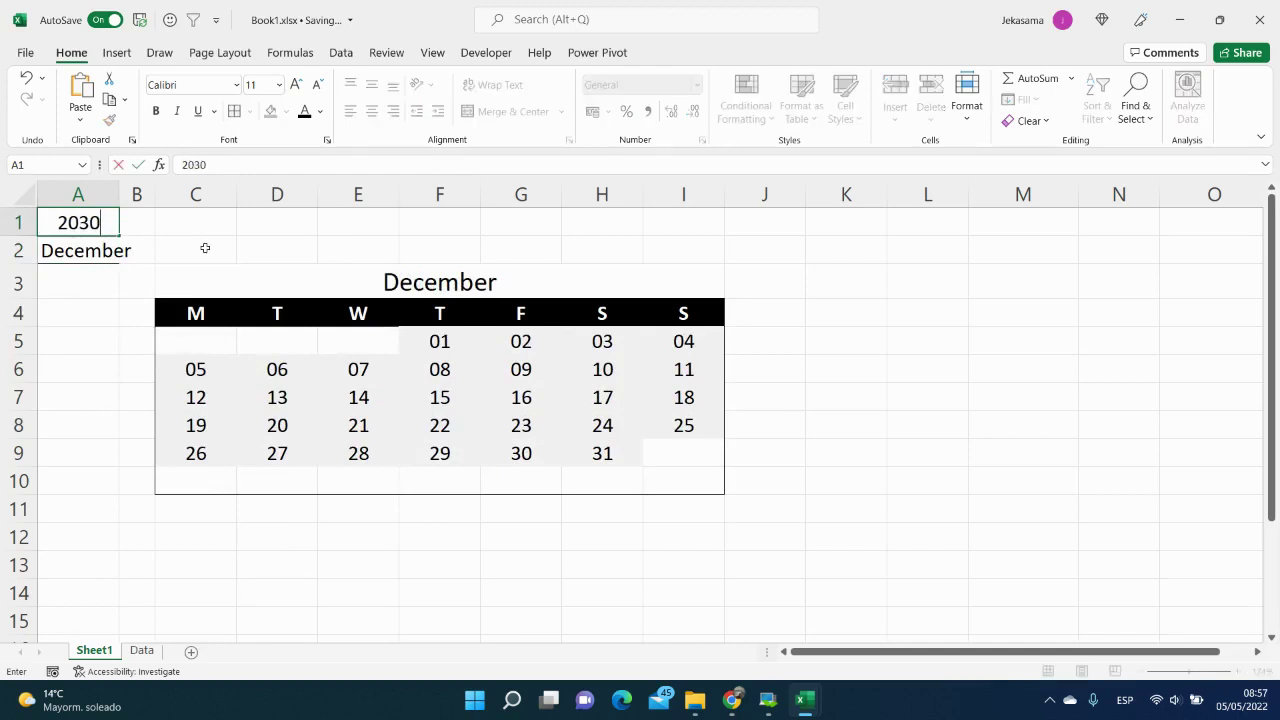
{"action": "key", "text": "Return"}
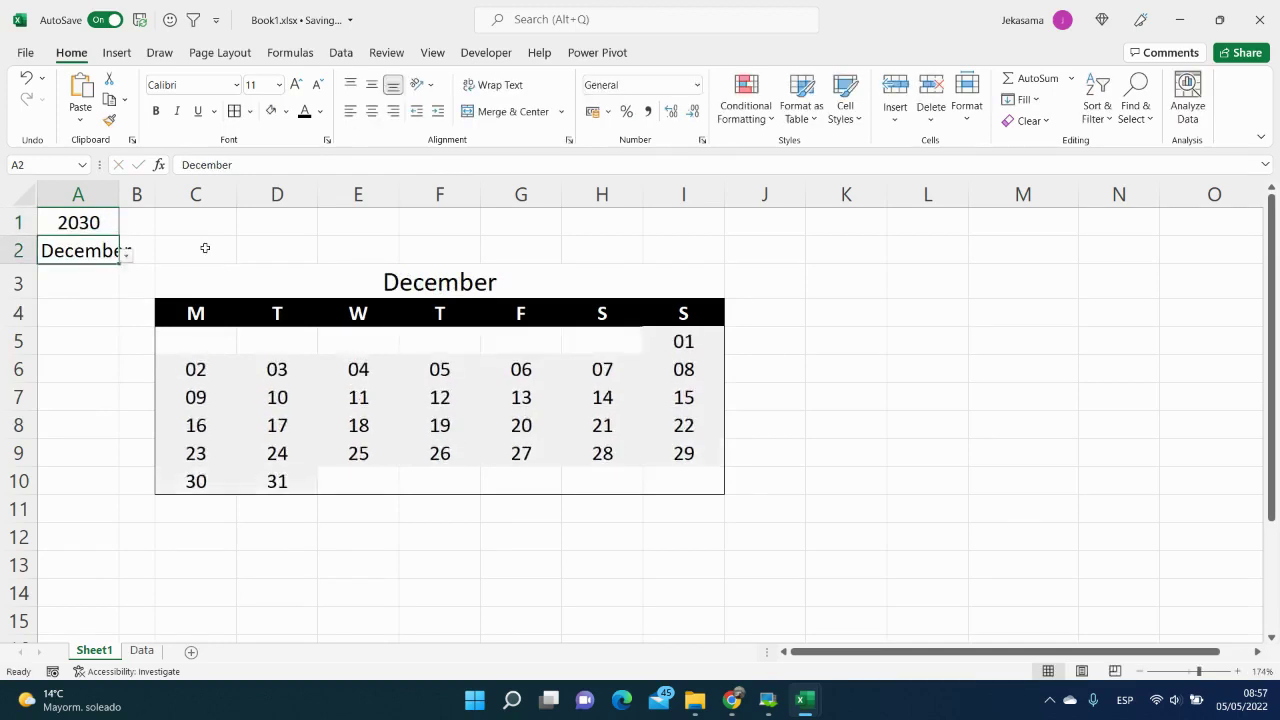
{"action": "key", "text": "Up"}
{"action": "type", "text": "1960"}
{"action": "key", "text": "ctrl+Return"}
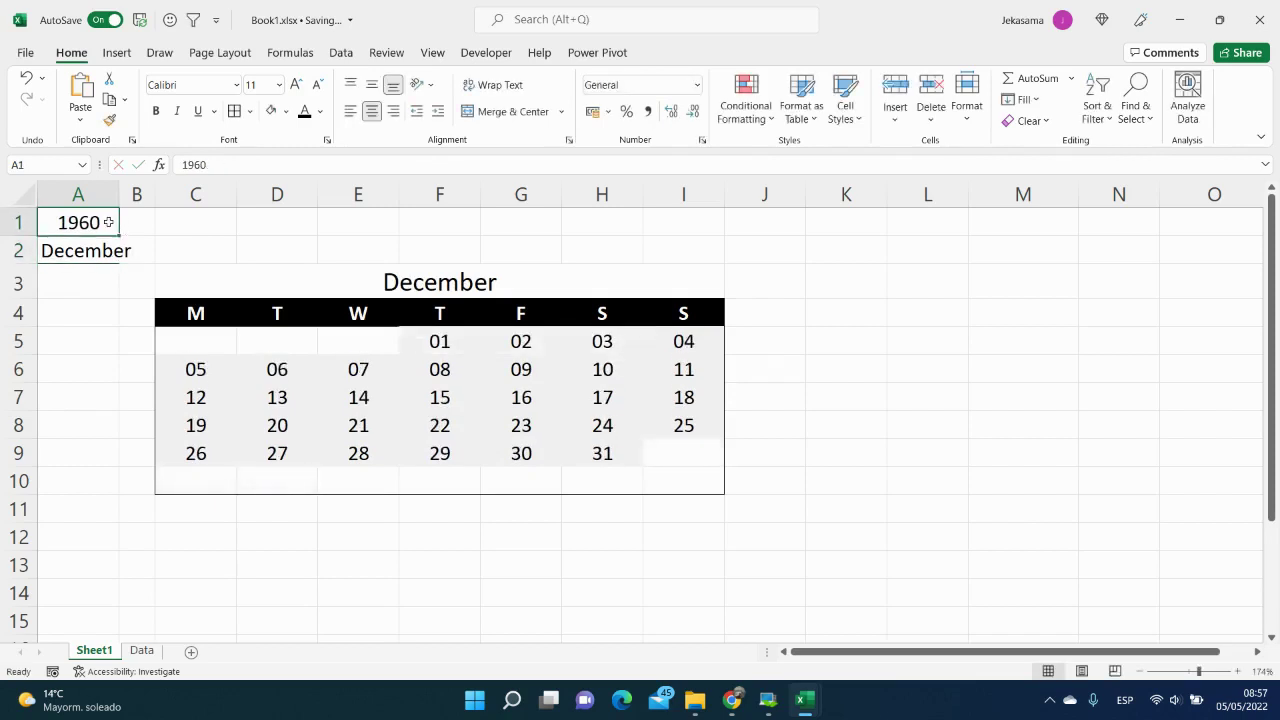
Step: Set the calendar's year in A1 to 2022 and its month in A2 to January
{"action": "type", "text": "2022"}
{"action": "key", "text": "Return"}
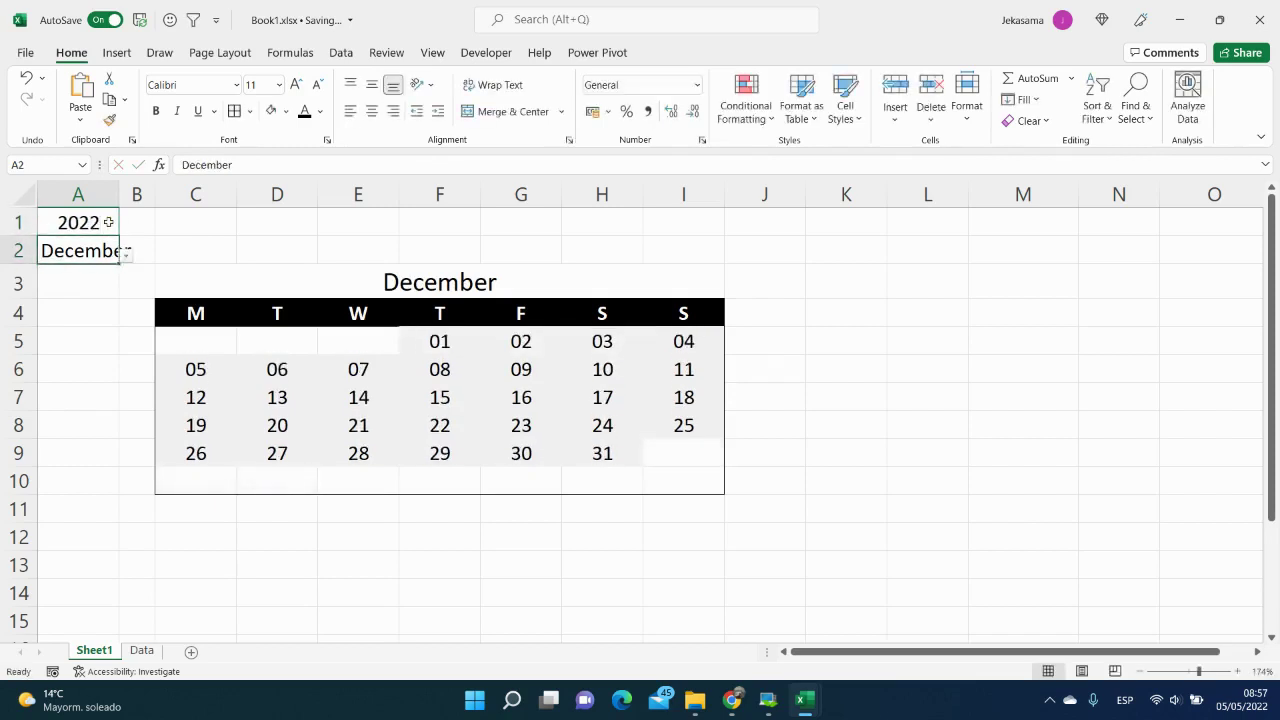
{"action": "left_click", "coordinate": [126, 256]}
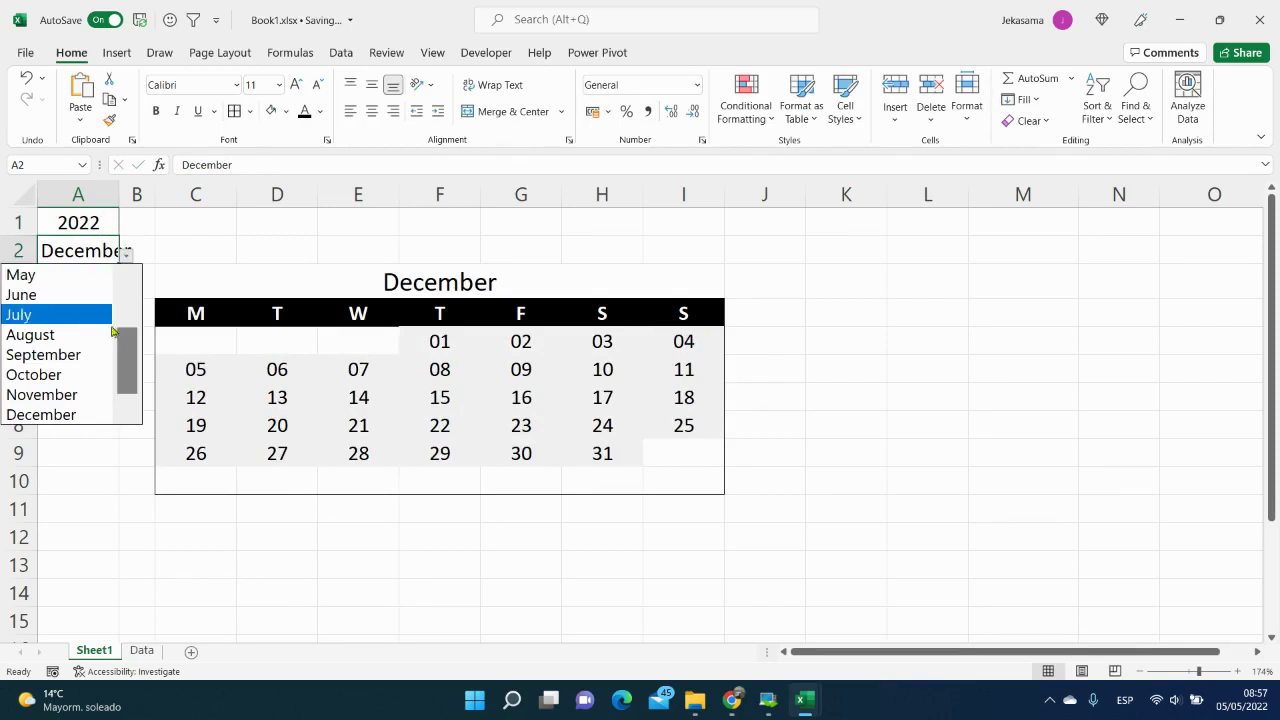
{"action": "left_click_drag", "start_coordinate": [129, 350], "coordinate": [130, 298]}
{"action": "left_click", "coordinate": [80, 274]}
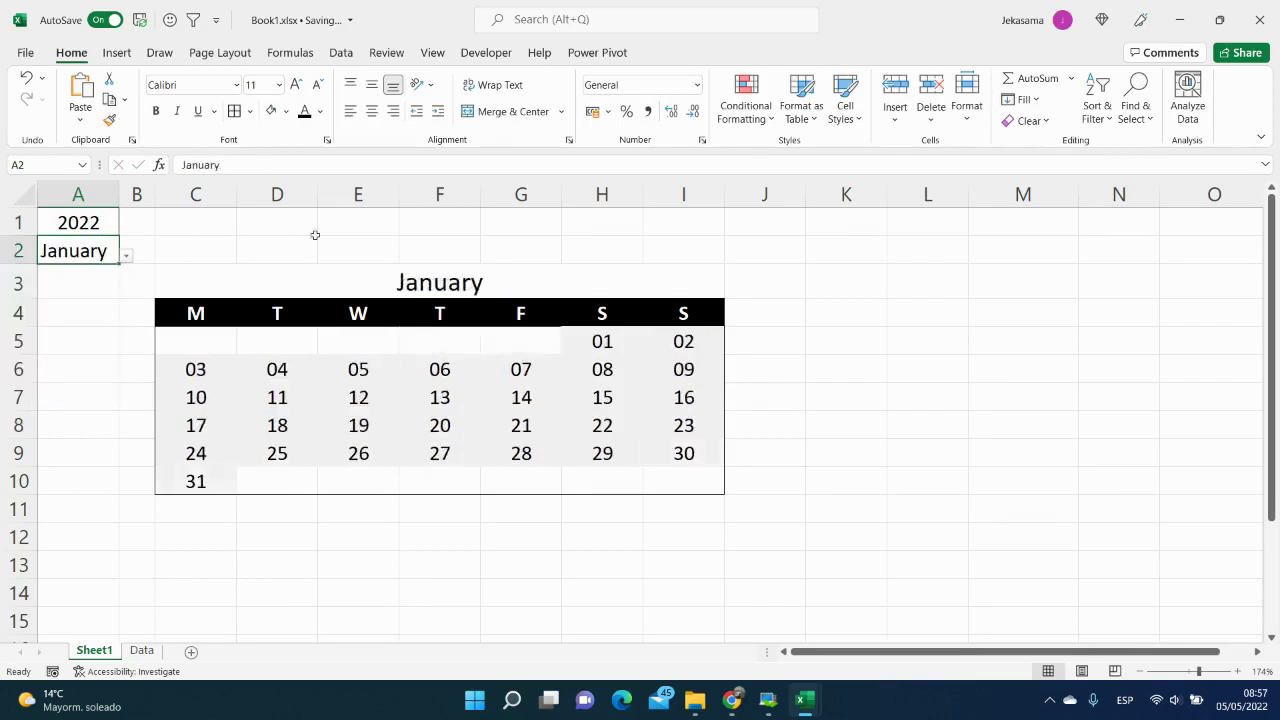